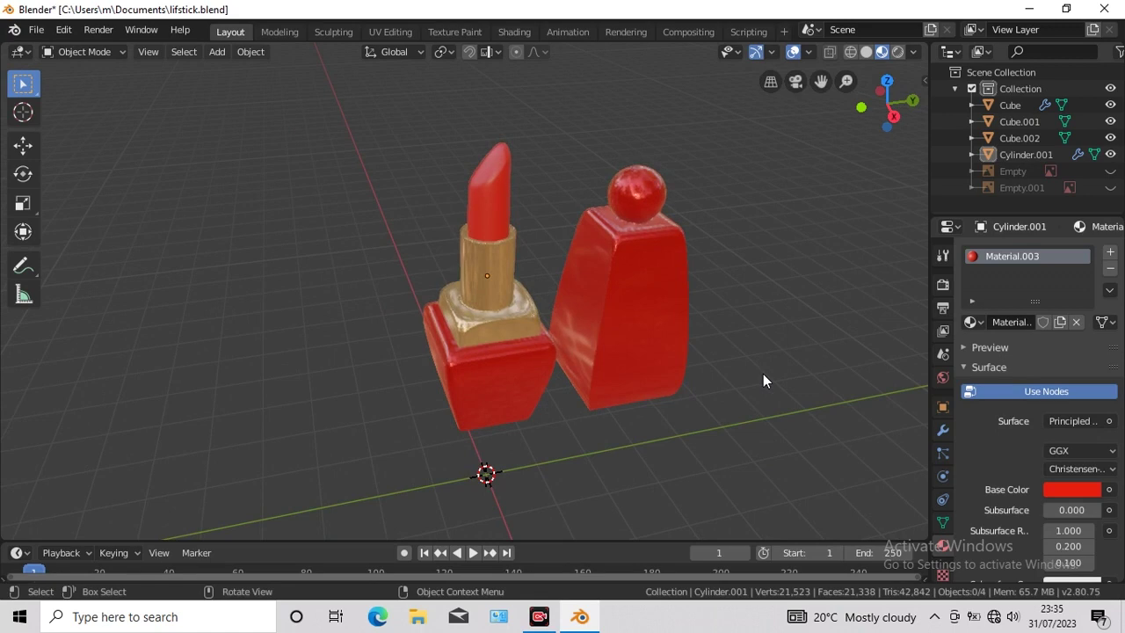
# Step: Add a cube, scale it to 0.73 and move it below the lipstick cap
pyautogui.press('KP_8')
pyautogui.press('KP_8')
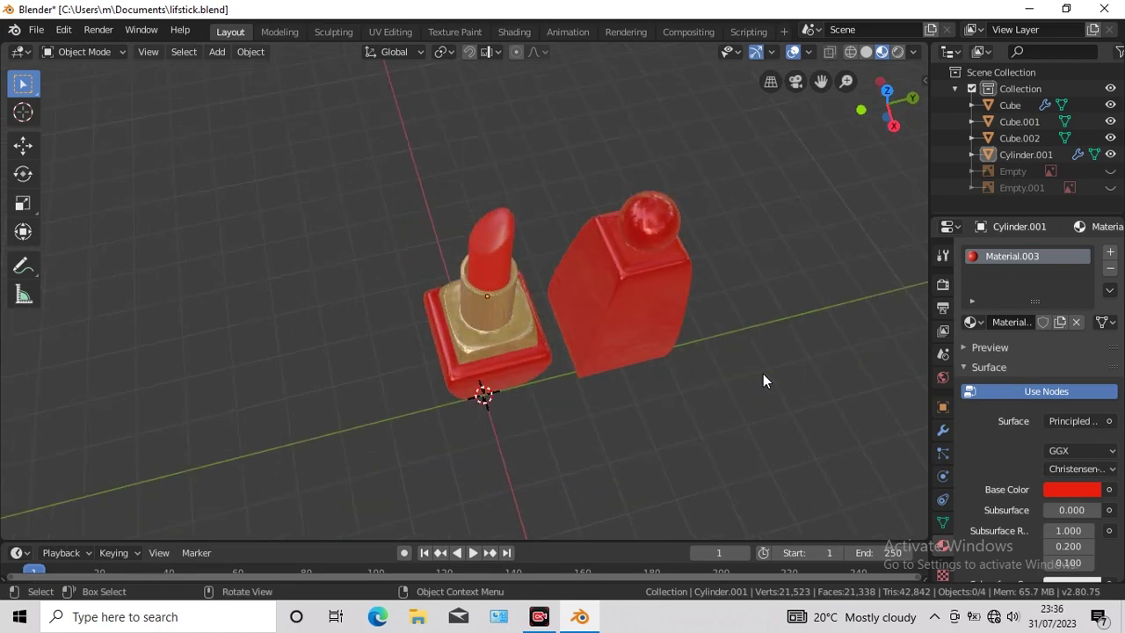
pyautogui.press('KP_2')
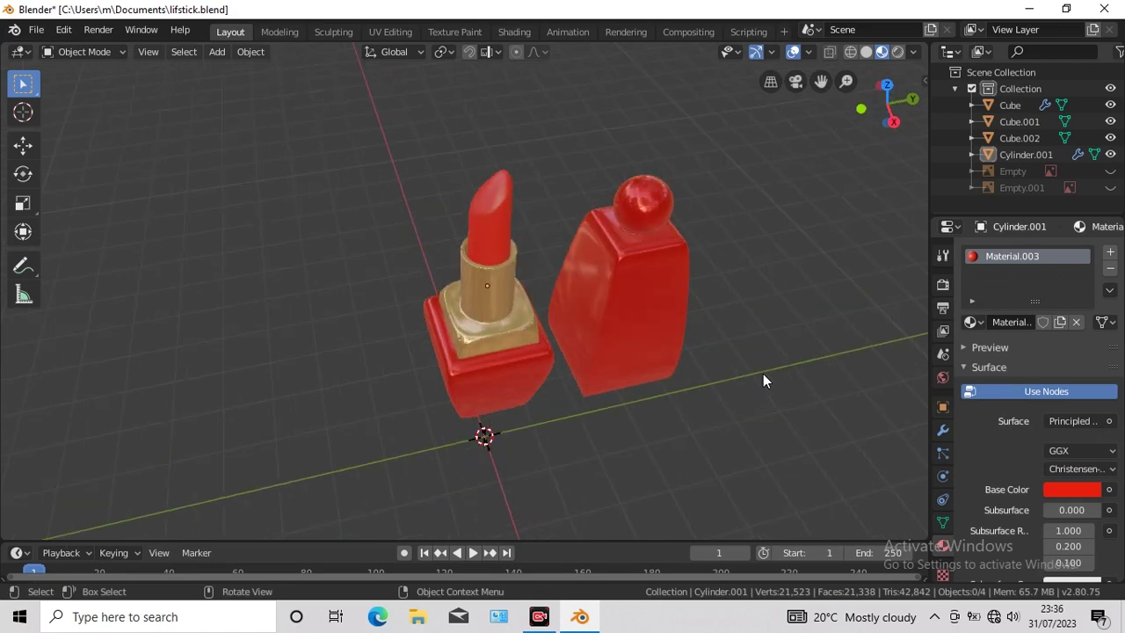
pyautogui.press('KP_2')
pyautogui.press('KP_2')
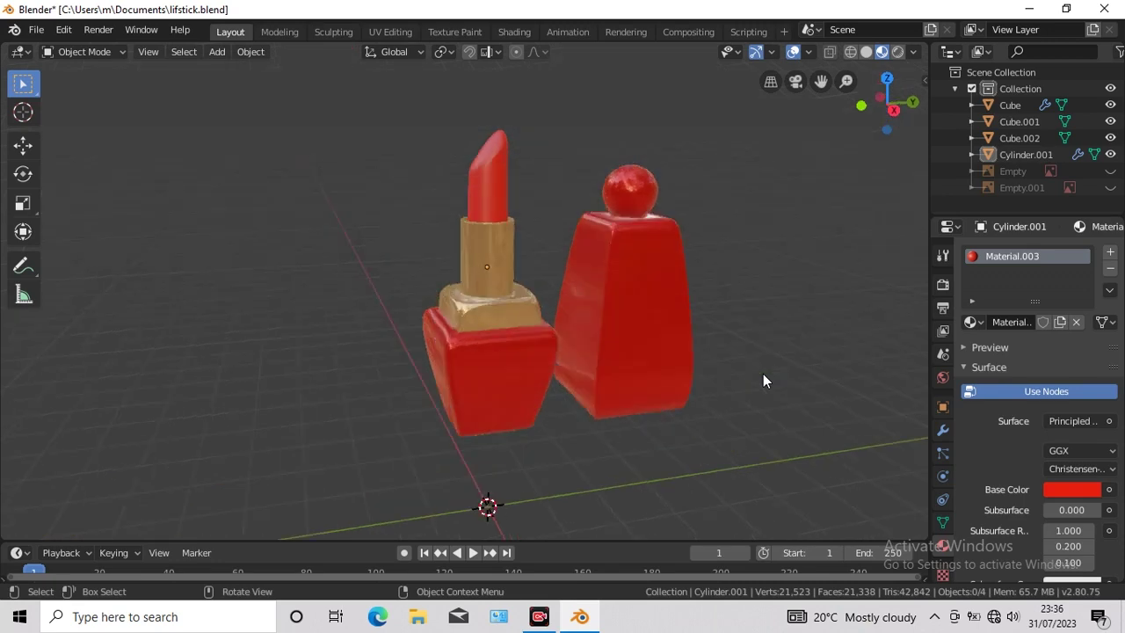
pyautogui.press('KP_2')
pyautogui.press('KP_2')
pyautogui.press('KP_2')
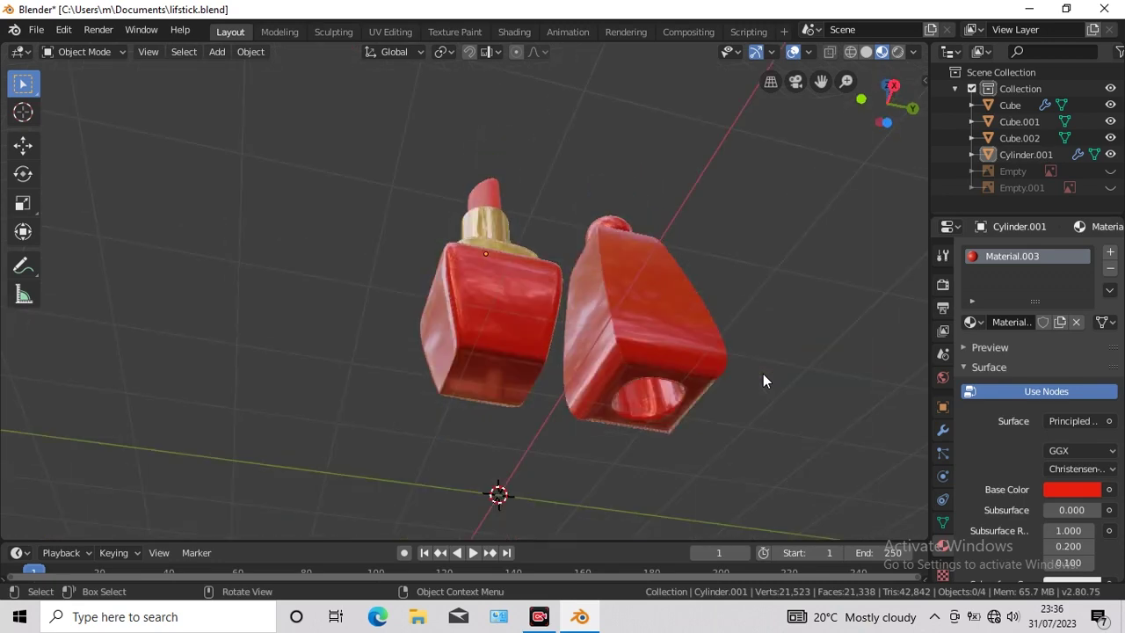
pyautogui.press('KP_8')
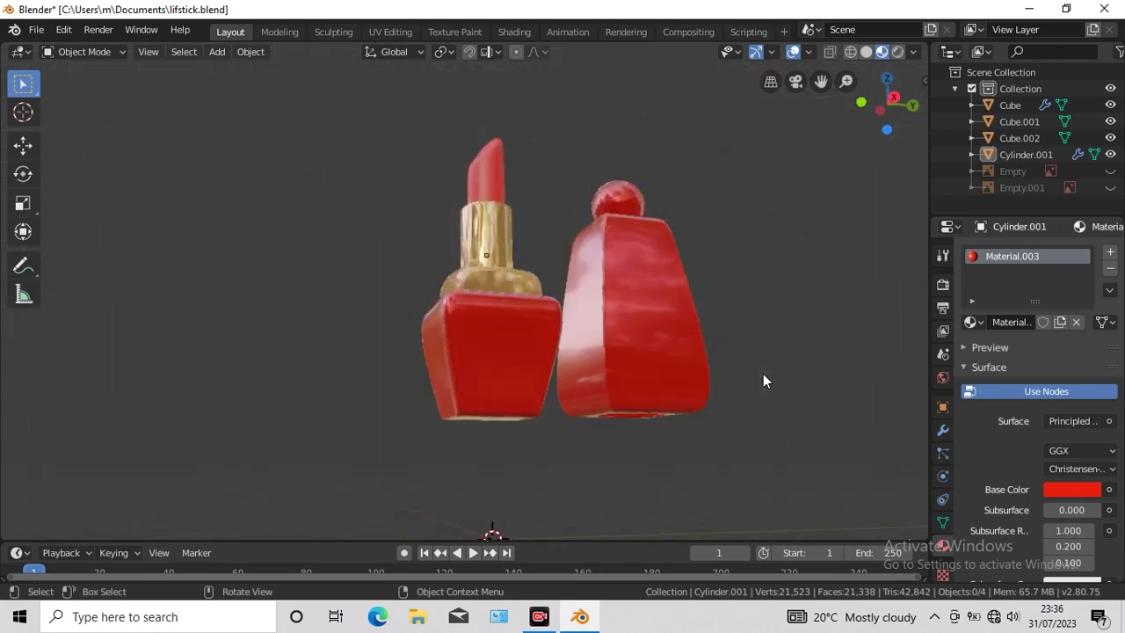
pyautogui.press('KP_8')
pyautogui.press('KP_4')
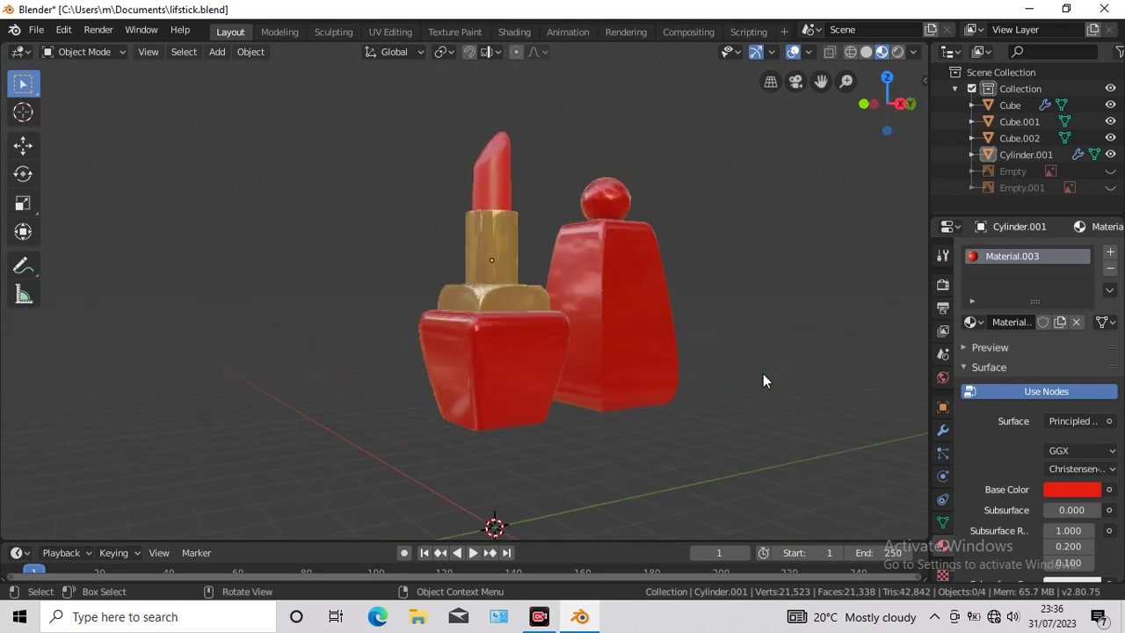
pyautogui.press('KP_4')
pyautogui.press('KP_4')
pyautogui.press('KP_4')
pyautogui.press('KP_4')
pyautogui.press('KP_4')
pyautogui.press('KP_4')
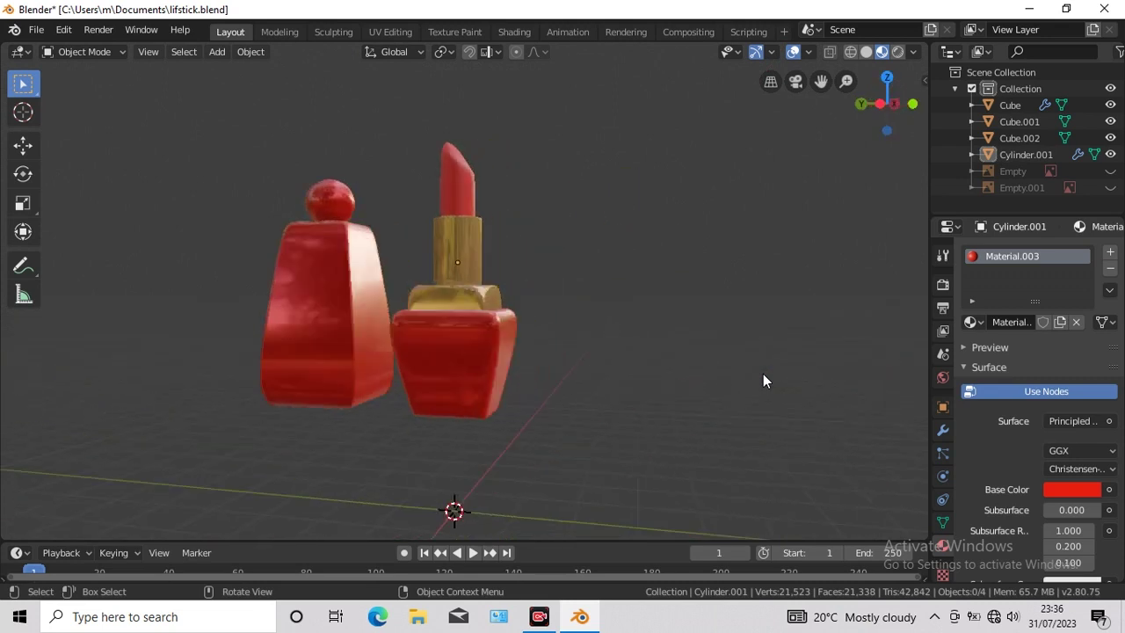
pyautogui.press('KP_4')
pyautogui.press('KP_4')
pyautogui.press('KP_4')
pyautogui.press('KP_4')
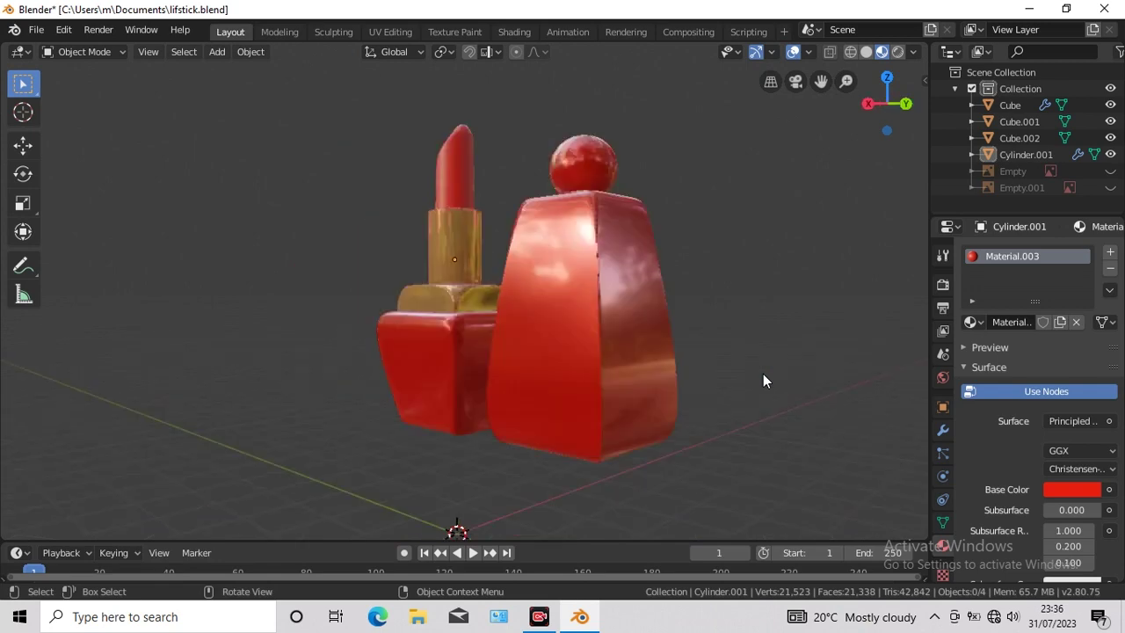
pyautogui.press('KP_4')
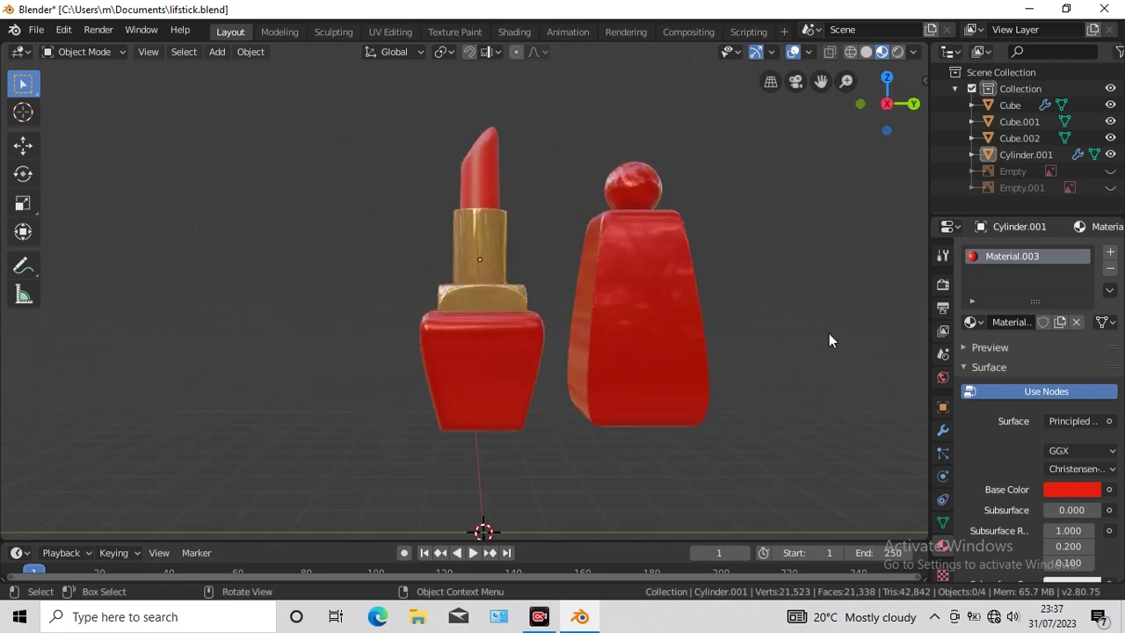
pyautogui.press('KP_4')
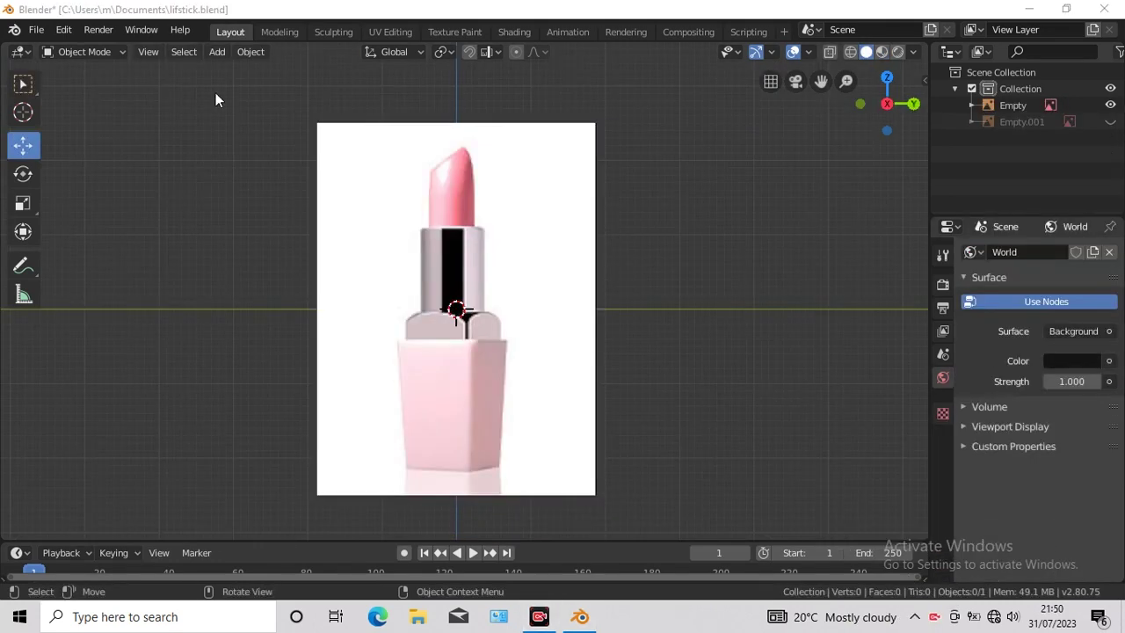
pyautogui.click(216, 51)
pyautogui.moveTo(238, 70)
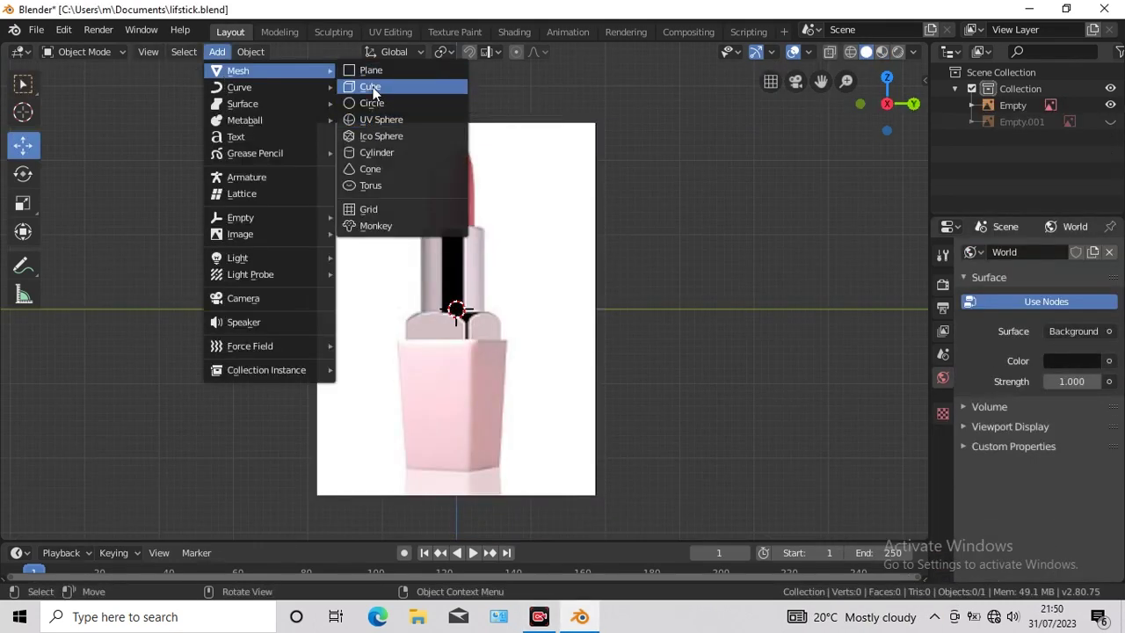
pyautogui.click(369, 86)
pyautogui.click(22, 203)
pyautogui.press('s')
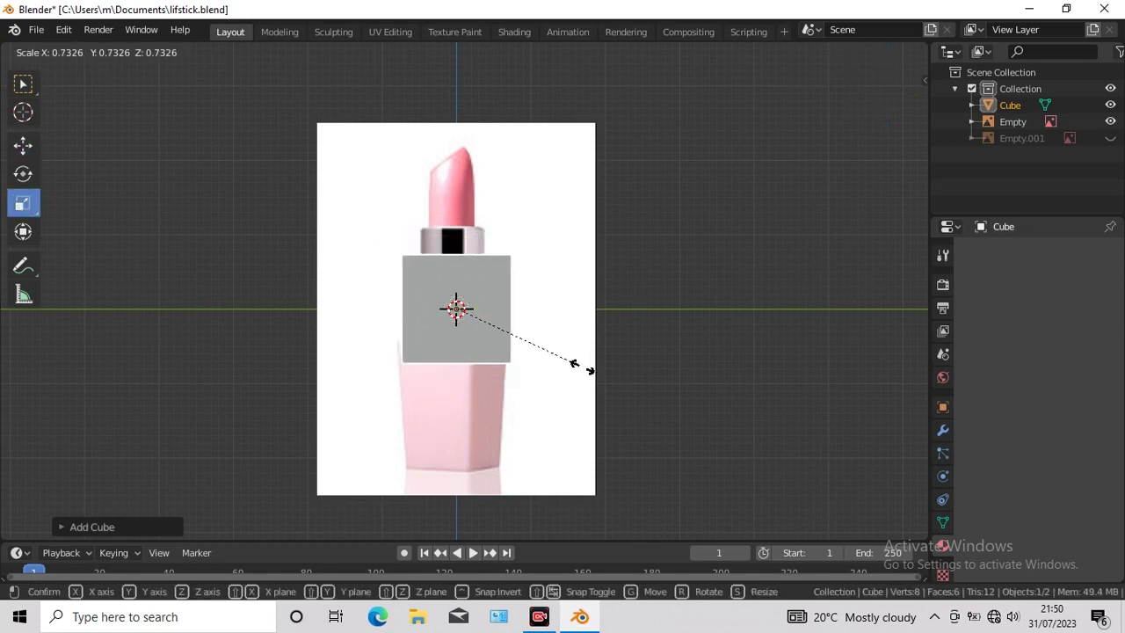
pyautogui.click(580, 365)
pyautogui.click(23, 145)
pyautogui.moveTo(519, 309); pyautogui.dragTo(518, 312)
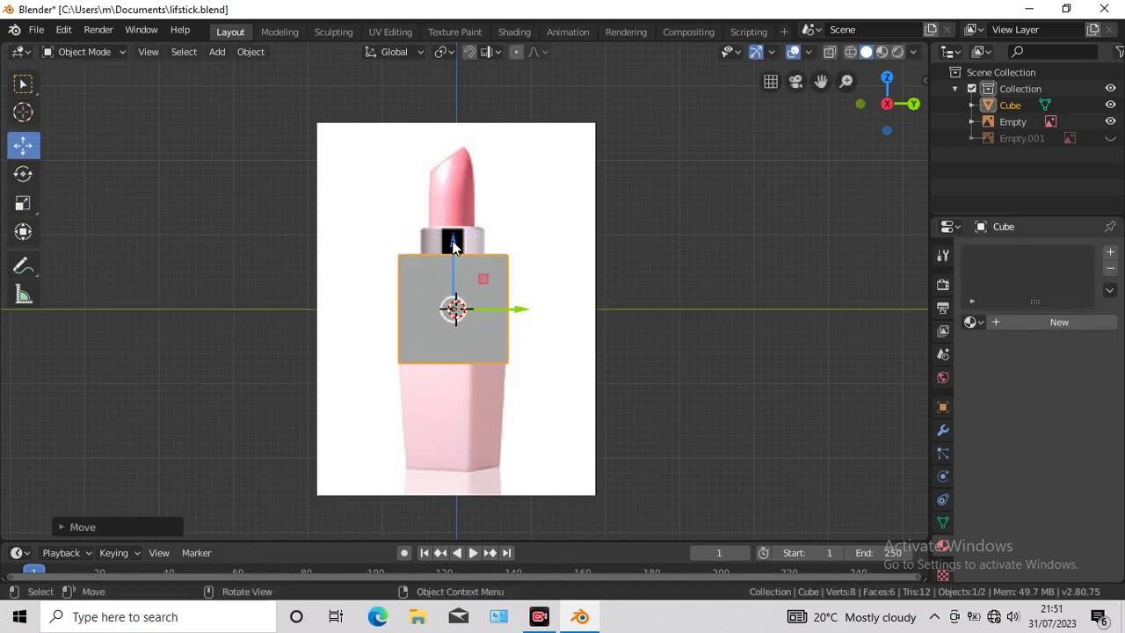
pyautogui.moveTo(455, 241); pyautogui.dragTo(455, 334)
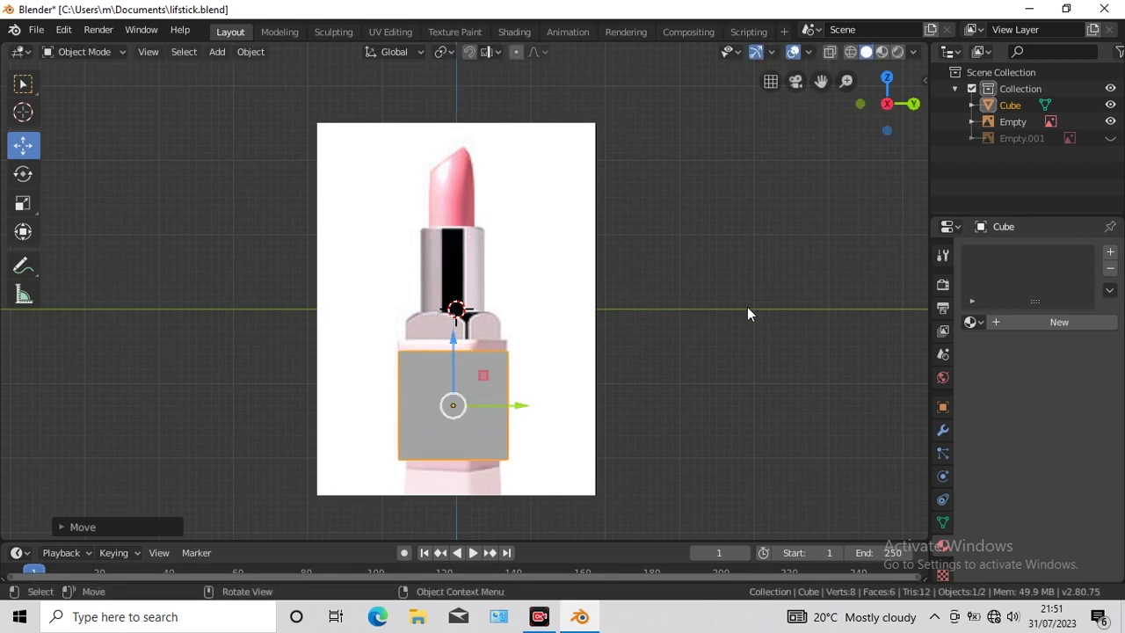
# Step: Raise the cube's top vertices up to the base of the cap
pyautogui.press('Tab')
pyautogui.click(139, 52)
pyautogui.moveTo(360, 326); pyautogui.dragTo(577, 373)
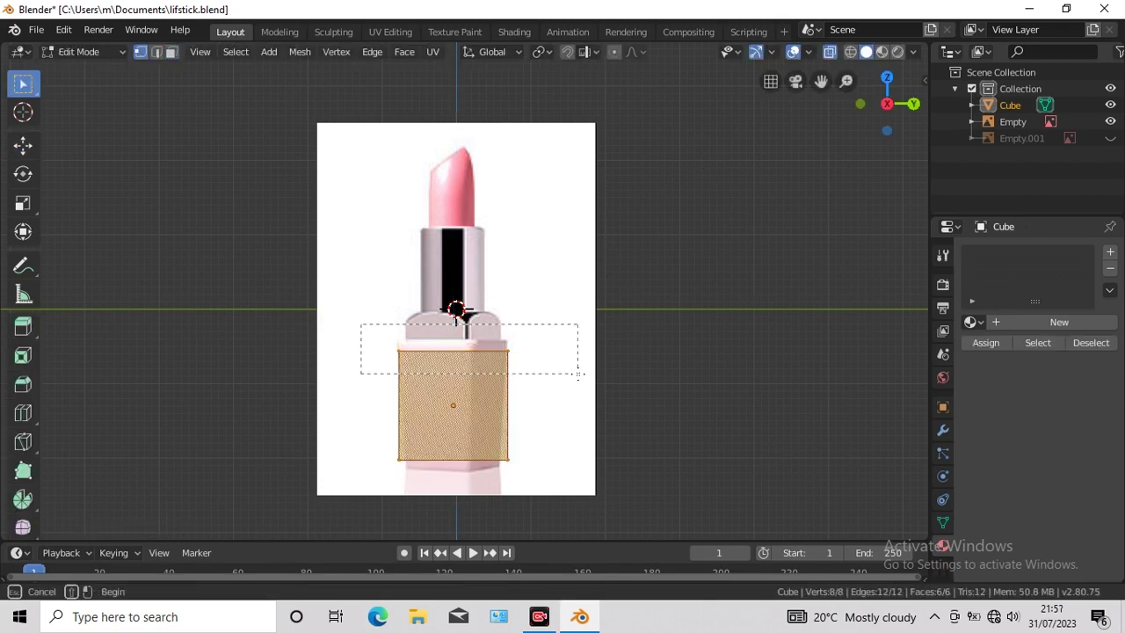
pyautogui.click(23, 145)
pyautogui.moveTo(453, 279); pyautogui.dragTo(453, 271)
# Step: Lower the bottom vertices to the reference base and scale them inward to taper it
pyautogui.click(24, 88)
pyautogui.moveTo(381, 441); pyautogui.dragTo(544, 478)
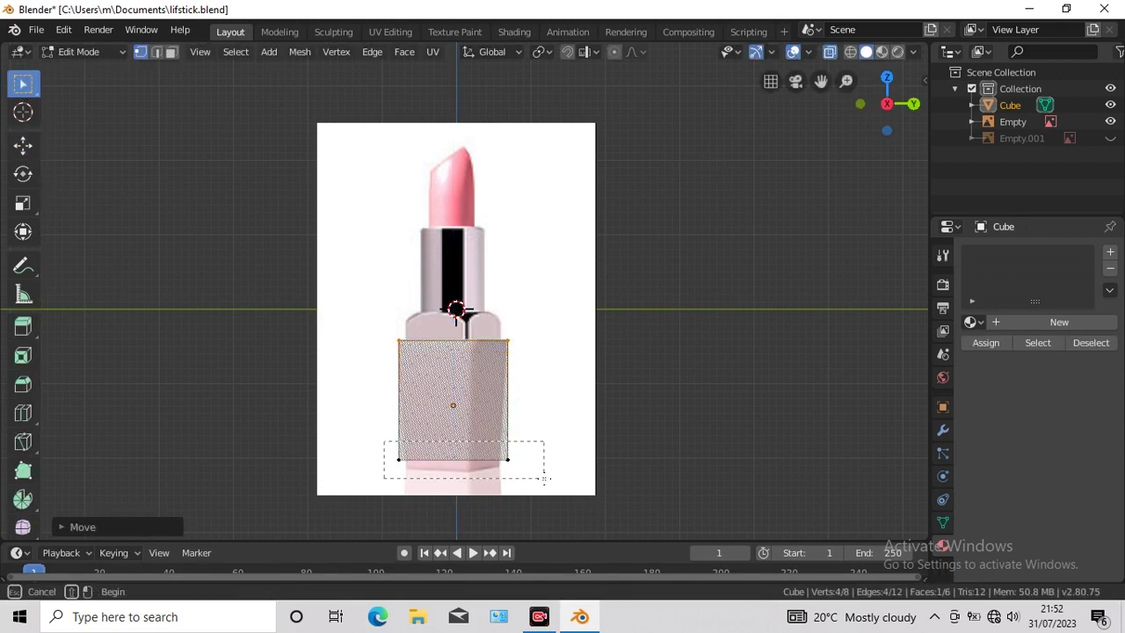
pyautogui.click(23, 145)
pyautogui.moveTo(452, 406); pyautogui.dragTo(452, 420)
pyautogui.hotkey('shift', 'space')
pyautogui.press('s')
pyautogui.press('s')
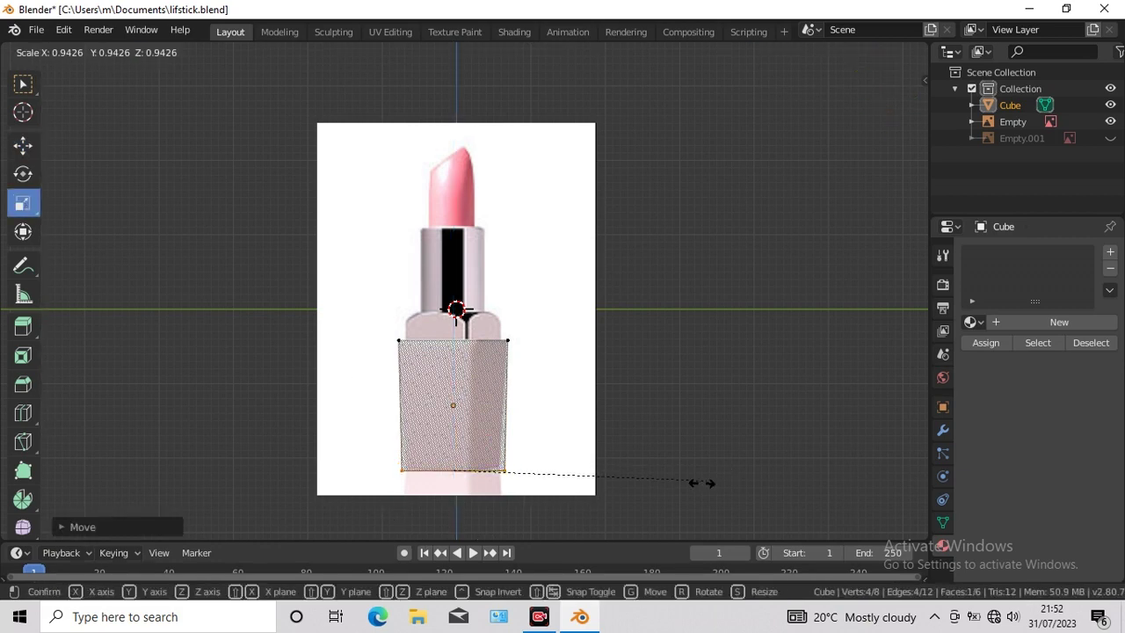
pyautogui.click(673, 490)
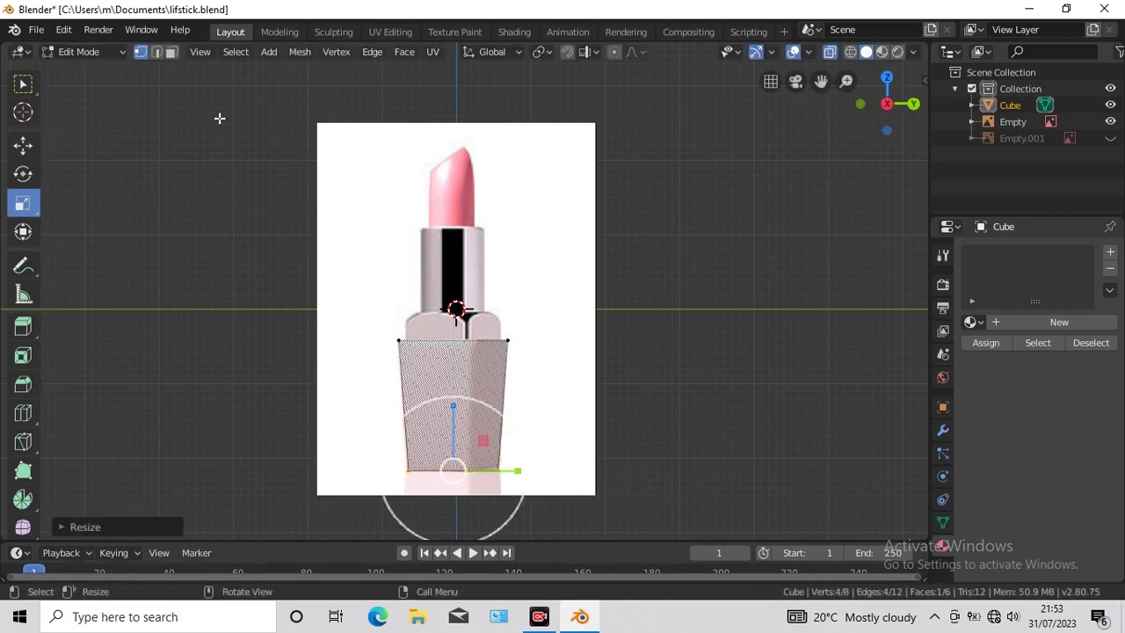
pyautogui.press('Tab')
# Step: Add a second cube, shrink it and nudge it slightly along Y
pyautogui.click(217, 51)
pyautogui.click(374, 91)
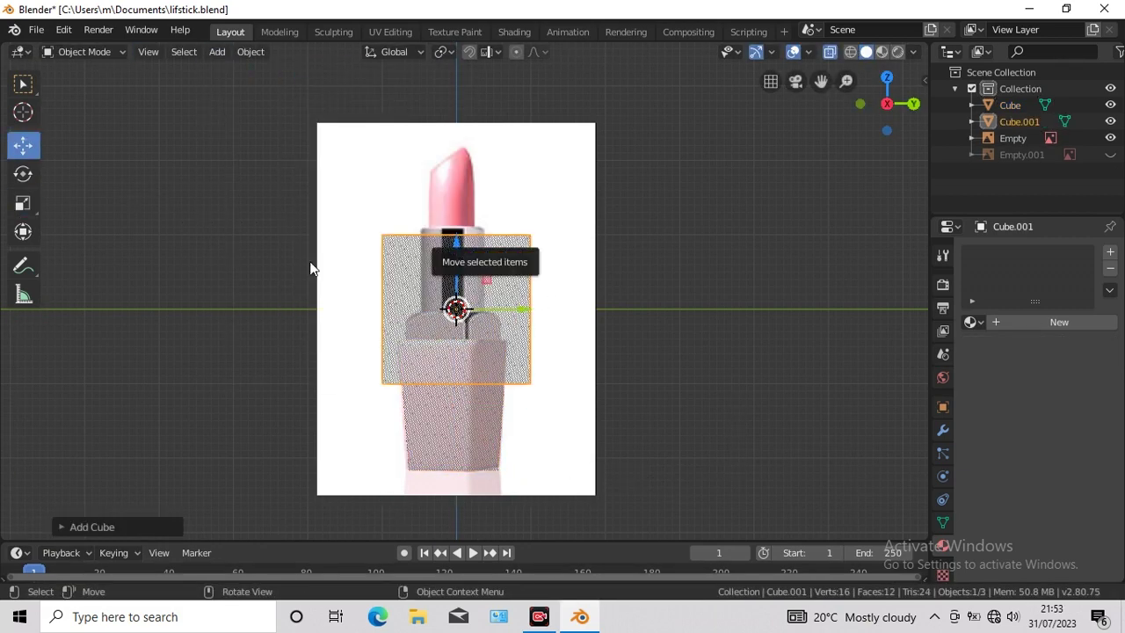
pyautogui.hotkey('shift', 'space')
pyautogui.press('s')
pyautogui.press('s')
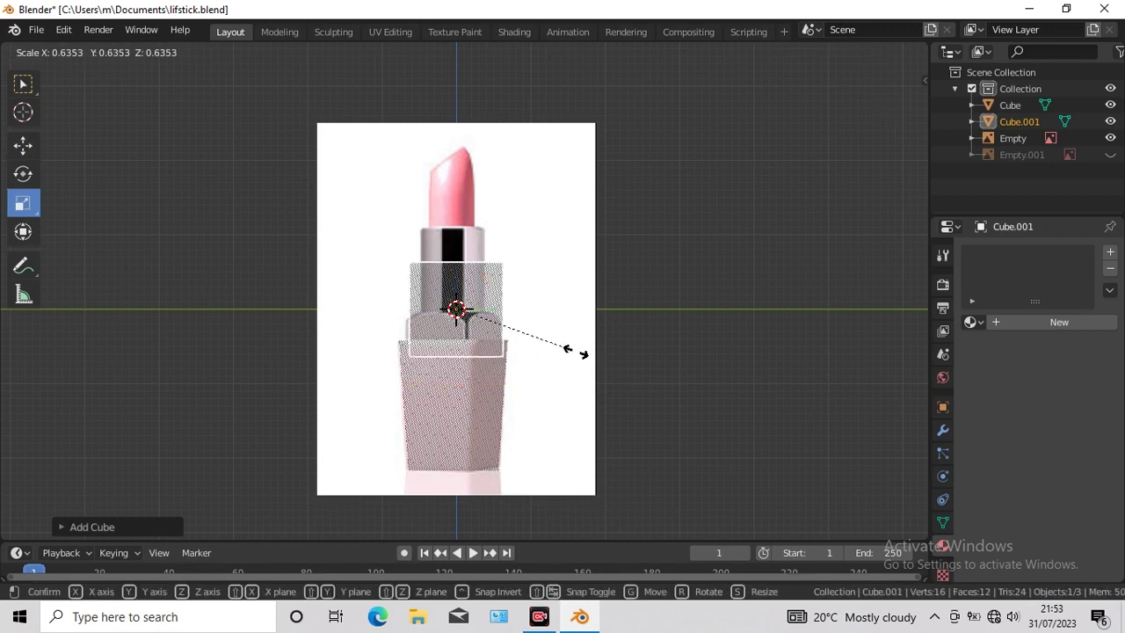
pyautogui.click(576, 351)
pyautogui.click(23, 149)
pyautogui.moveTo(521, 310); pyautogui.dragTo(520, 311)
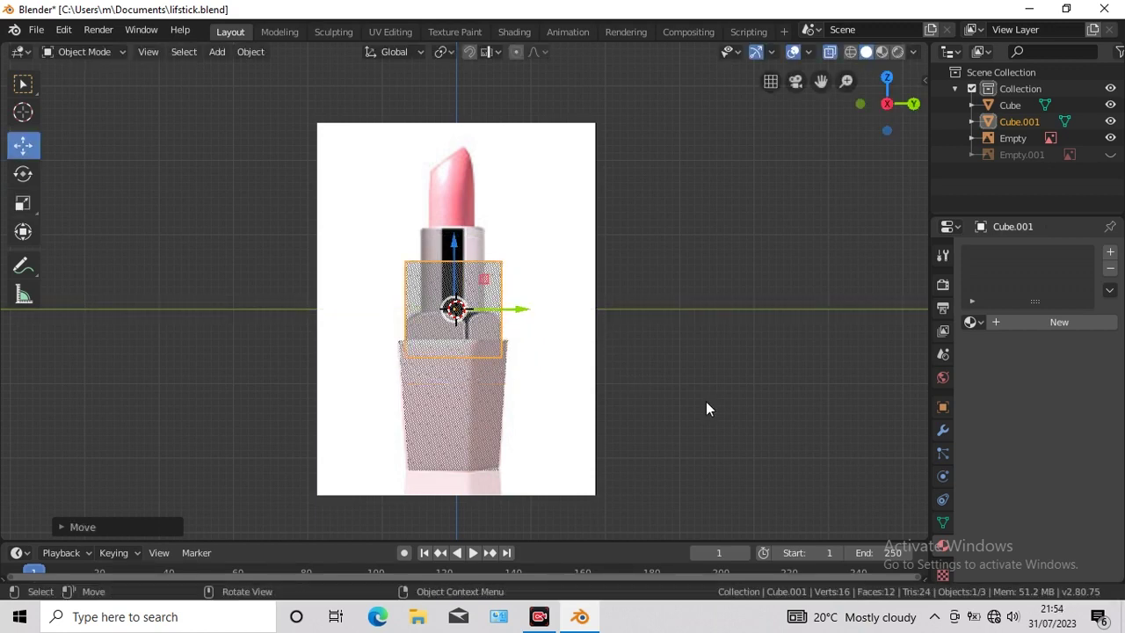
# Step: Lower the second cube's top vertices in Edit Mode
pyautogui.press('Tab')
pyautogui.moveTo(390, 244); pyautogui.dragTo(527, 268)
pyautogui.press('g')
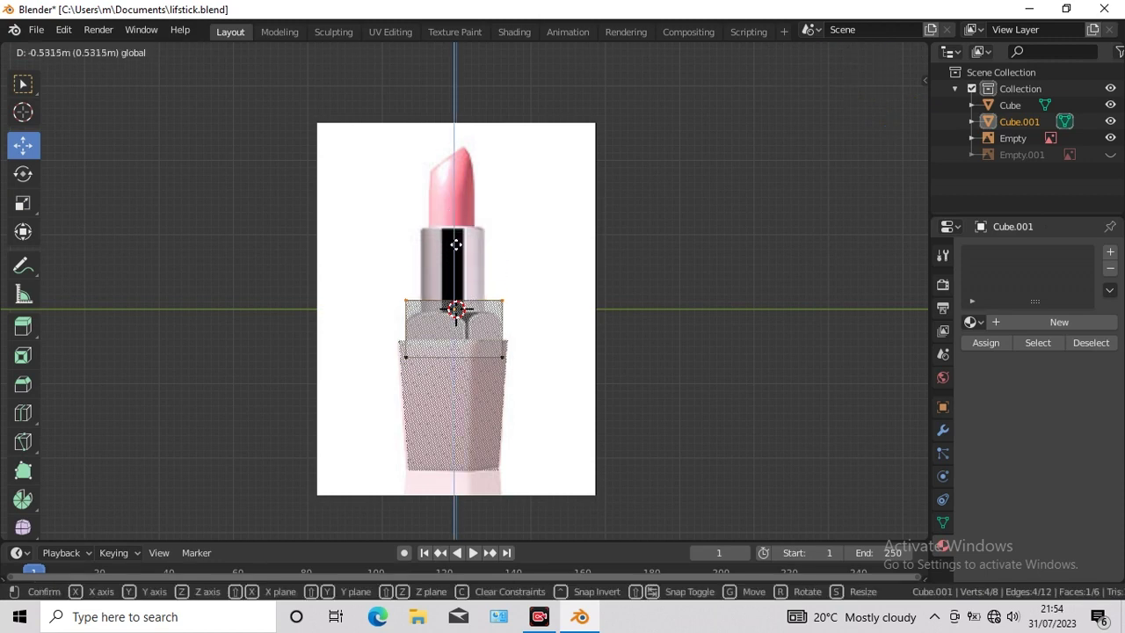
pyautogui.click(456, 246)
pyautogui.hotkey('shift', 'space')
pyautogui.press('g')
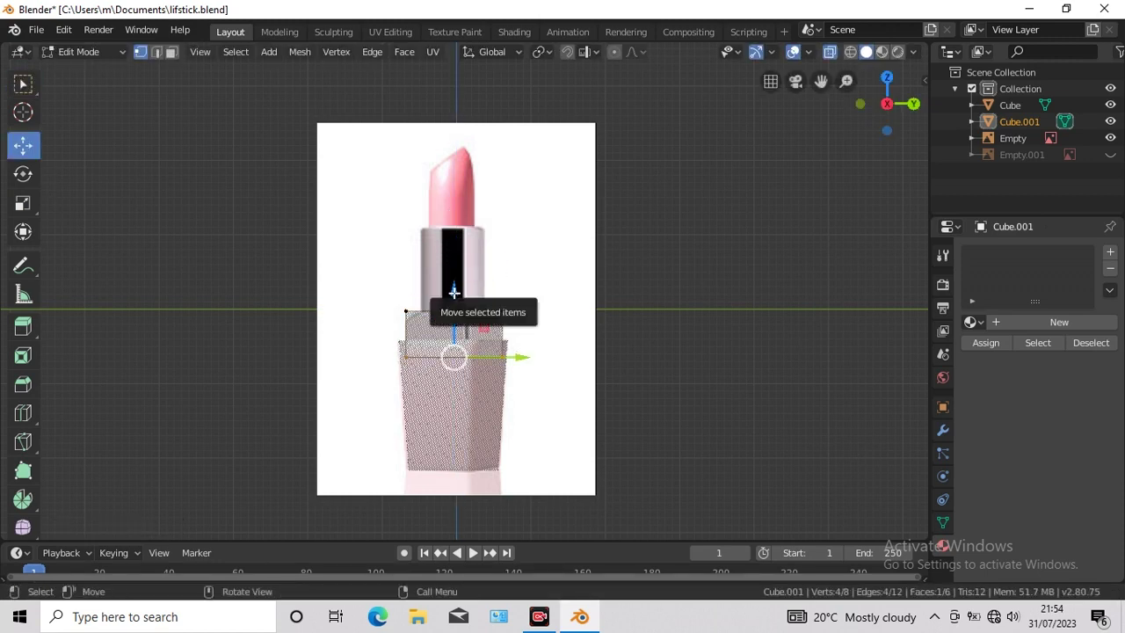
pyautogui.moveTo(451, 313); pyautogui.dragTo(452, 320)
# Step: Hide the first cube and the reference image, viewing the second cube in perspective
pyautogui.hotkey('alt', 'z')
pyautogui.click(1109, 104)
pyautogui.click(1109, 138)
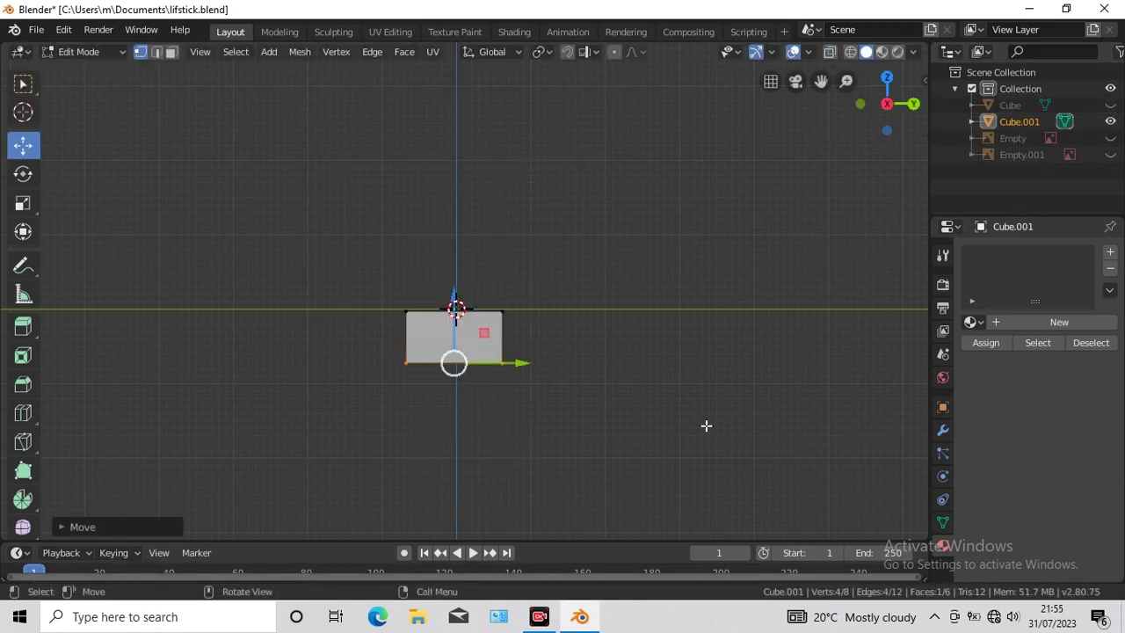
pyautogui.moveTo(706, 424); pyautogui.dragTo(193, 215, button='middle')
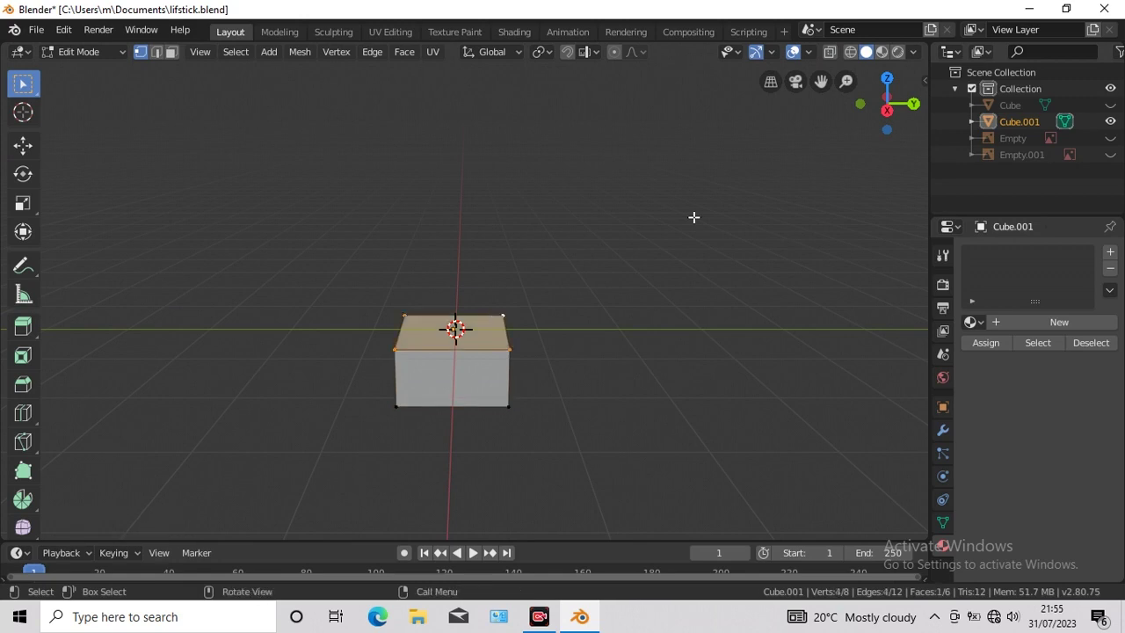
# Step: Bevel the cube's top corners, widening the bevel past 0.54m
pyautogui.hotkey('ctrl', 'b')
pyautogui.click(263, 193)
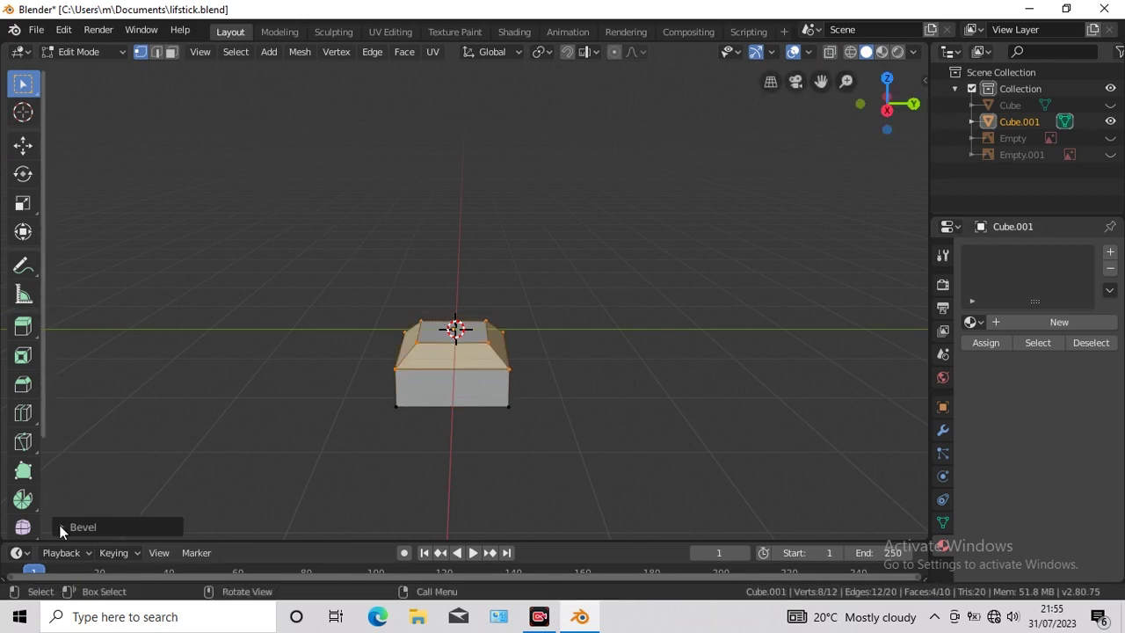
pyautogui.click(60, 530)
pyautogui.click(267, 340)
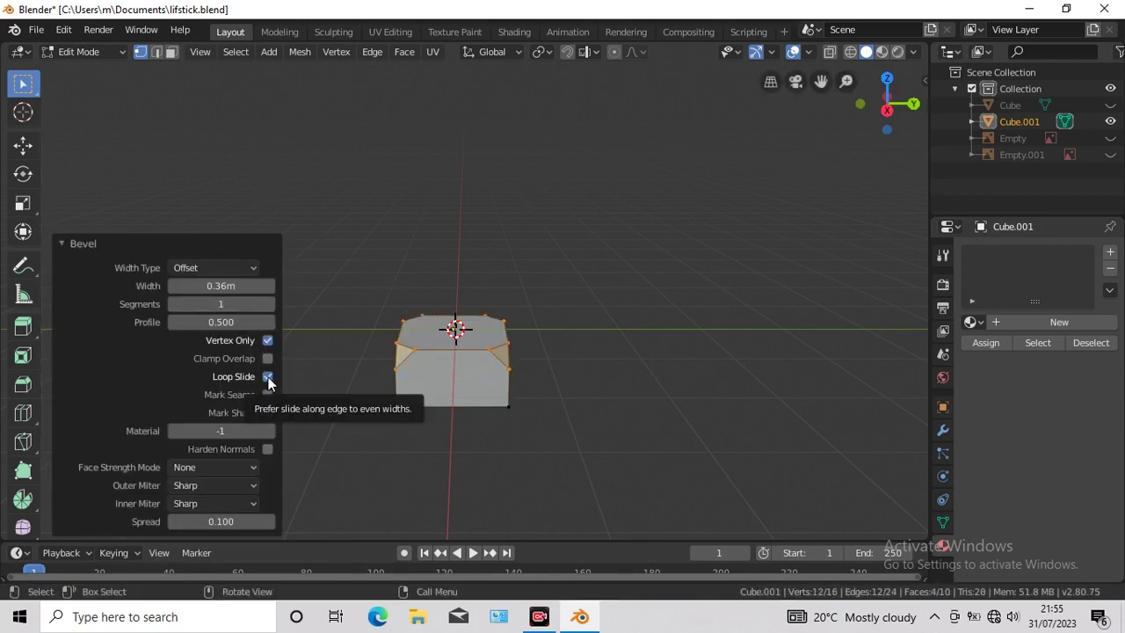
pyautogui.click(269, 286)
pyautogui.click(269, 285)
pyautogui.click(269, 285)
# Step: Show the reference in front X-Ray view and narrow the bevel width to 0.32m
pyautogui.press('KP_7')
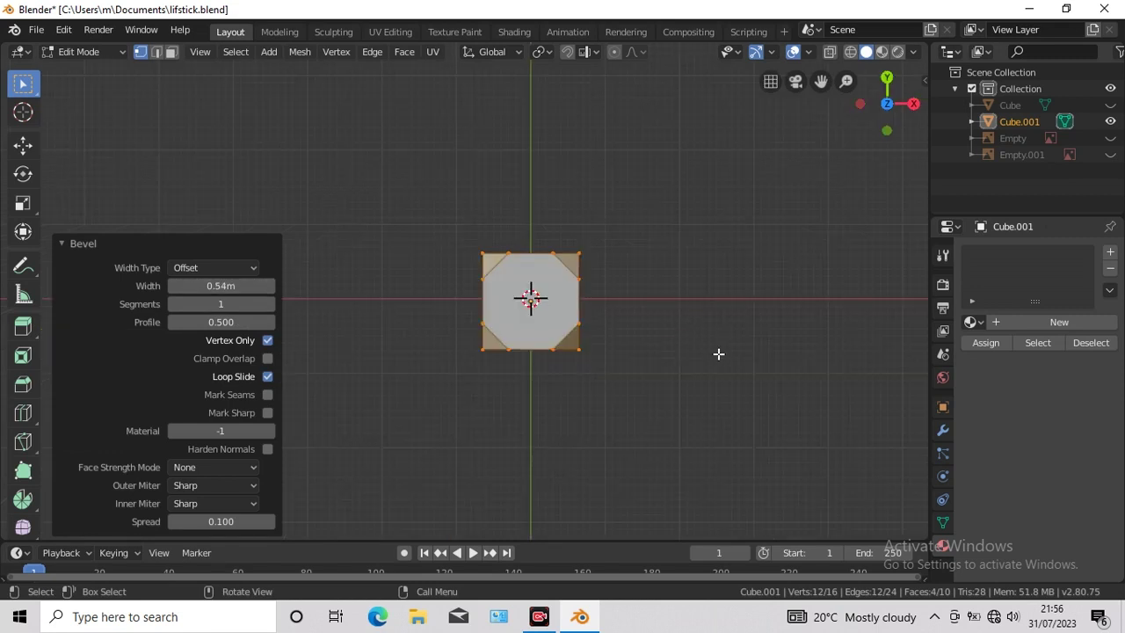
pyautogui.press('KP_1')
pyautogui.click(1110, 138)
pyautogui.click(828, 51)
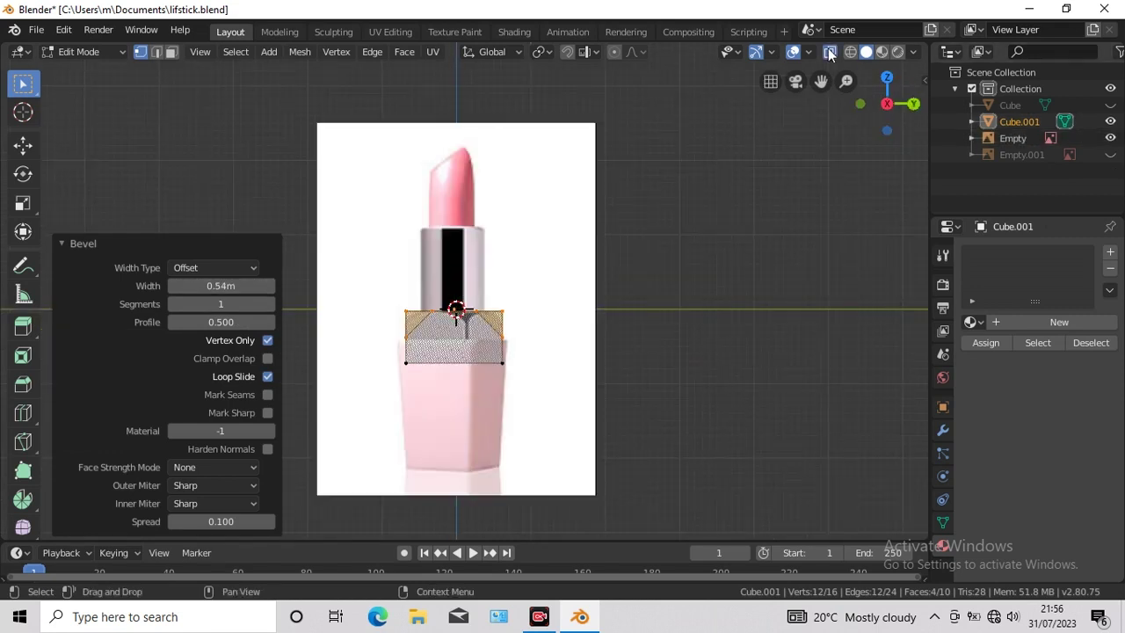
pyautogui.click(172, 284)
pyautogui.click(173, 285)
pyautogui.click(173, 285)
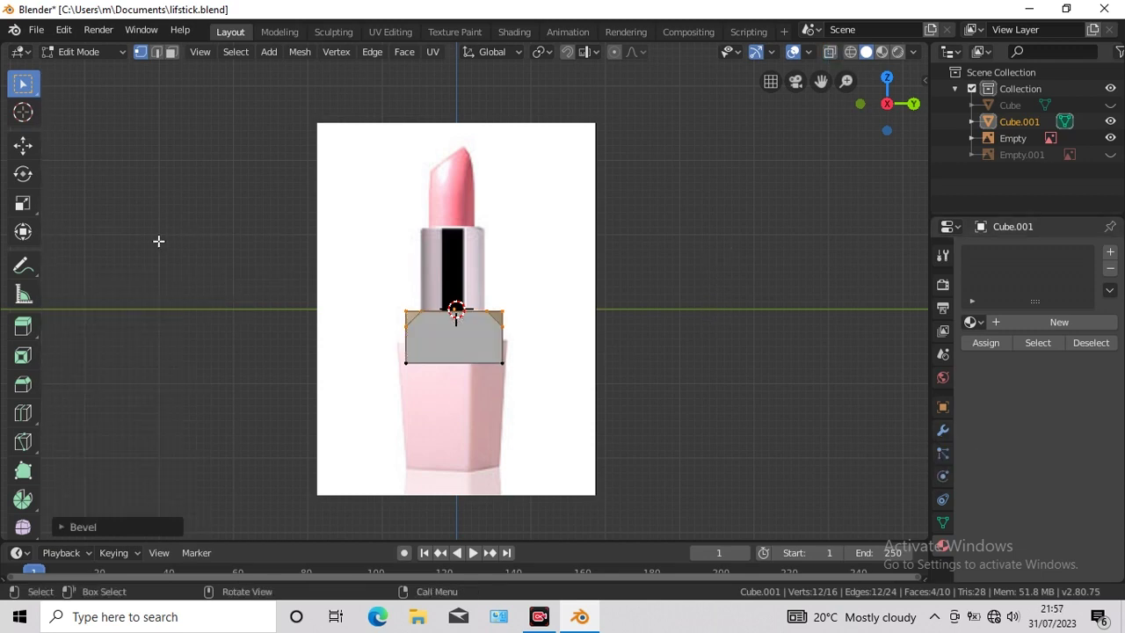
# Step: Inset the selected face three times in Face select mode
pyautogui.press('3')
pyautogui.click(456, 340)
pyautogui.click(404, 58)
pyautogui.click(430, 128)
pyautogui.press('KP_1')
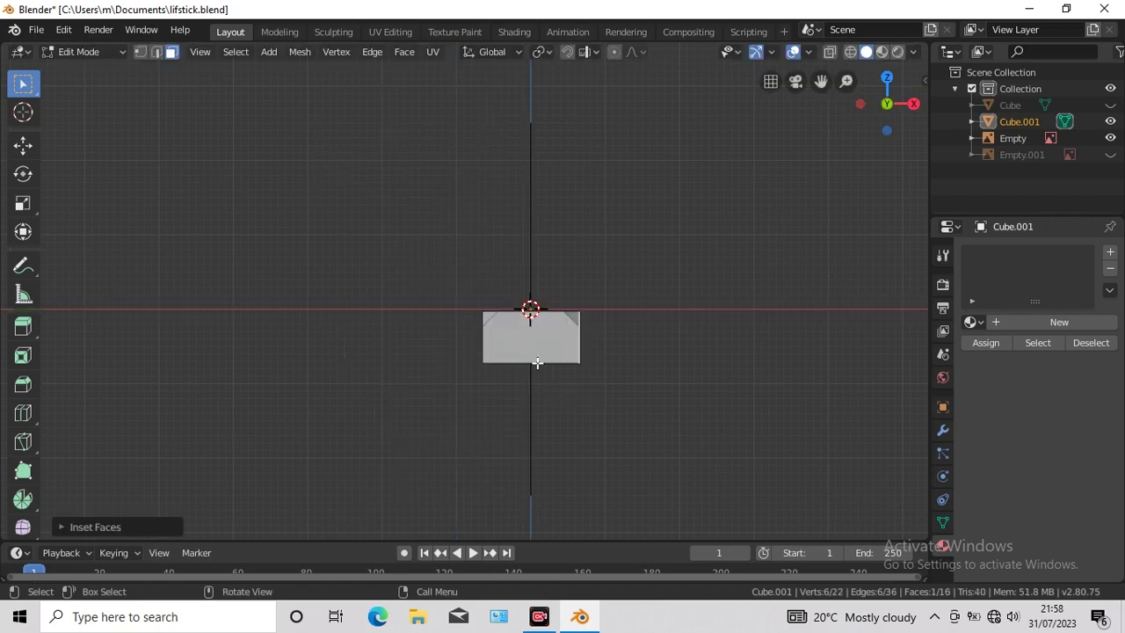
pyautogui.click(404, 51)
pyautogui.click(430, 129)
pyautogui.click(747, 278)
pyautogui.click(404, 51)
pyautogui.click(426, 126)
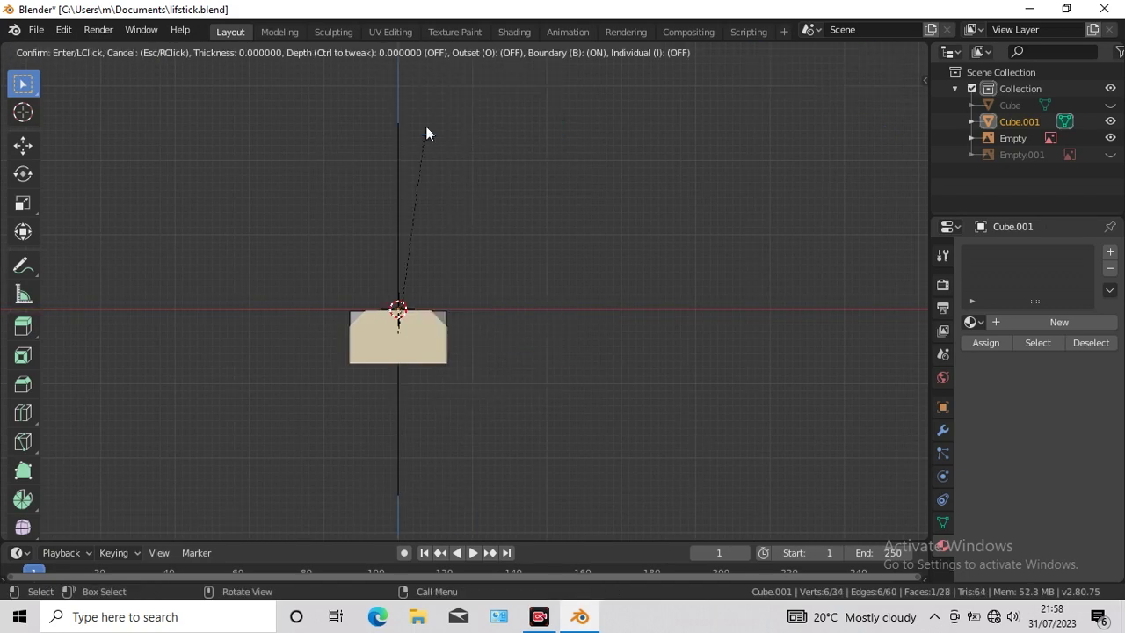
pyautogui.click(426, 127)
# Step: Inset the face two more times, checking it from side and top views
pyautogui.press('KP_3')
pyautogui.click(404, 51)
pyautogui.click(421, 134)
pyautogui.click(780, 319)
pyautogui.press('KP_8')
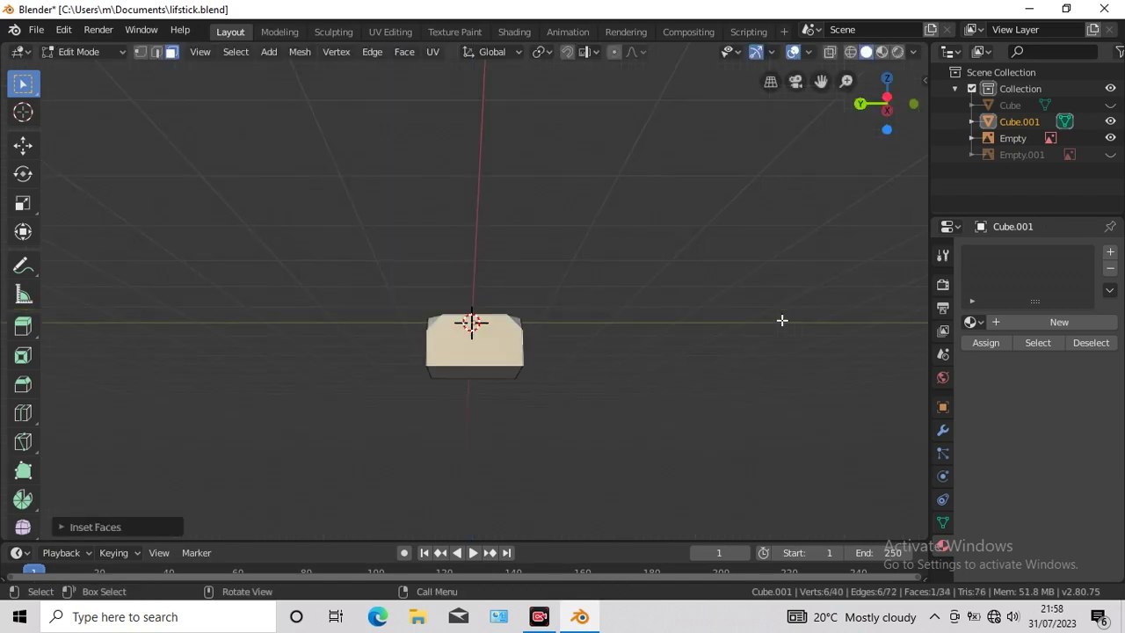
pyautogui.press('KP_8')
pyautogui.click(404, 51)
pyautogui.click(419, 129)
pyautogui.click(742, 272)
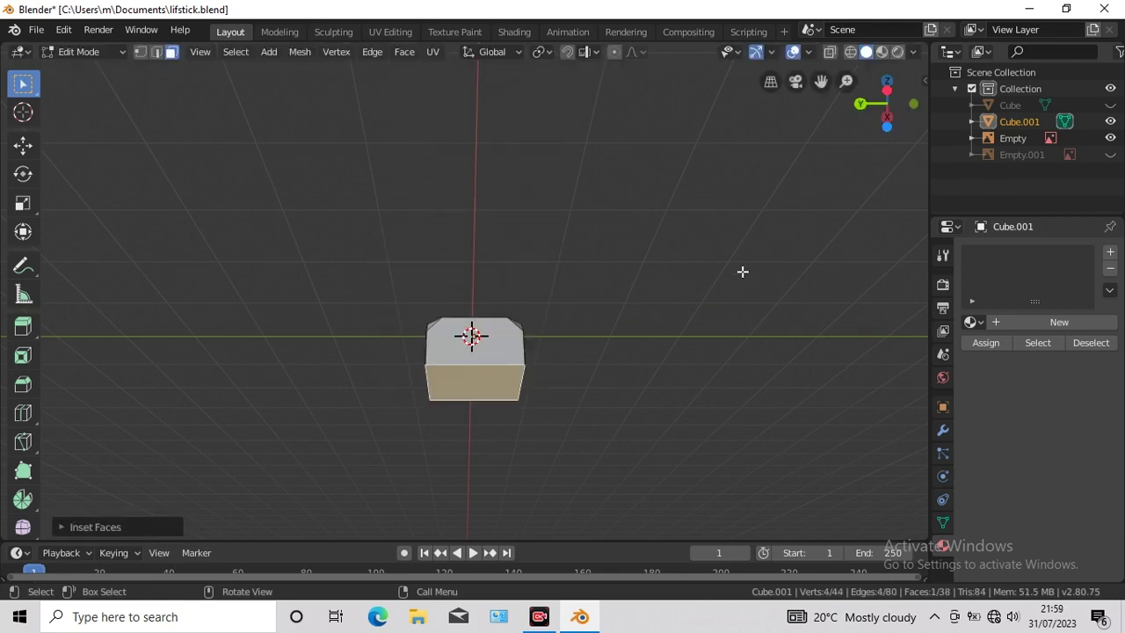
pyautogui.press('KP_3')
# Step: Add a Subdivision Surface modifier with viewport subdivisions set to 3
pyautogui.click(942, 430)
pyautogui.click(1036, 252)
pyautogui.click(794, 523)
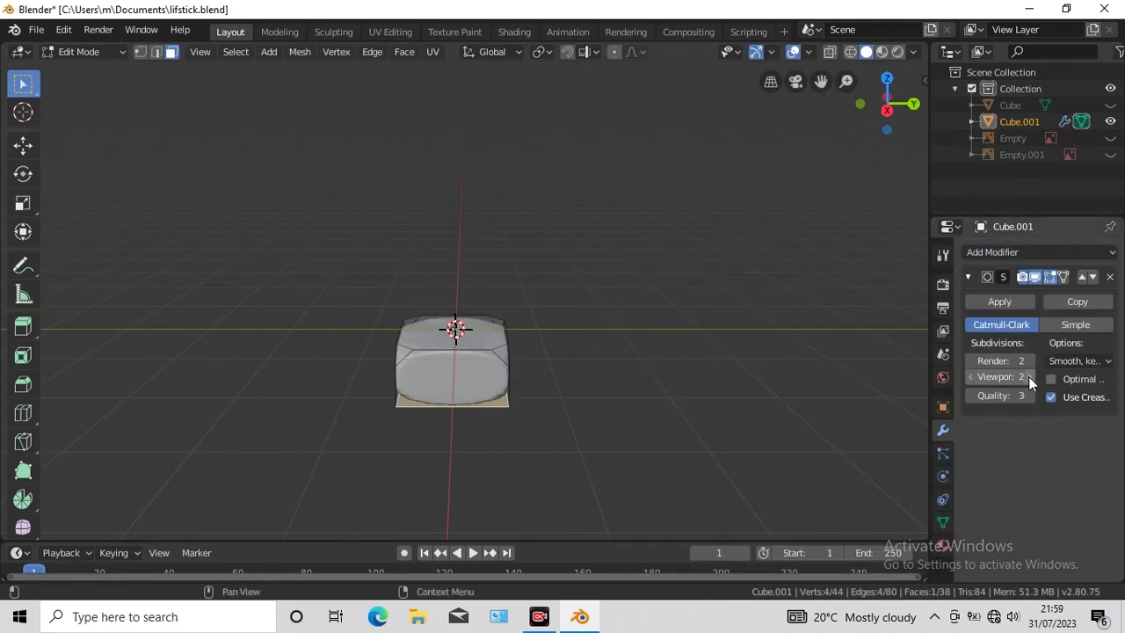
pyautogui.click(1028, 376)
# Step: Cut two edge loops around the block, then leave Edit Mode and hide it
pyautogui.click(23, 412)
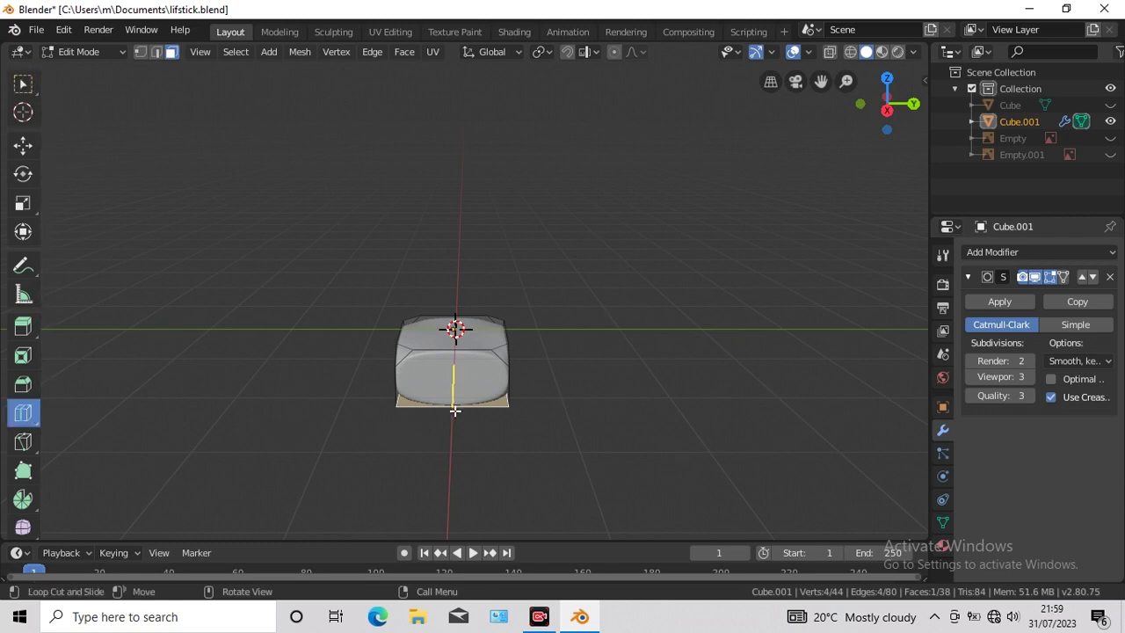
pyautogui.moveTo(454, 409); pyautogui.dragTo(628, 368)
pyautogui.press('KP_5')
pyautogui.moveTo(627, 368); pyautogui.dragTo(615, 399, button='middle')
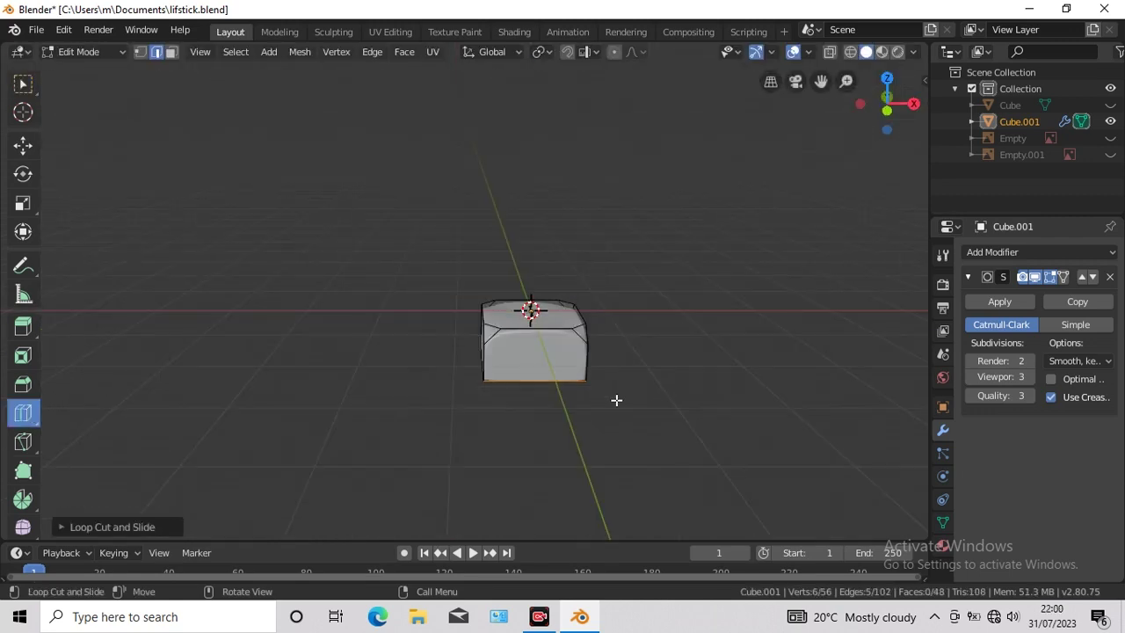
pyautogui.moveTo(655, 381); pyautogui.dragTo(374, 425)
pyautogui.press('KP_3')
pyautogui.scroll(2, 730, 329)
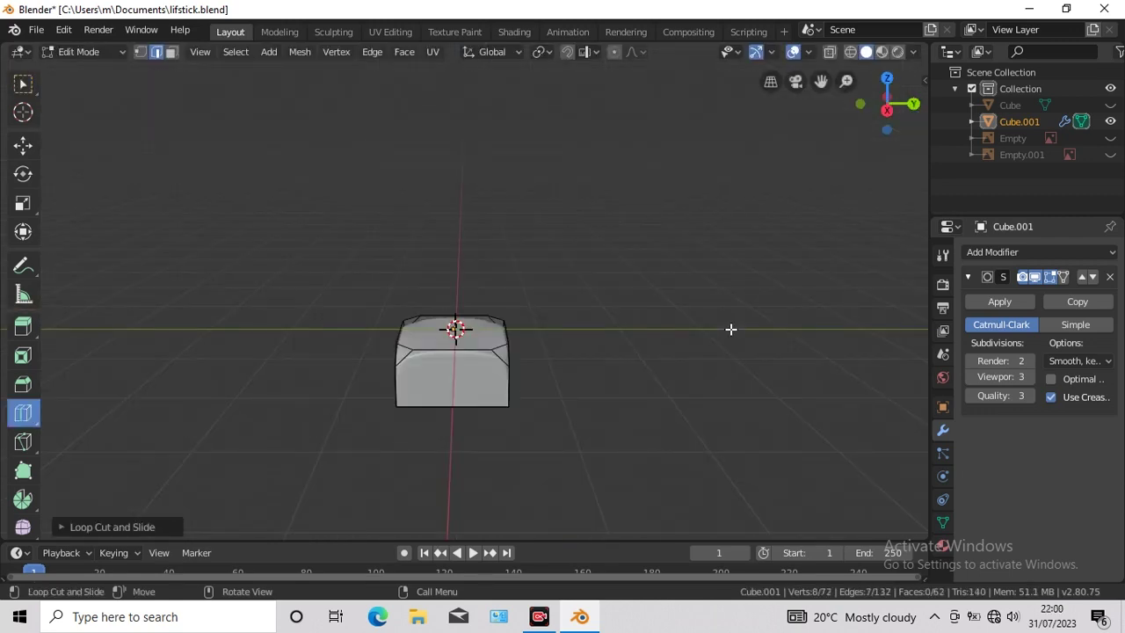
pyautogui.moveTo(730, 328); pyautogui.dragTo(861, 223, button='middle')
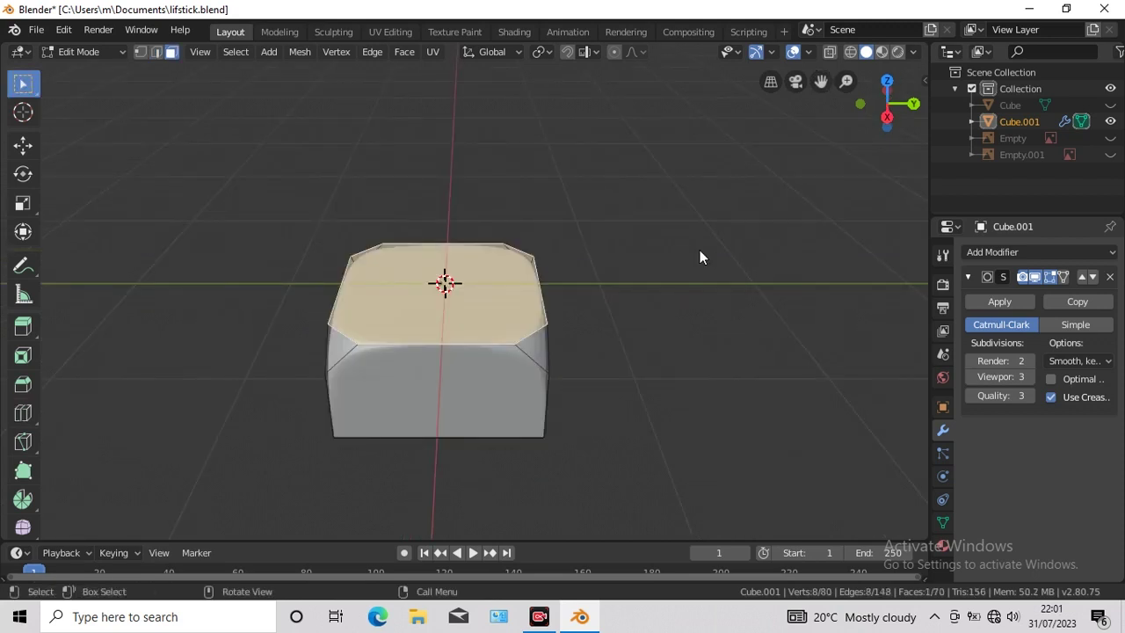
pyautogui.press('Tab')
pyautogui.press('KP_3')
# Step: Select the tapered block's top face and add a Subdivision Surface modifier at viewport level 3
pyautogui.press('h')
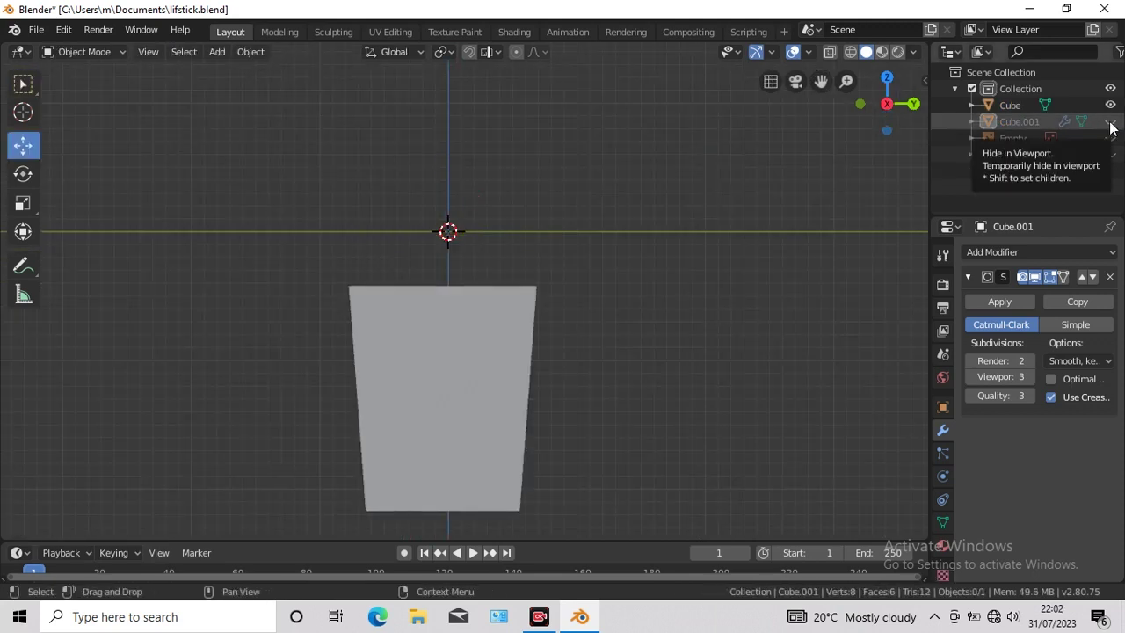
pyautogui.click(1110, 121)
pyautogui.click(1110, 121)
pyautogui.moveTo(638, 370); pyautogui.dragTo(703, 290, button='middle')
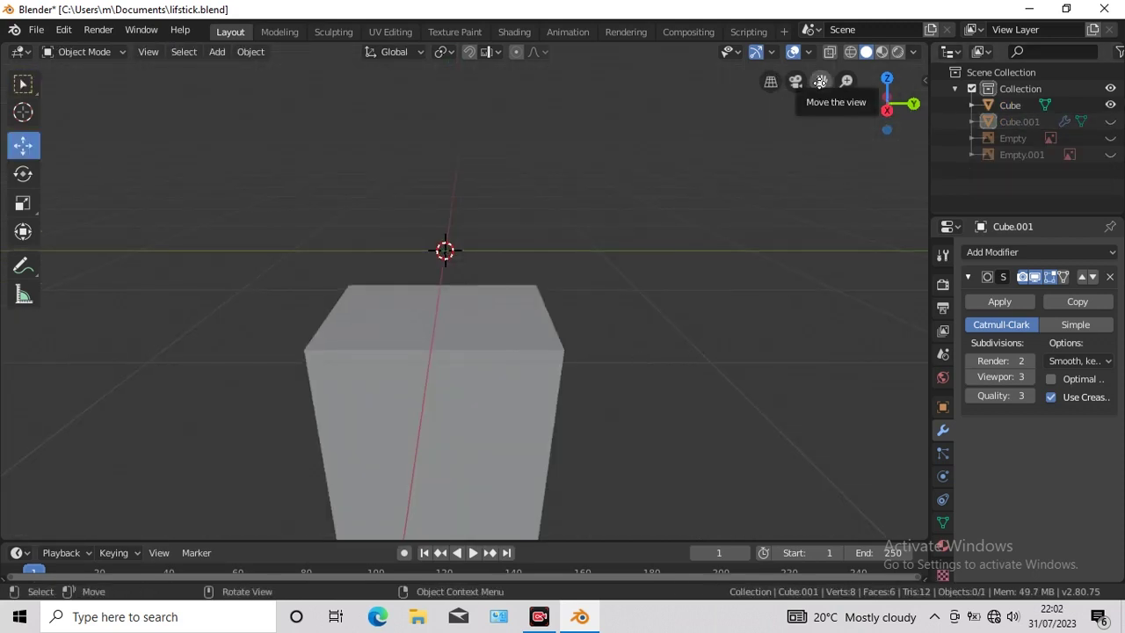
pyautogui.moveTo(817, 80); pyautogui.dragTo(828, 110)
pyautogui.click(431, 350)
pyautogui.press('Tab')
pyautogui.click(422, 195)
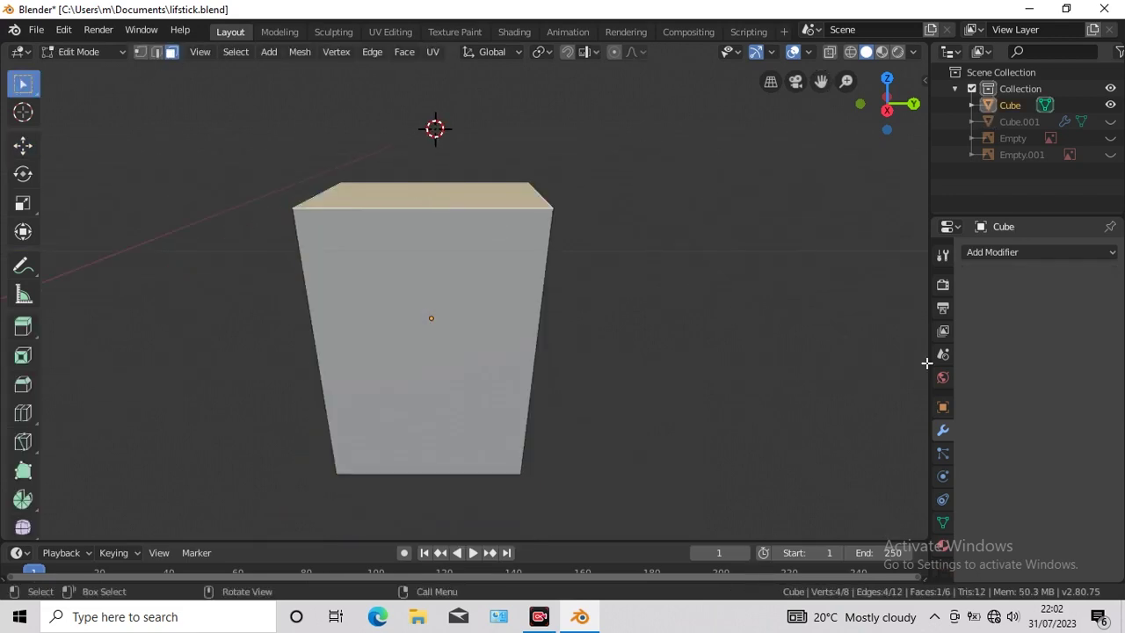
pyautogui.click(1037, 252)
pyautogui.click(812, 521)
pyautogui.doubleClick(1029, 396)
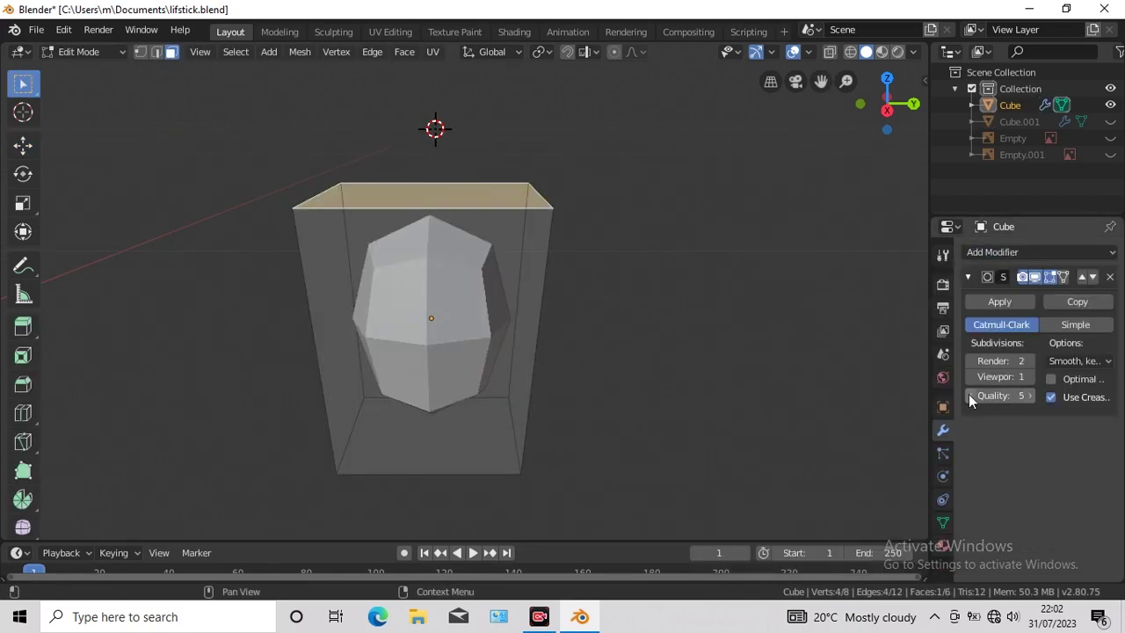
pyautogui.click(1027, 376)
pyautogui.click(1027, 377)
# Step: Inset the top face of the tapered block and scale it smaller
pyautogui.click(404, 51)
pyautogui.click(419, 126)
pyautogui.click(694, 264)
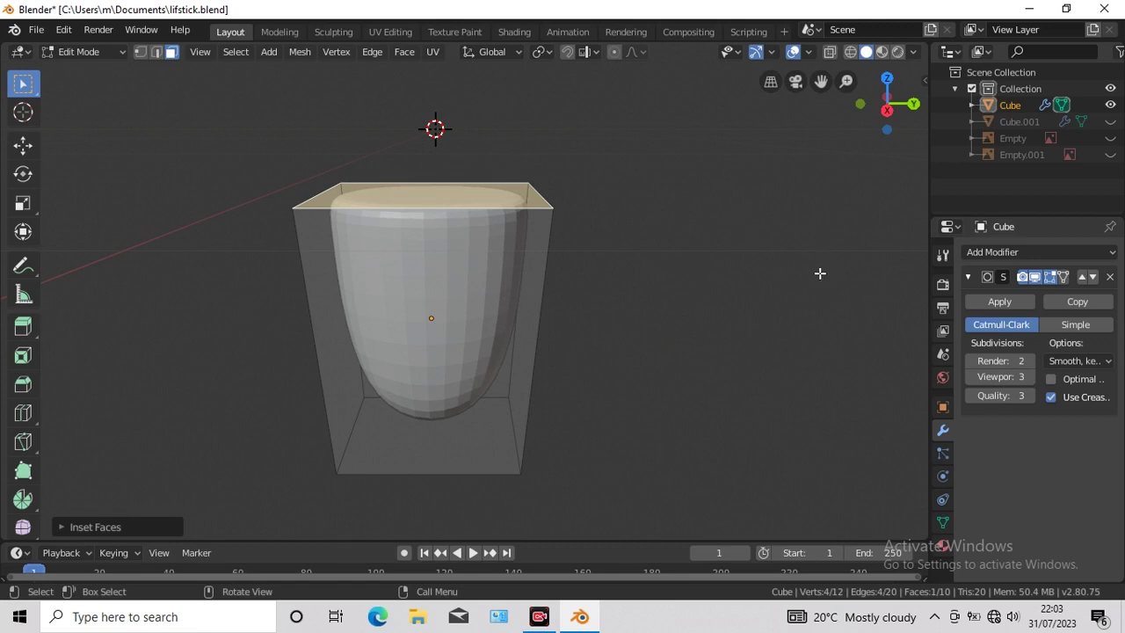
pyautogui.click(23, 203)
pyautogui.press('s')
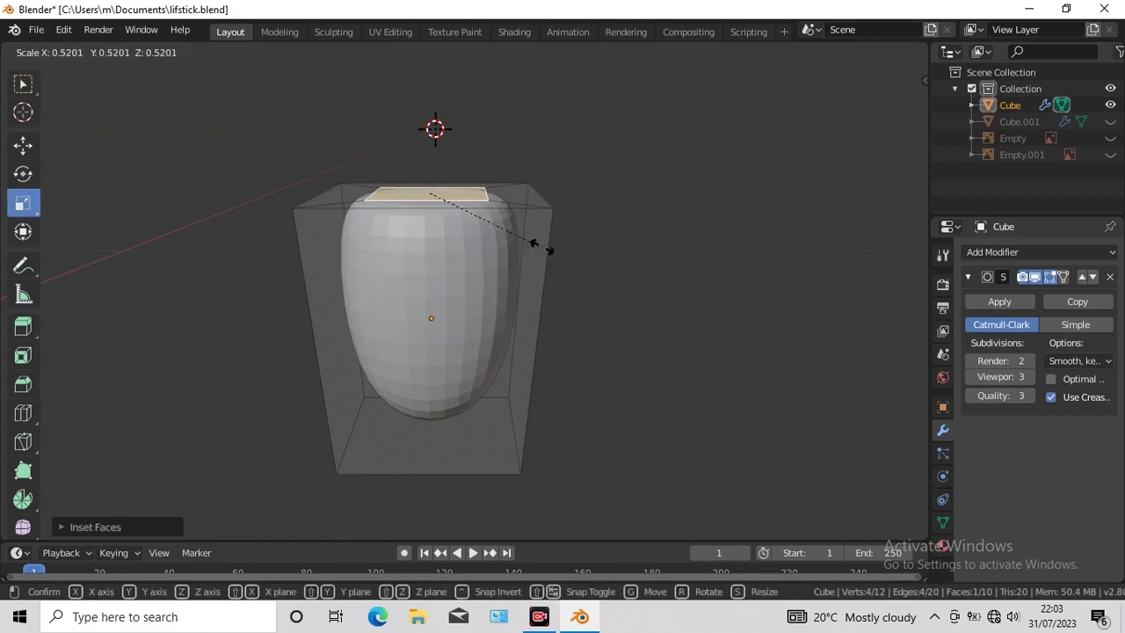
pyautogui.click(541, 246)
# Step: Cut a vertical and a horizontal edge loop into the base
pyautogui.click(23, 412)
pyautogui.moveTo(431, 472)
pyautogui.mouseDown()
pyautogui.moveTo(563, 472)
pyautogui.moveTo(261, 488)
pyautogui.mouseUp()
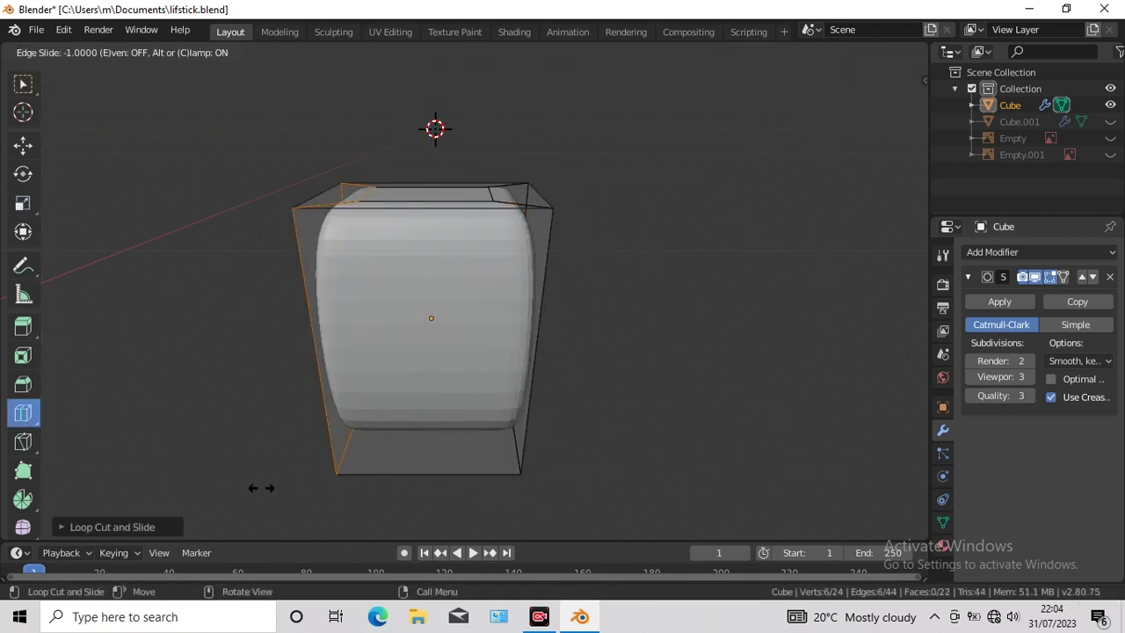
pyautogui.click(261, 487)
pyautogui.press('KP_1')
pyautogui.moveTo(512, 298); pyautogui.dragTo(521, 393)
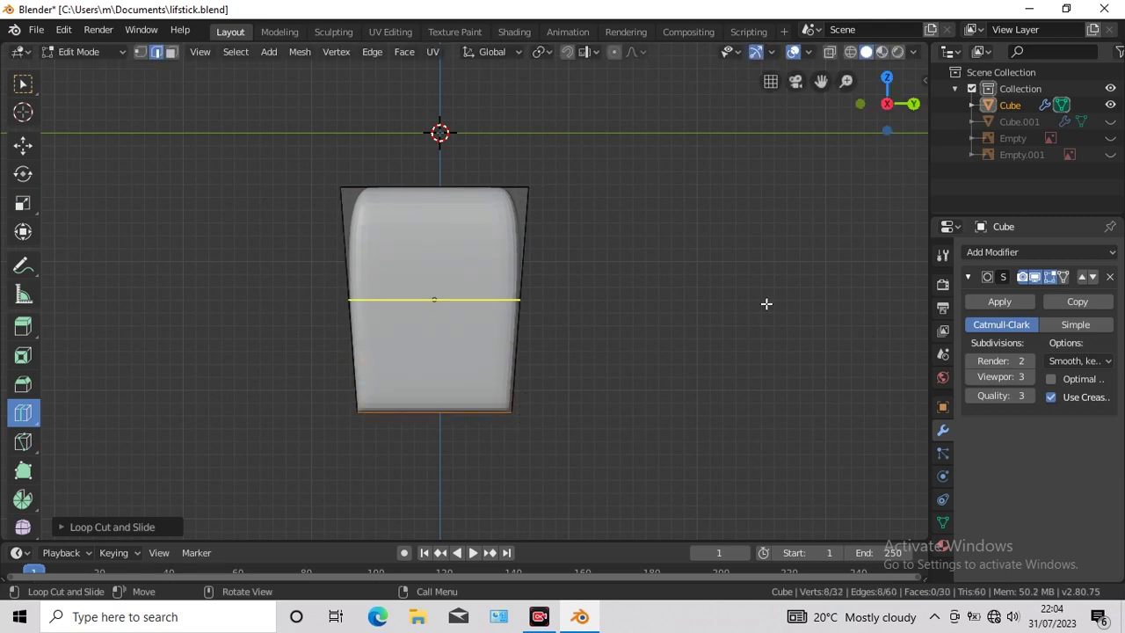
pyautogui.press('KP_1')
pyautogui.press('Tab')
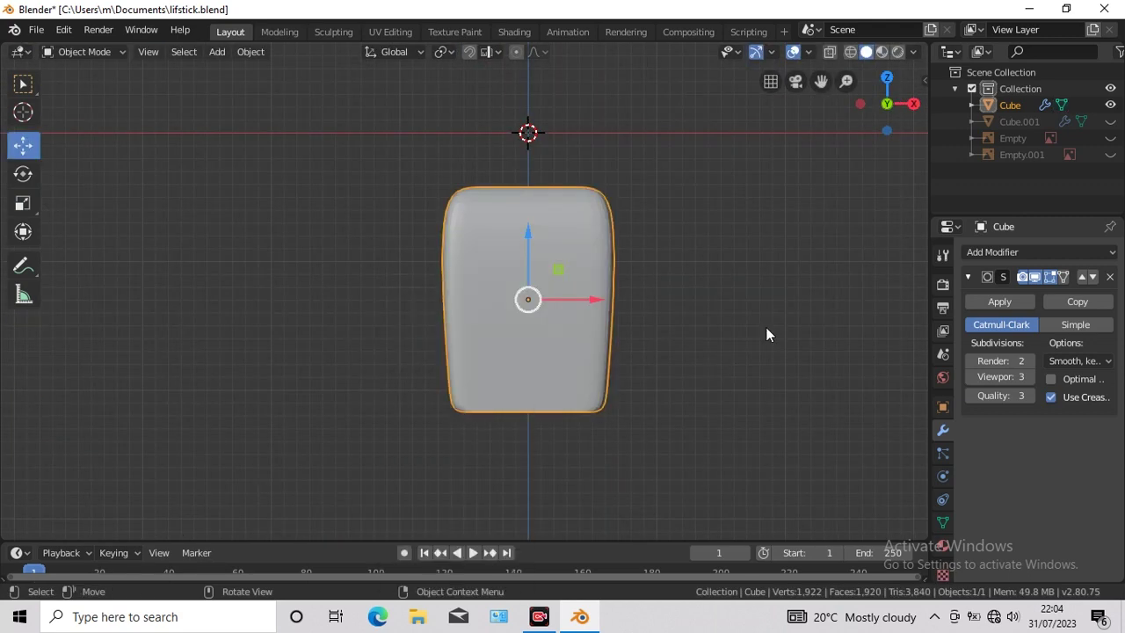
# Step: Show the bevelled block and lipstick reference again with X-Ray enabled
pyautogui.press('KP_3')
pyautogui.click(1110, 121)
pyautogui.scroll(-2, 666, 309)
pyautogui.click(1110, 138)
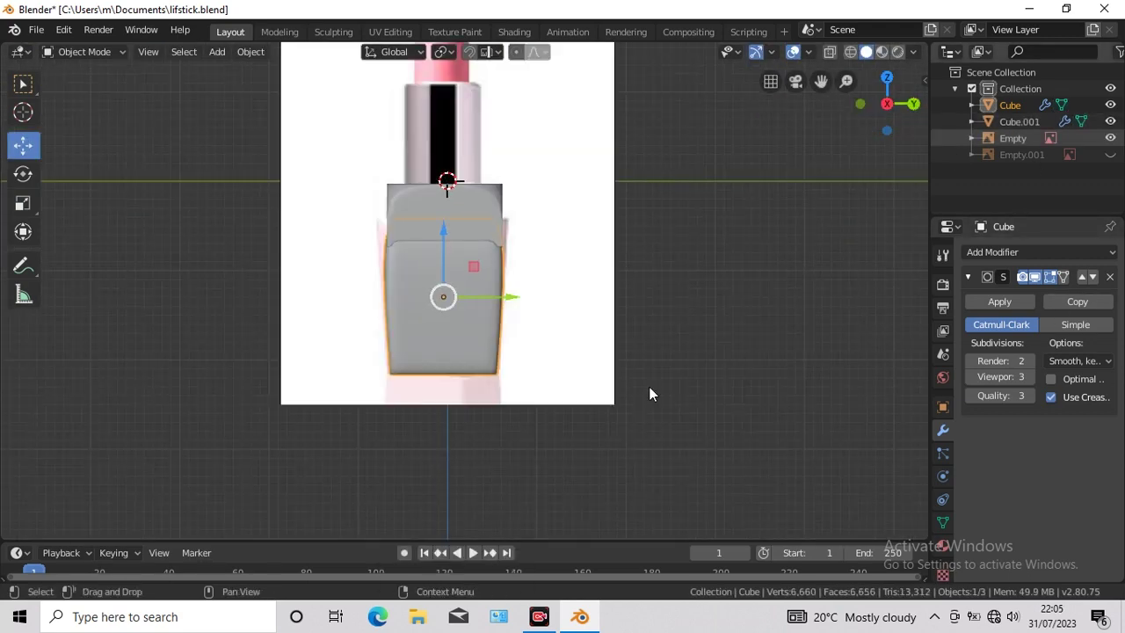
pyautogui.click(830, 51)
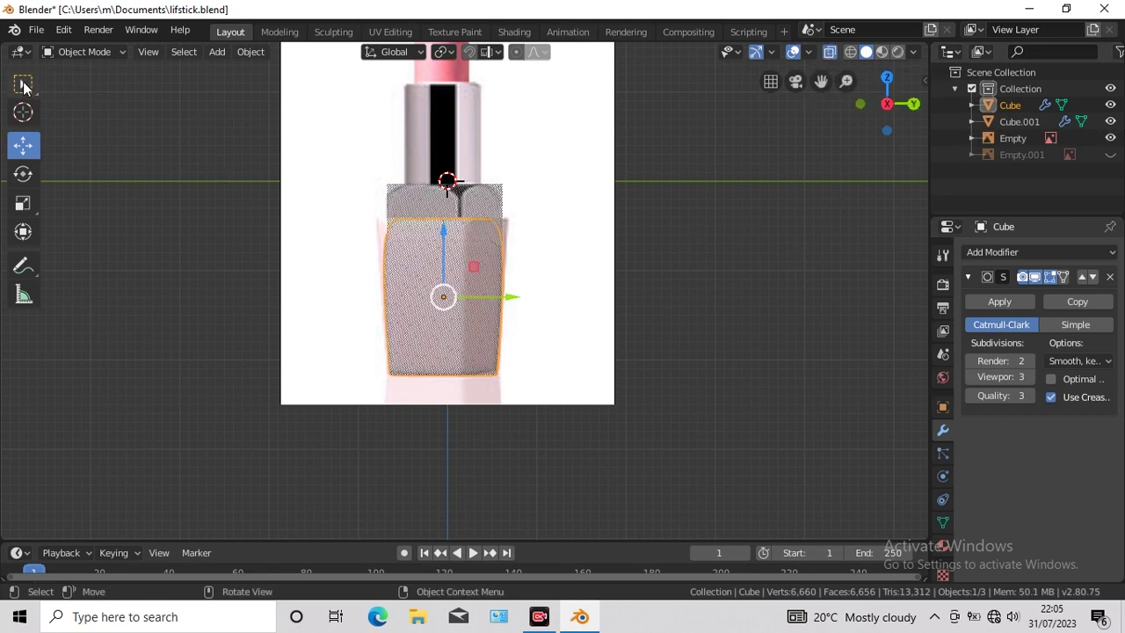
# Step: Scale the base's top edge wider to match the reference, then return to Object Mode
pyautogui.press('Tab')
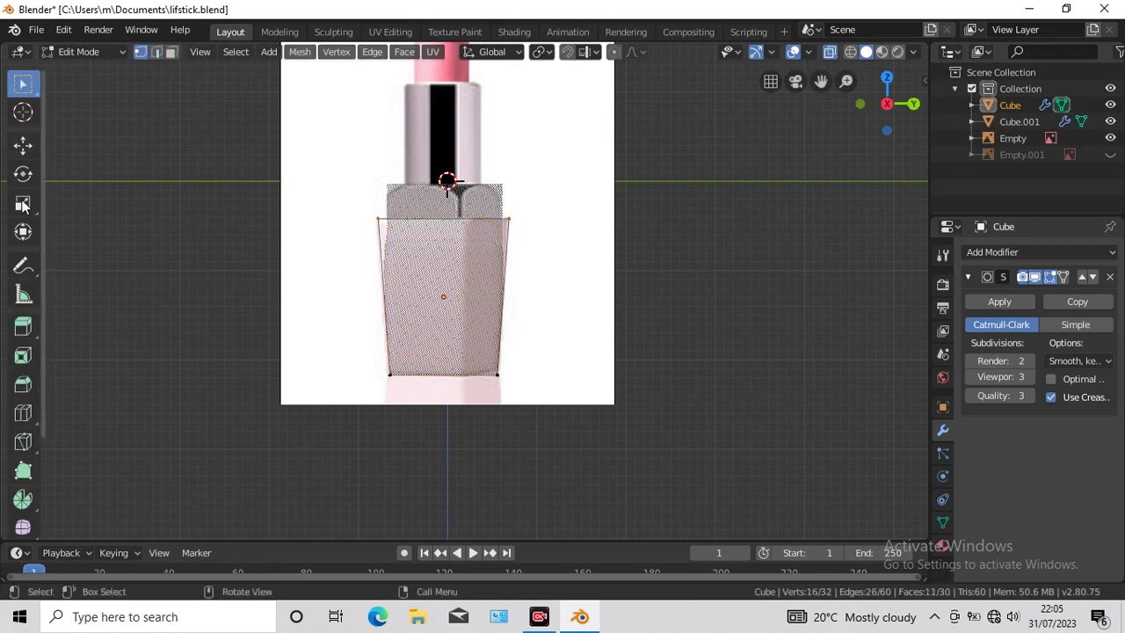
pyautogui.click(23, 202)
pyautogui.press('s')
pyautogui.click(631, 270)
pyautogui.hotkey('alt', 'z')
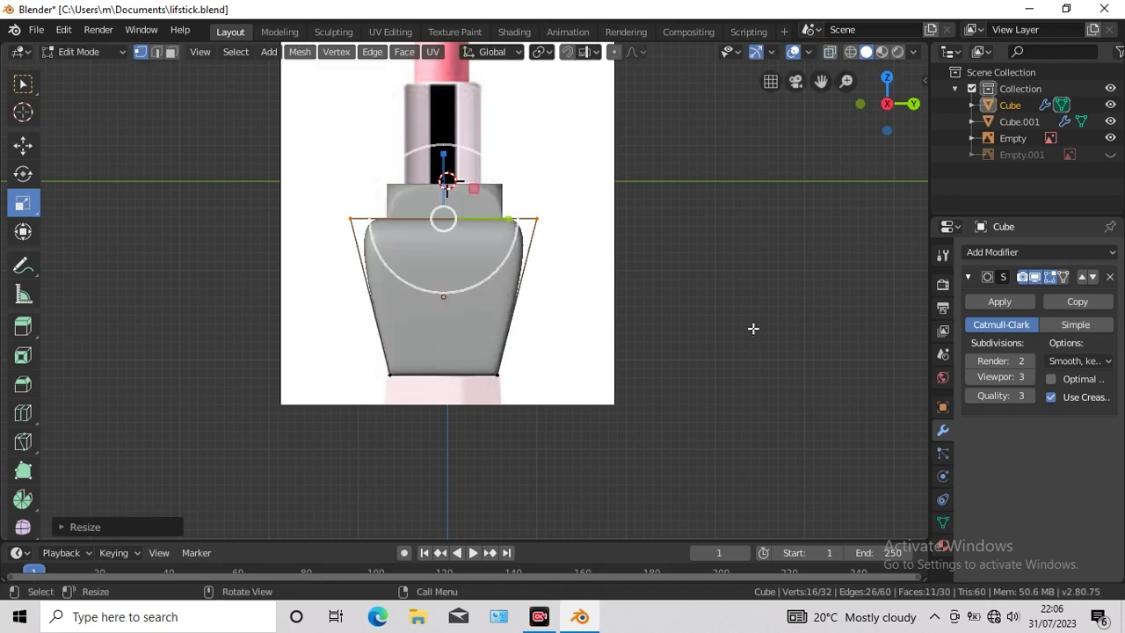
pyautogui.click(23, 84)
pyautogui.moveTo(820, 81); pyautogui.dragTo(820, 178)
pyautogui.press('Tab')
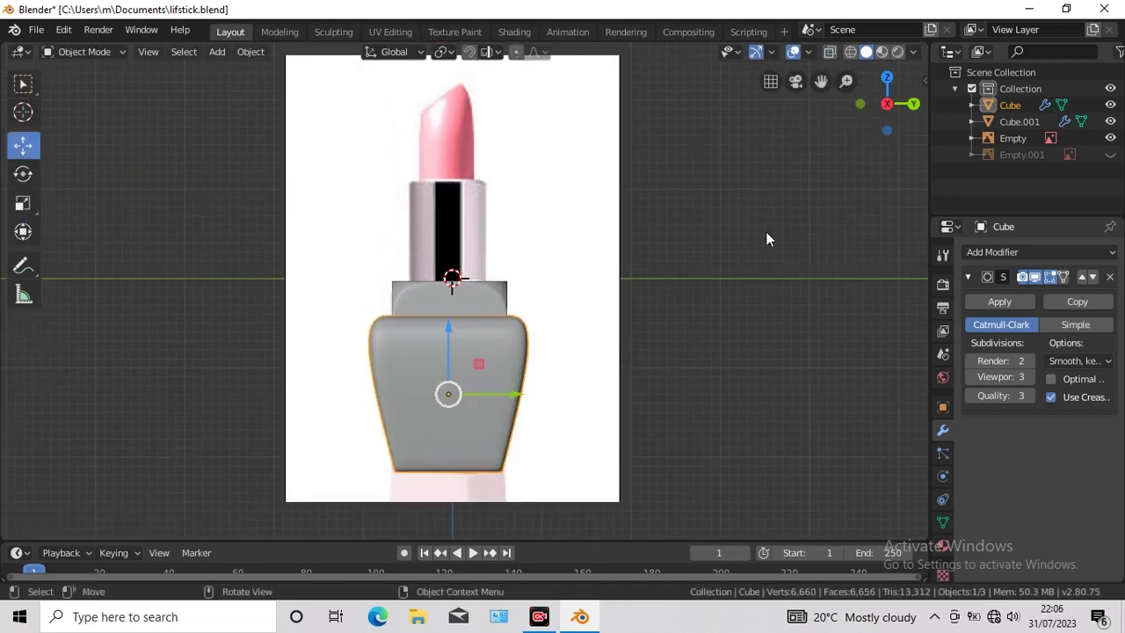
pyautogui.click(216, 51)
# Step: Add a new cylinder with 12 sides
pyautogui.moveTo(238, 72)
pyautogui.click(383, 154)
pyautogui.click(63, 531)
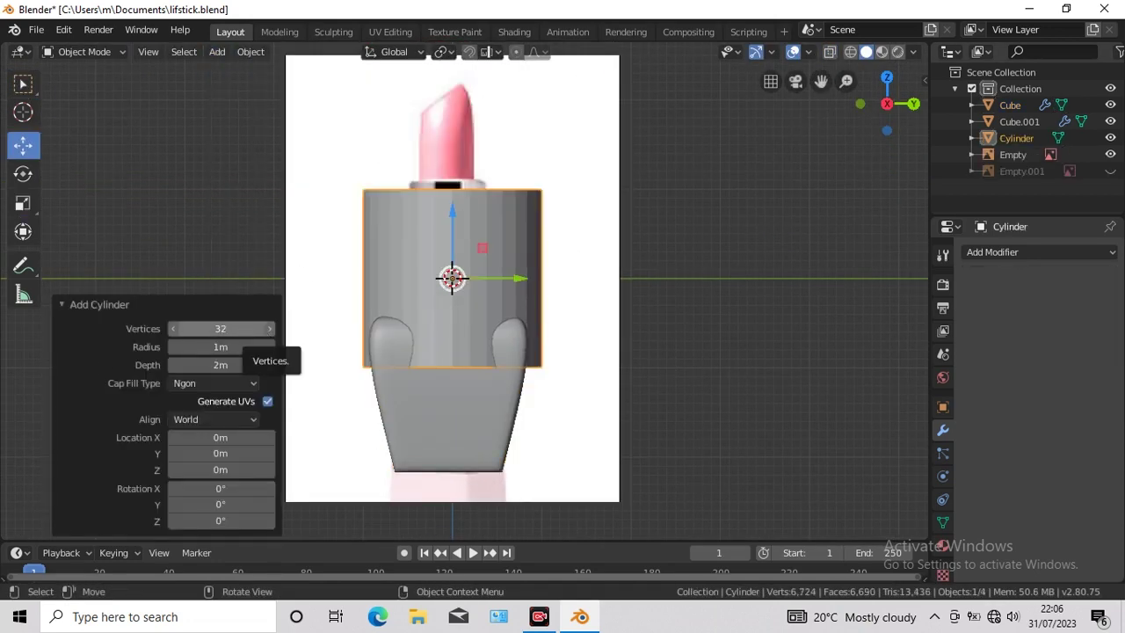
pyautogui.click(221, 328)
pyautogui.write('6')
pyautogui.press('Return')
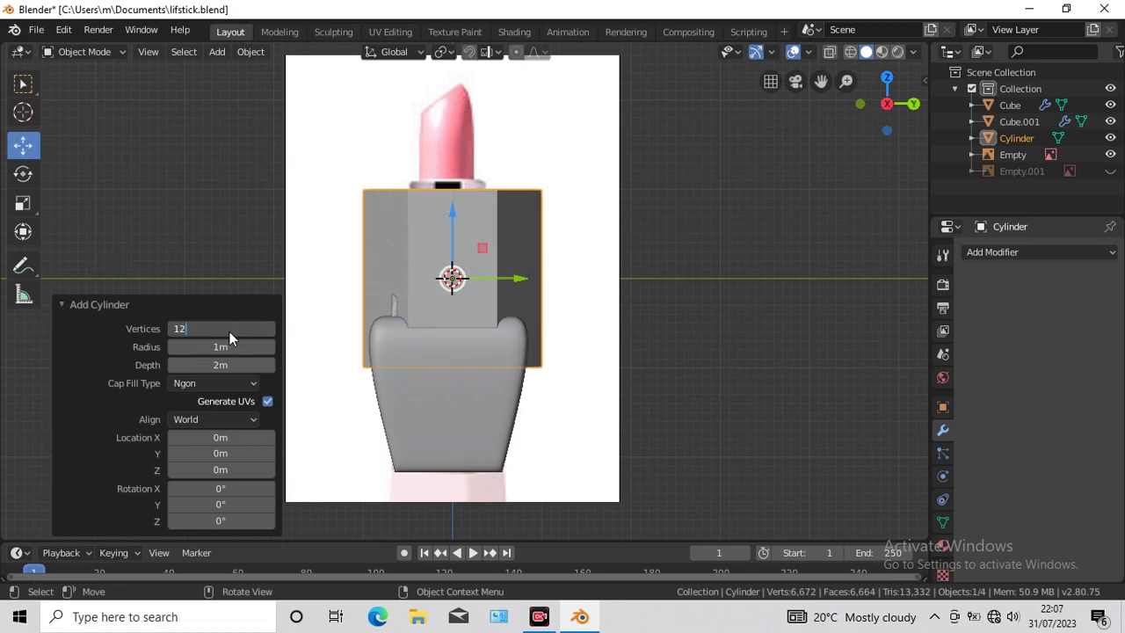
pyautogui.press('Return')
pyautogui.click(63, 304)
# Step: Shrink the cylinder and raise it onto the base, matching the reference image
pyautogui.click(23, 203)
pyautogui.press('s')
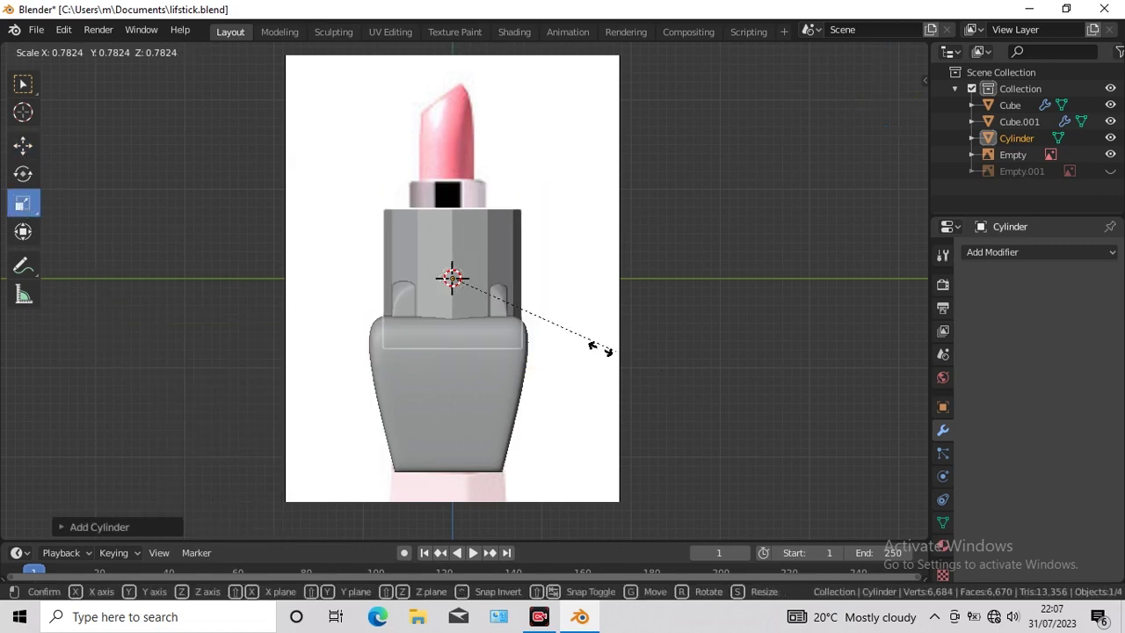
pyautogui.click(542, 326)
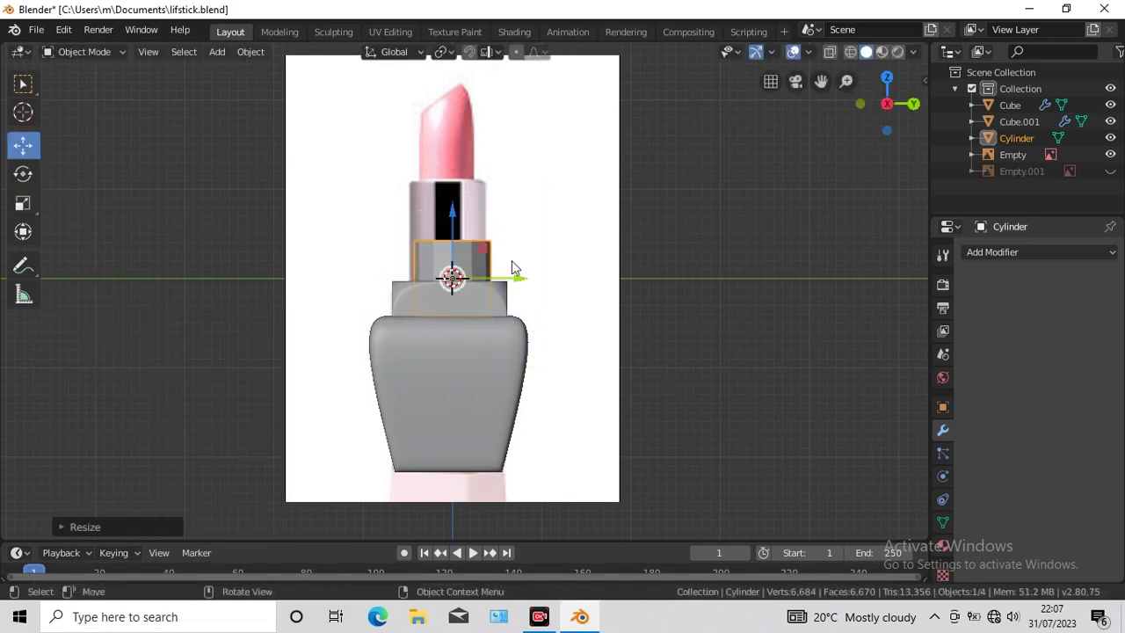
pyautogui.moveTo(518, 278); pyautogui.dragTo(511, 278)
pyautogui.moveTo(569, 236); pyautogui.dragTo(568, 235)
pyautogui.moveTo(446, 189); pyautogui.dragTo(86, 80)
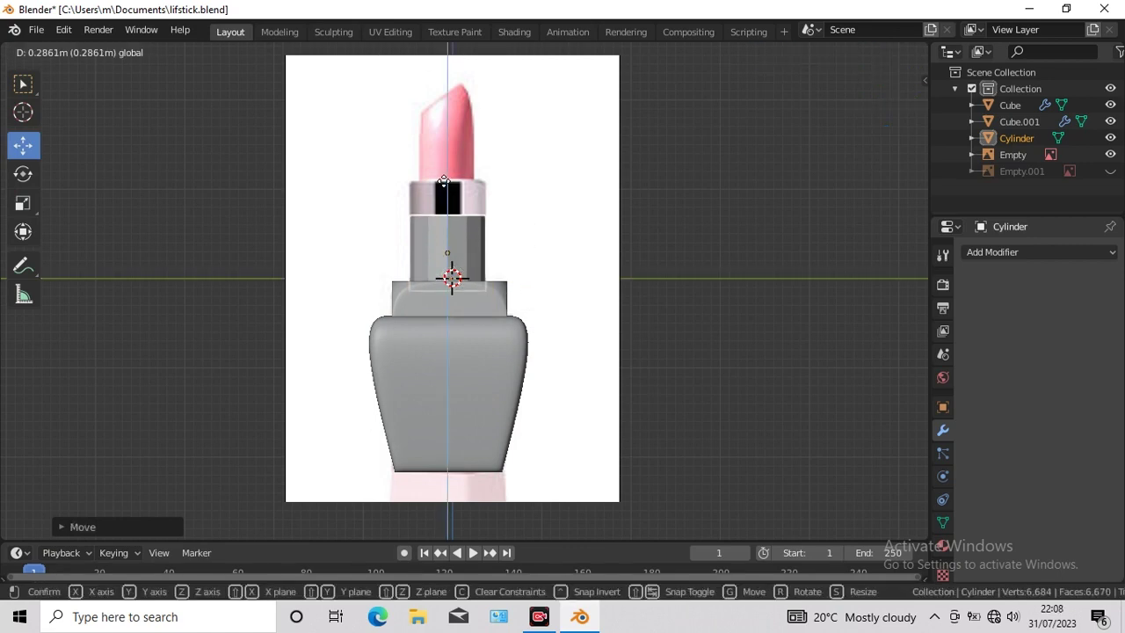
pyautogui.moveTo(522, 225); pyautogui.dragTo(522, 220)
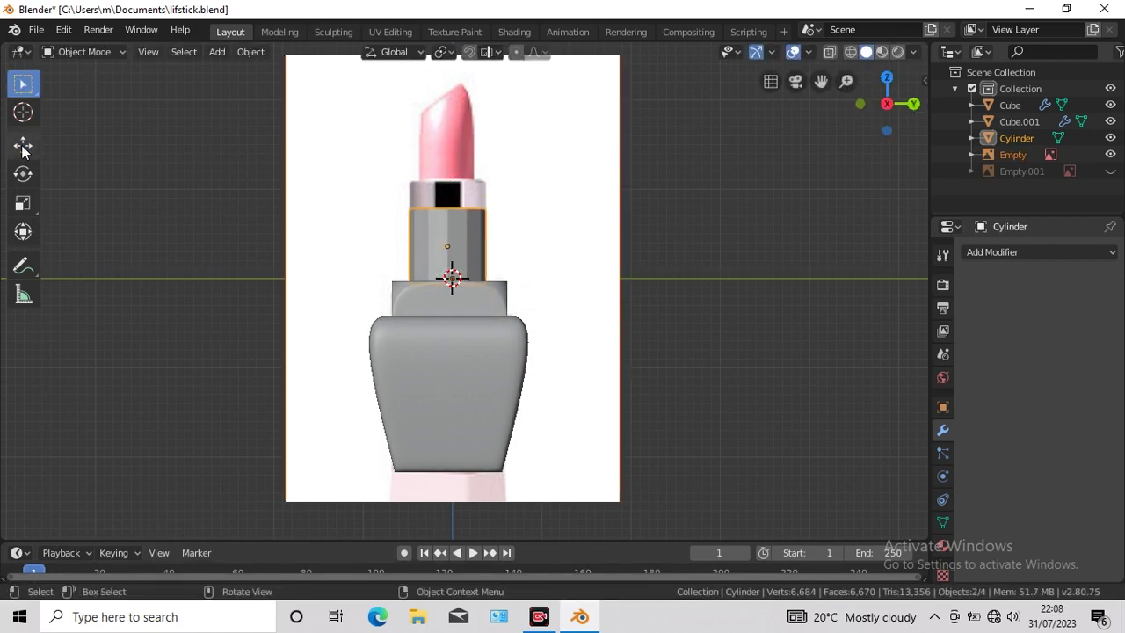
pyautogui.click(22, 144)
pyautogui.moveTo(449, 199); pyautogui.dragTo(443, 193)
pyautogui.press('Tab')
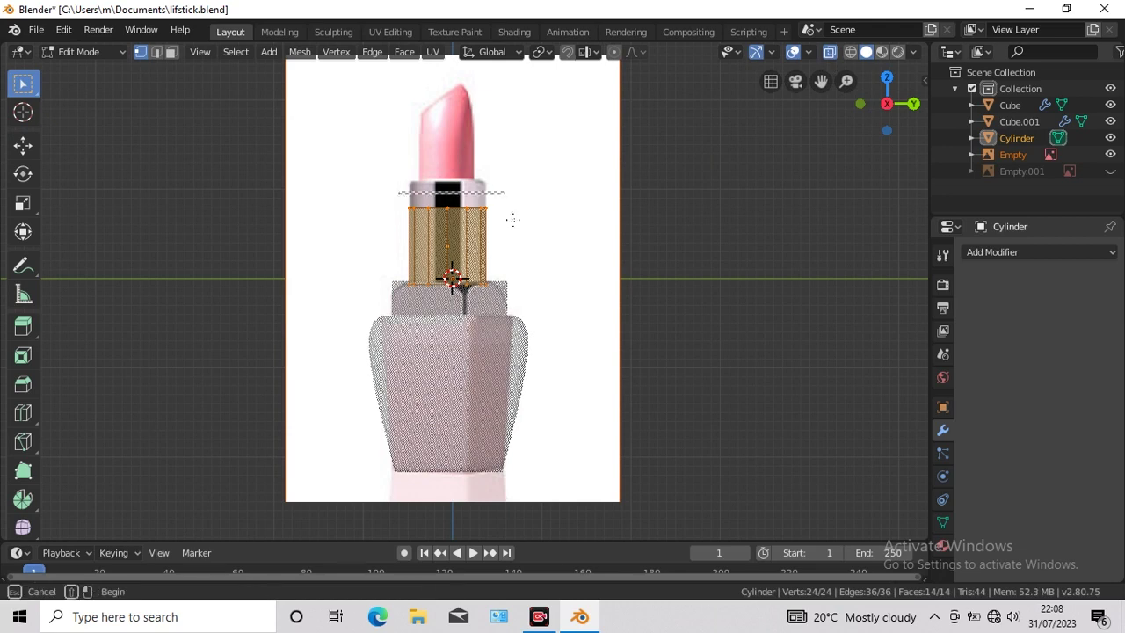
# Step: Raise the cylinder's top ring of vertices up to the lipstick rim
pyautogui.moveTo(513, 219); pyautogui.dragTo(513, 219)
pyautogui.click(22, 144)
pyautogui.moveTo(448, 149); pyautogui.dragTo(446, 116)
pyautogui.hotkey('alt', 'z')
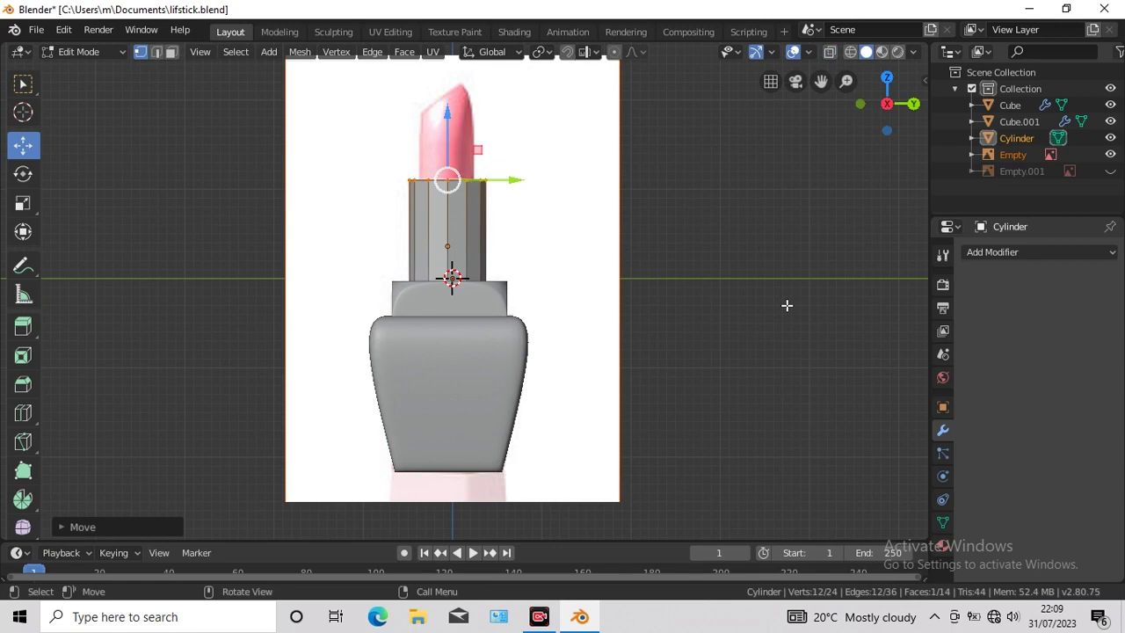
pyautogui.moveTo(786, 304); pyautogui.dragTo(131, 210, button='middle')
pyautogui.press('w')
pyautogui.scroll(2, 693, 106)
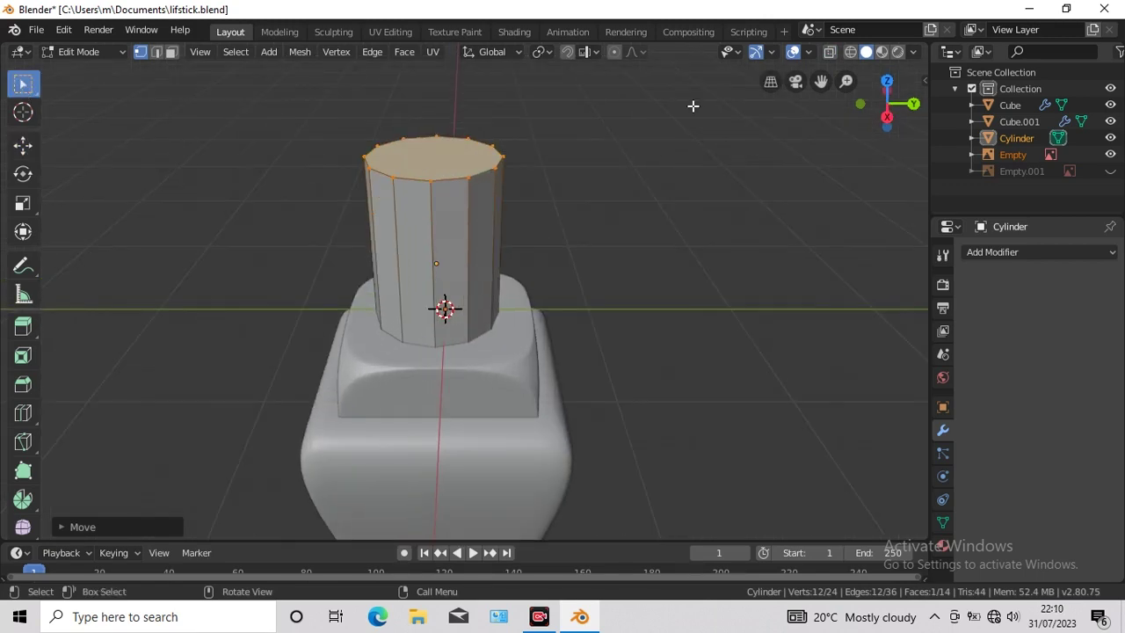
pyautogui.moveTo(820, 81); pyautogui.dragTo(587, 176)
# Step: Inset the tube's top face twice and raise the inner face to the bullet base
pyautogui.click(400, 54)
pyautogui.click(419, 129)
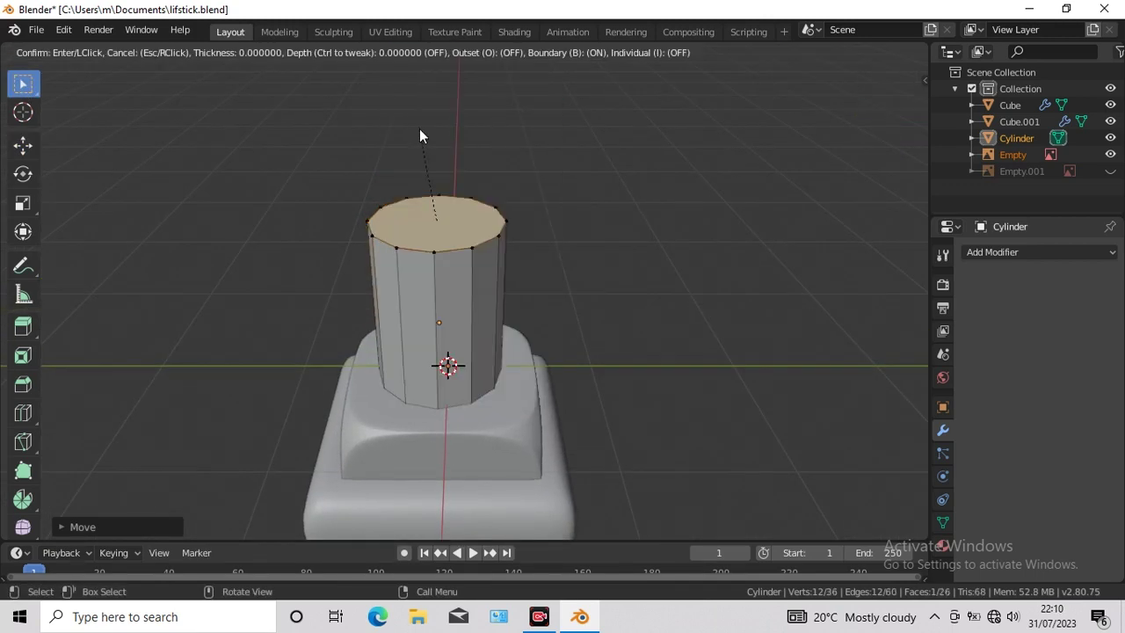
pyautogui.click(421, 139)
pyautogui.click(402, 53)
pyautogui.click(422, 128)
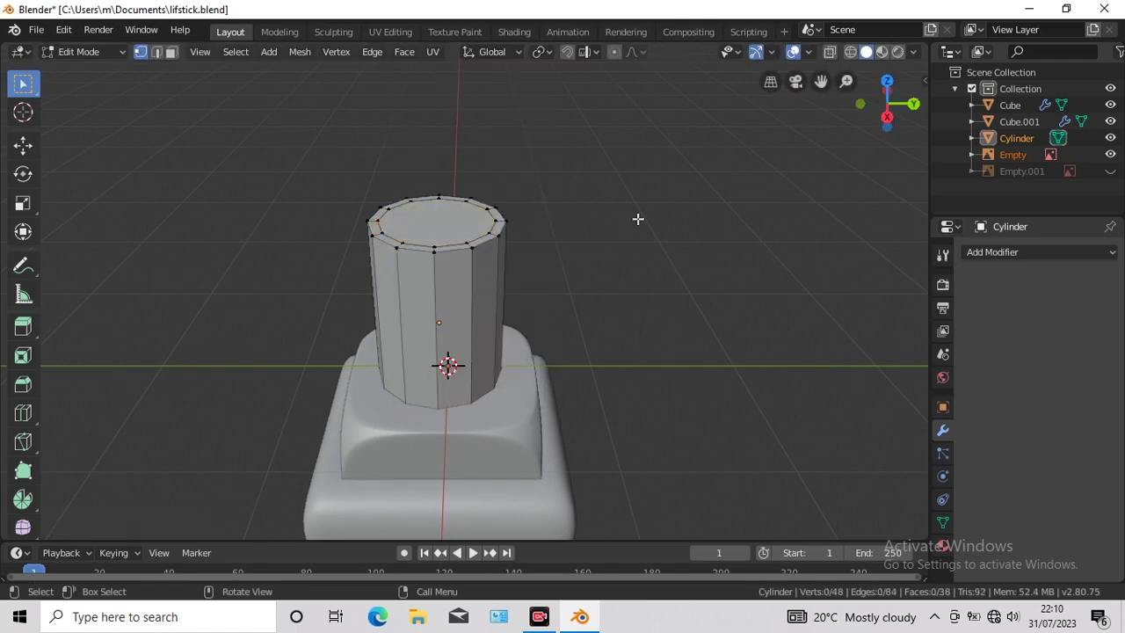
pyautogui.click(638, 219)
pyautogui.press('KP_1')
pyautogui.click(23, 145)
pyautogui.moveTo(439, 173); pyautogui.dragTo(445, 154)
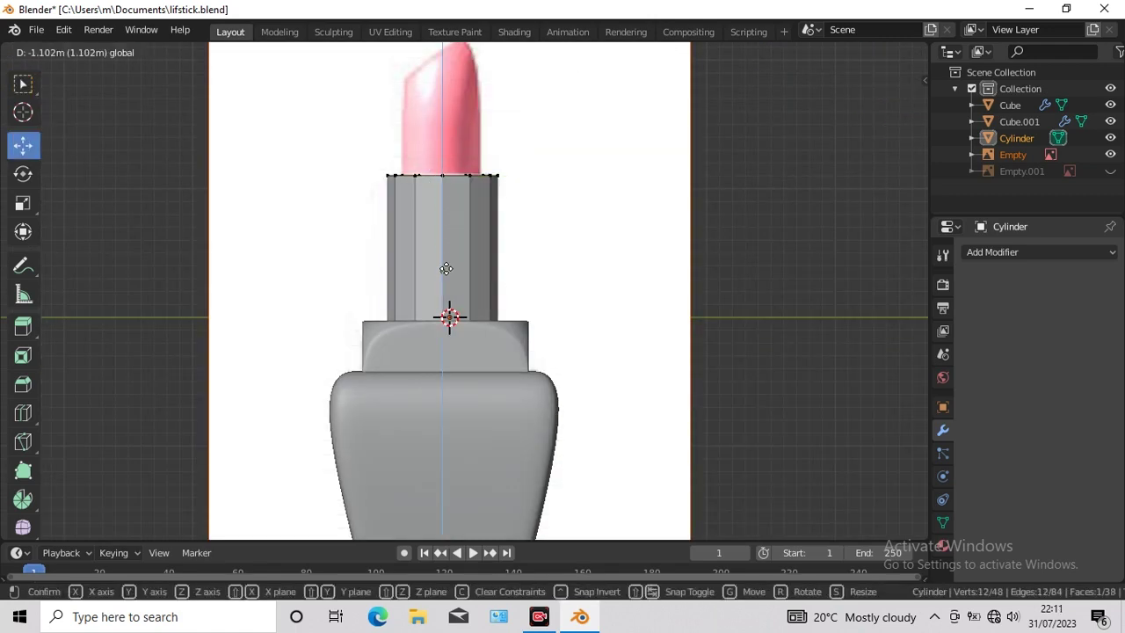
pyautogui.moveTo(445, 268); pyautogui.dragTo(444, 264)
# Step: Inset the top face again into a narrower bullet section and lift it vertically
pyautogui.moveTo(444, 263); pyautogui.dragTo(686, 291, button='middle')
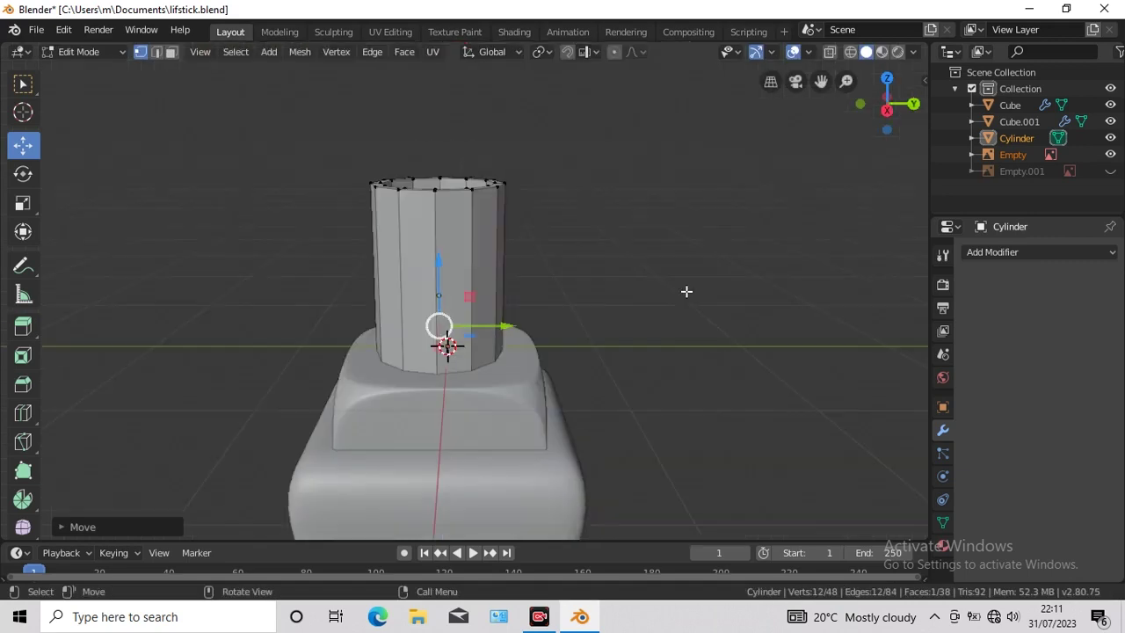
pyautogui.press('KP_7')
pyautogui.click(404, 52)
pyautogui.click(423, 131)
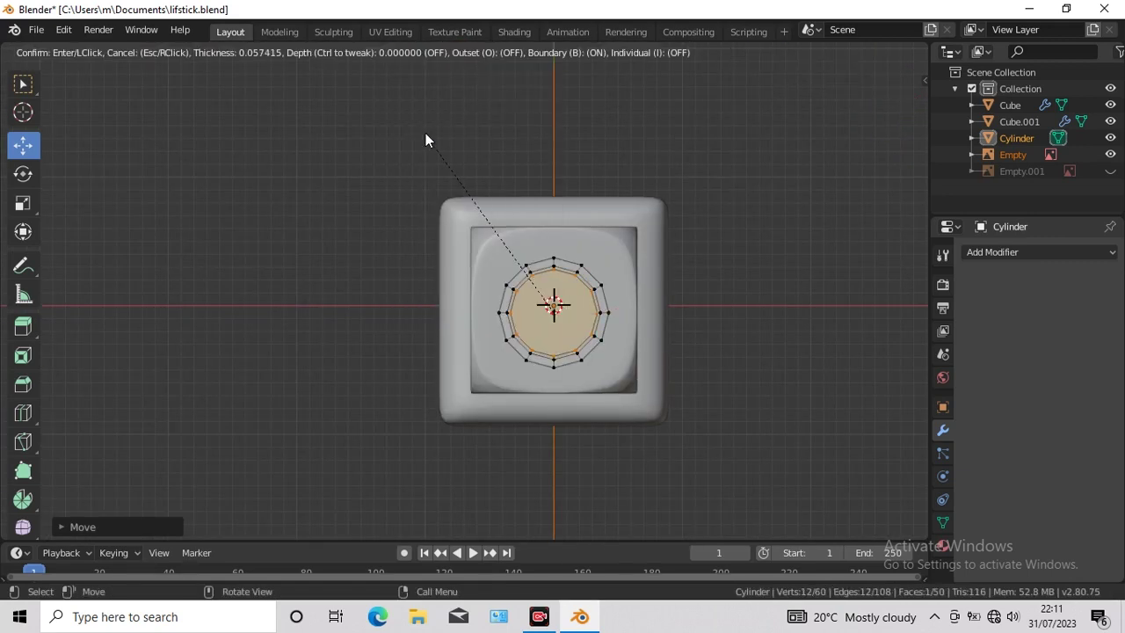
pyautogui.click(425, 139)
pyautogui.press('KP_1')
pyautogui.moveTo(425, 140); pyautogui.dragTo(403, 51, button='middle')
pyautogui.click(403, 50)
pyautogui.press('Escape')
pyautogui.press('g')
pyautogui.press('z')
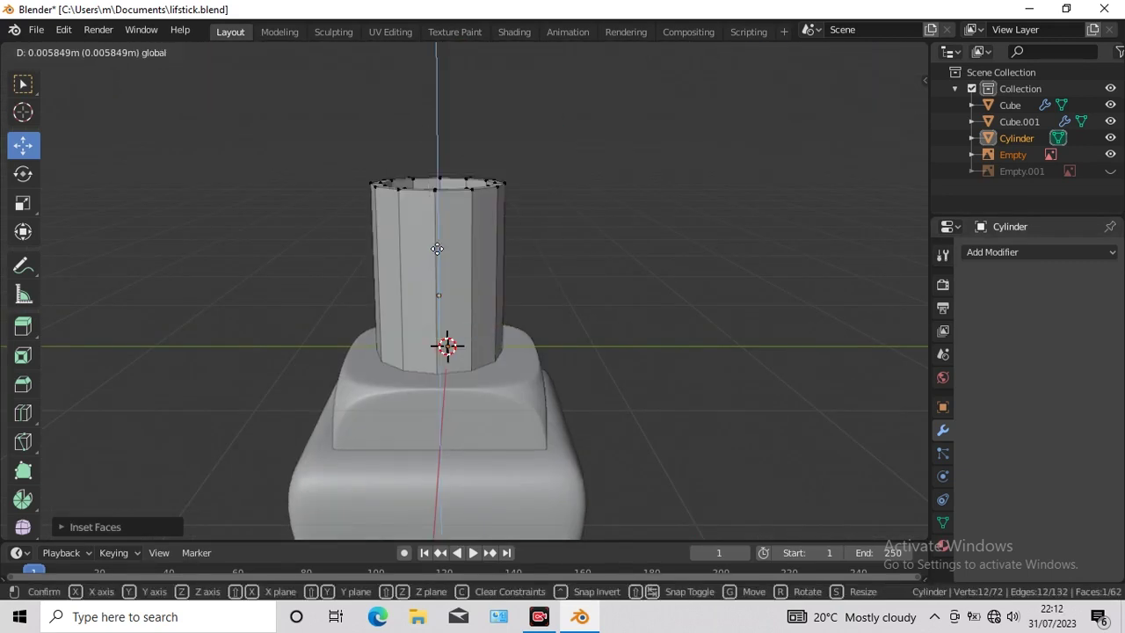
pyautogui.click(800, 339)
# Step: Raise the top face to the bullet tip and select its two top-left vertices in X-ray
pyautogui.press('KP_1')
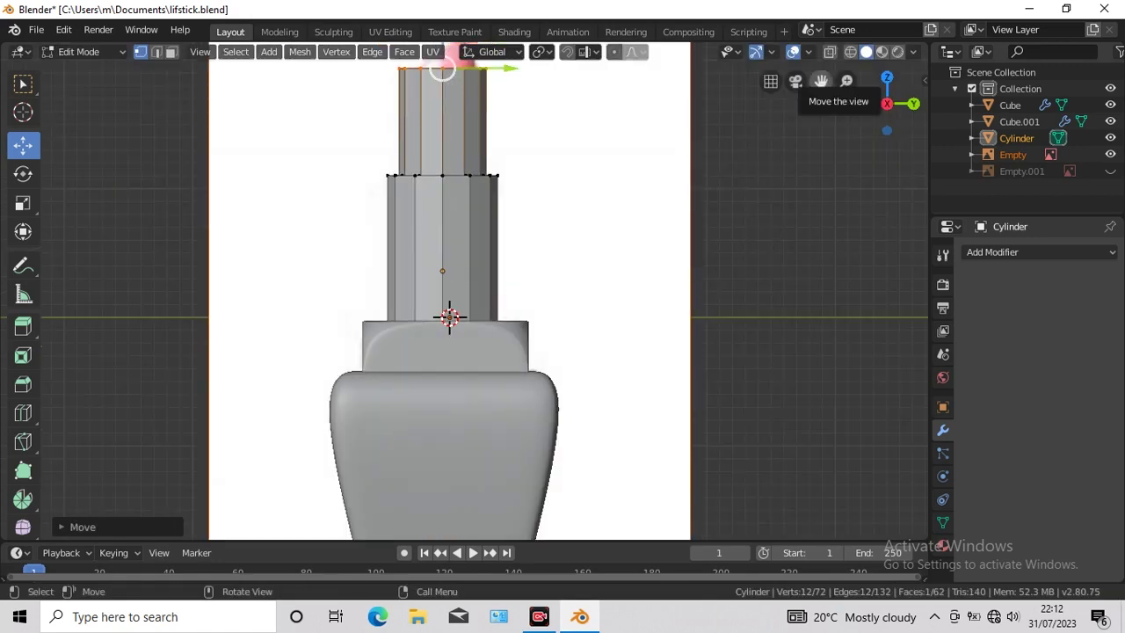
pyautogui.keyDown('shift'); pyautogui.moveTo(441, 70); pyautogui.dragTo(442, 145, button='middle'); pyautogui.keyUp('shift')
pyautogui.press('g')
pyautogui.press('z')
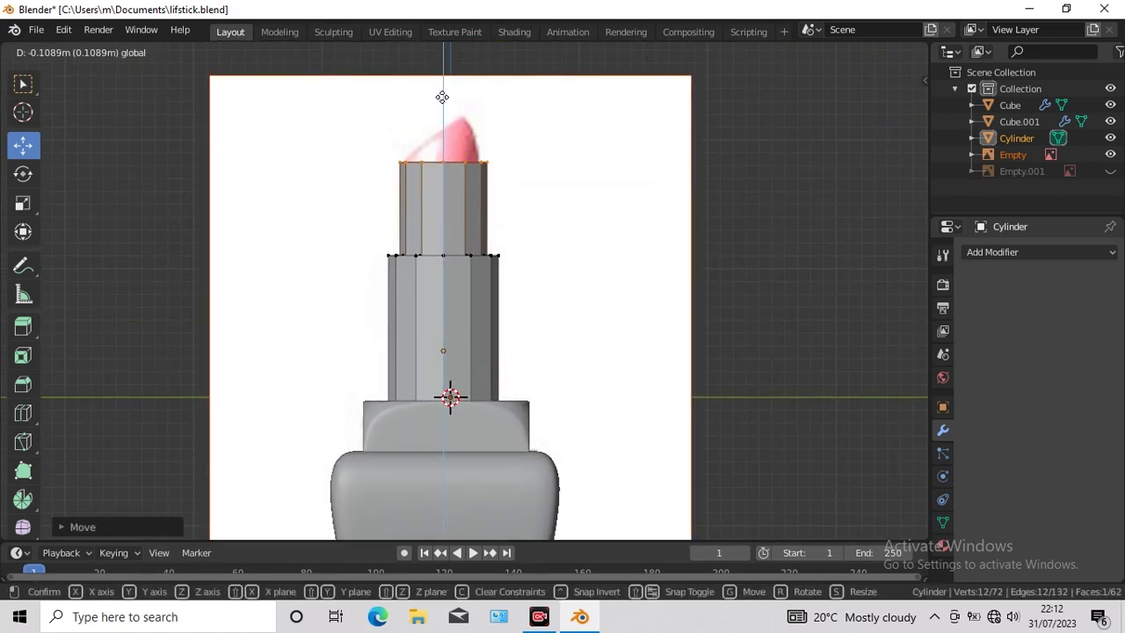
pyautogui.click(442, 97)
pyautogui.click(828, 51)
pyautogui.moveTo(413, 176); pyautogui.dragTo(420, 97)
# Step: Raise and slightly shrink the tip vertices to slant the bullet tip like the reference
pyautogui.hotkey('shift', 'space')
pyautogui.press('g')
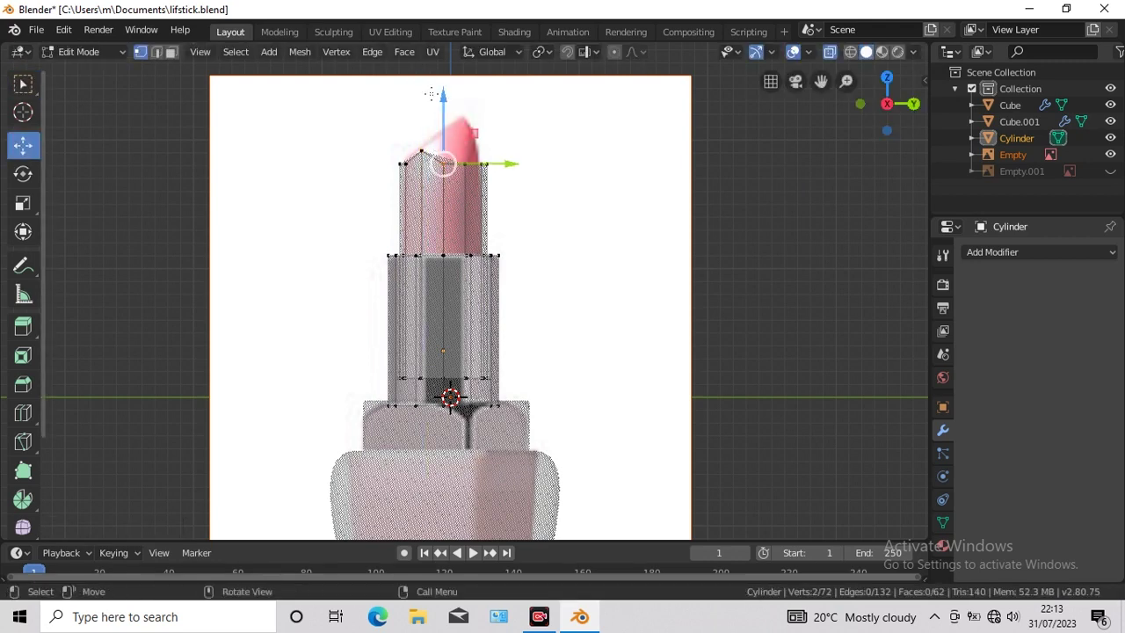
pyautogui.moveTo(441, 154); pyautogui.dragTo(440, 72)
pyautogui.click(600, 30)
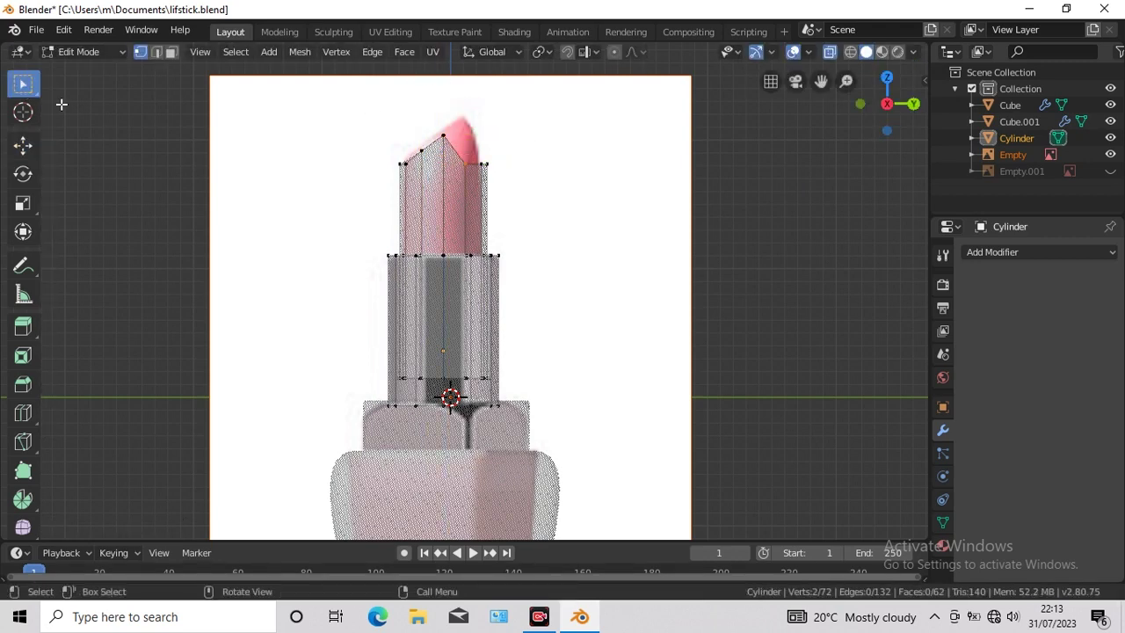
pyautogui.click(23, 143)
pyautogui.moveTo(464, 140); pyautogui.dragTo(456, 60)
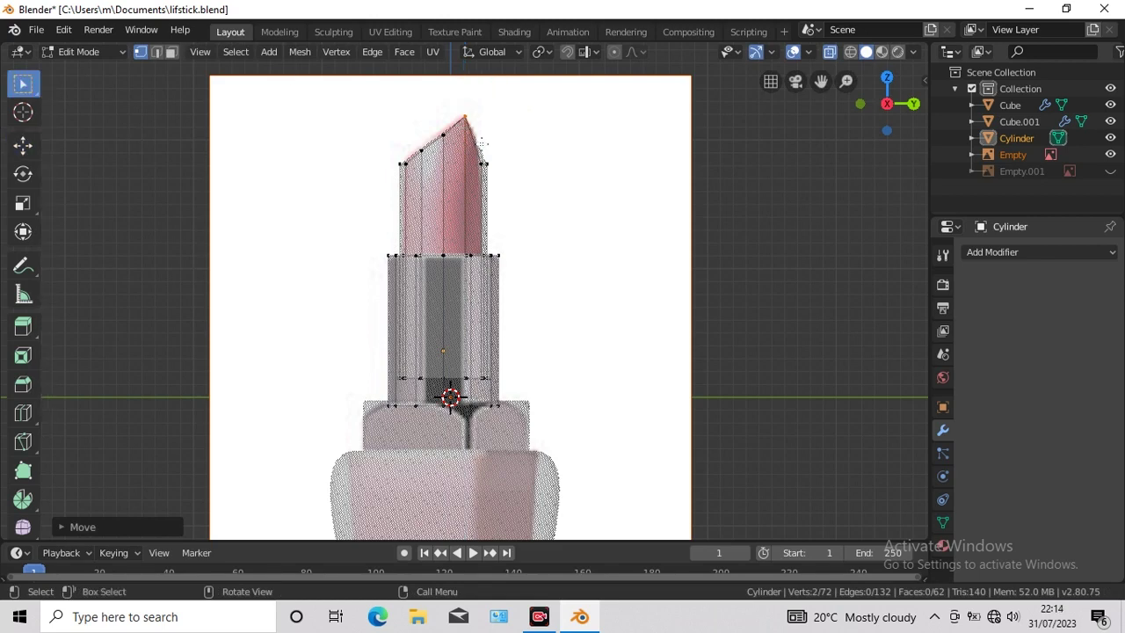
pyautogui.keyDown('shift'); pyautogui.click(484, 143); pyautogui.keyUp('shift')
pyautogui.moveTo(477, 106); pyautogui.dragTo(473, 51)
pyautogui.moveTo(466, 533); pyautogui.dragTo(466, 532)
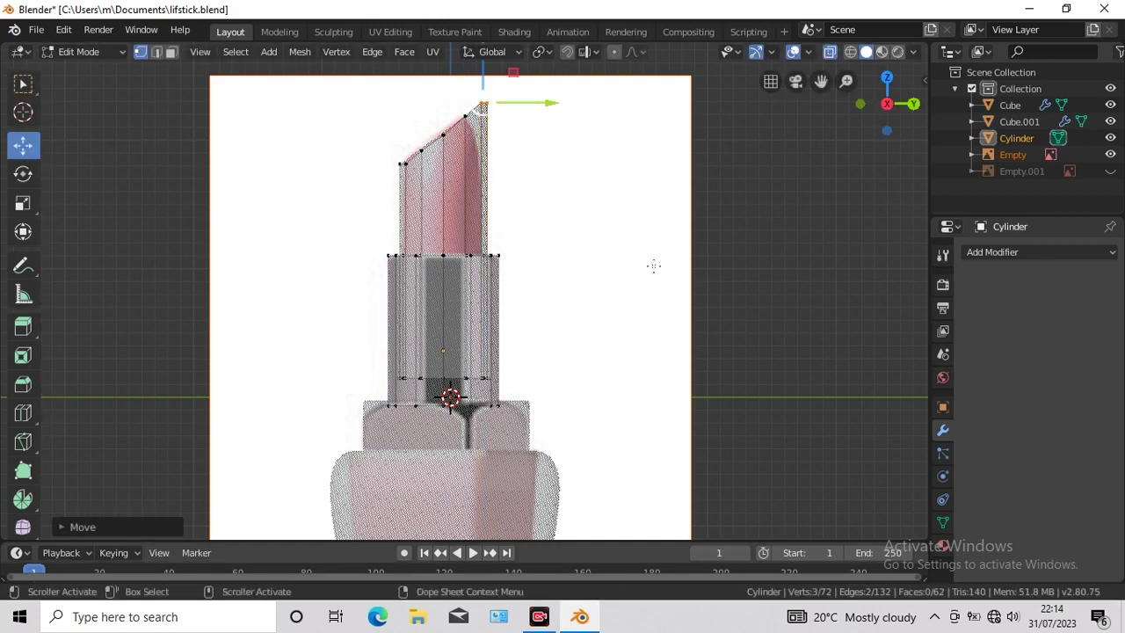
pyautogui.hotkey('shift', 'space')
pyautogui.press('s')
pyautogui.press('s')
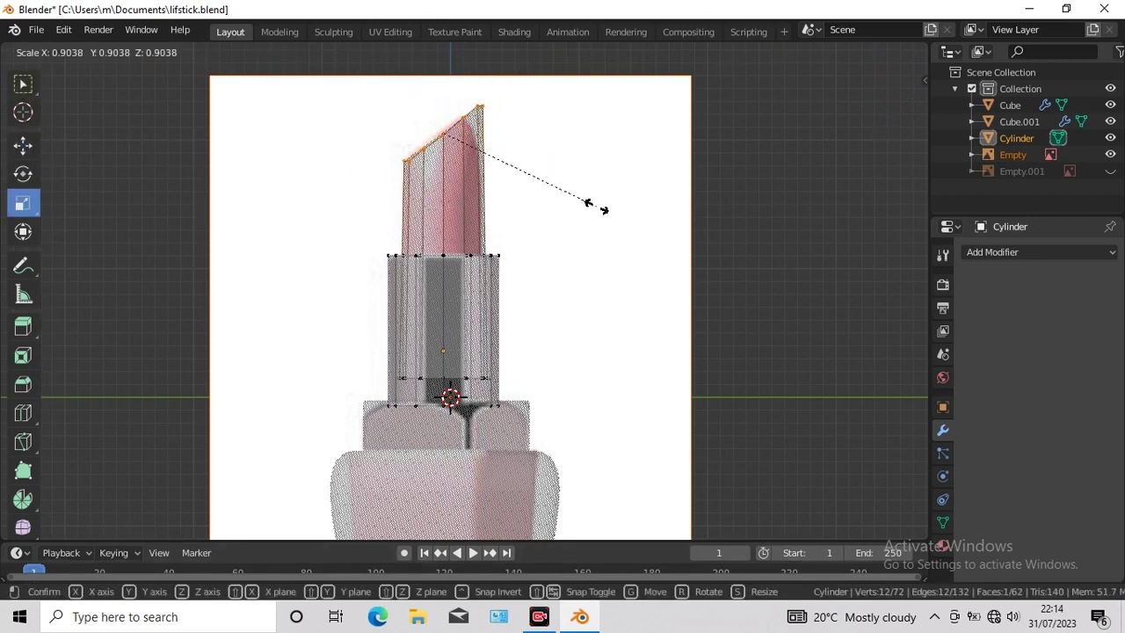
pyautogui.click(592, 203)
# Step: Smooth the mesh with a Subdivision Surface and cut an edge loop near the tube top
pyautogui.press('w')
pyautogui.hotkey('alt', 'z')
pyautogui.click(1033, 255)
pyautogui.click(791, 518)
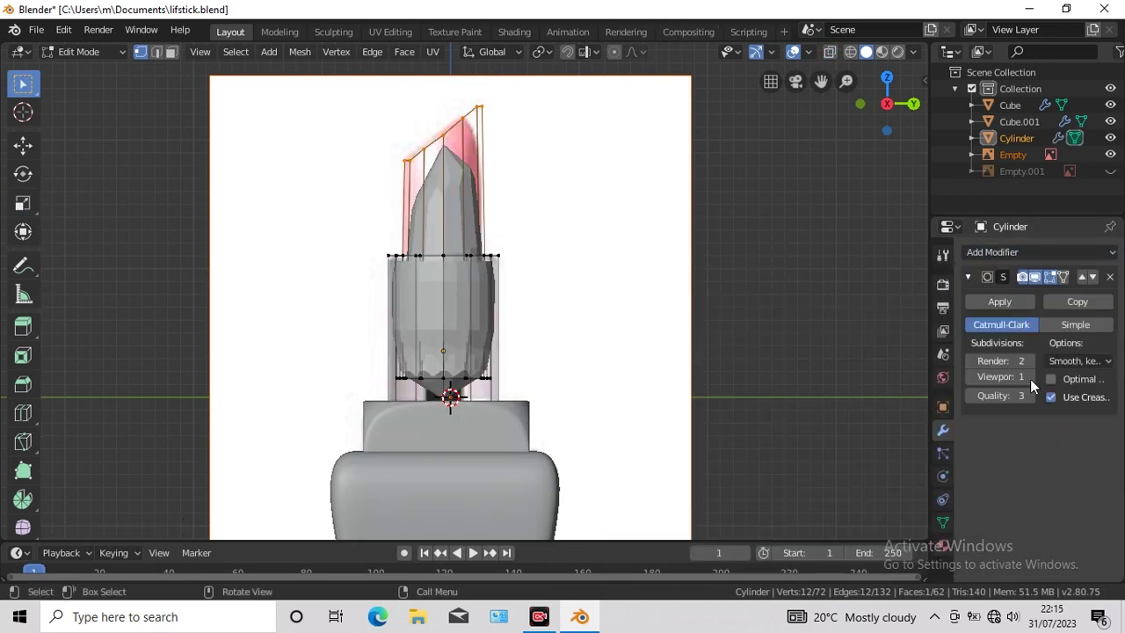
pyautogui.click(1029, 378)
pyautogui.hotkey('ctrl', 'r')
pyautogui.moveTo(469, 332); pyautogui.dragTo(469, 294)
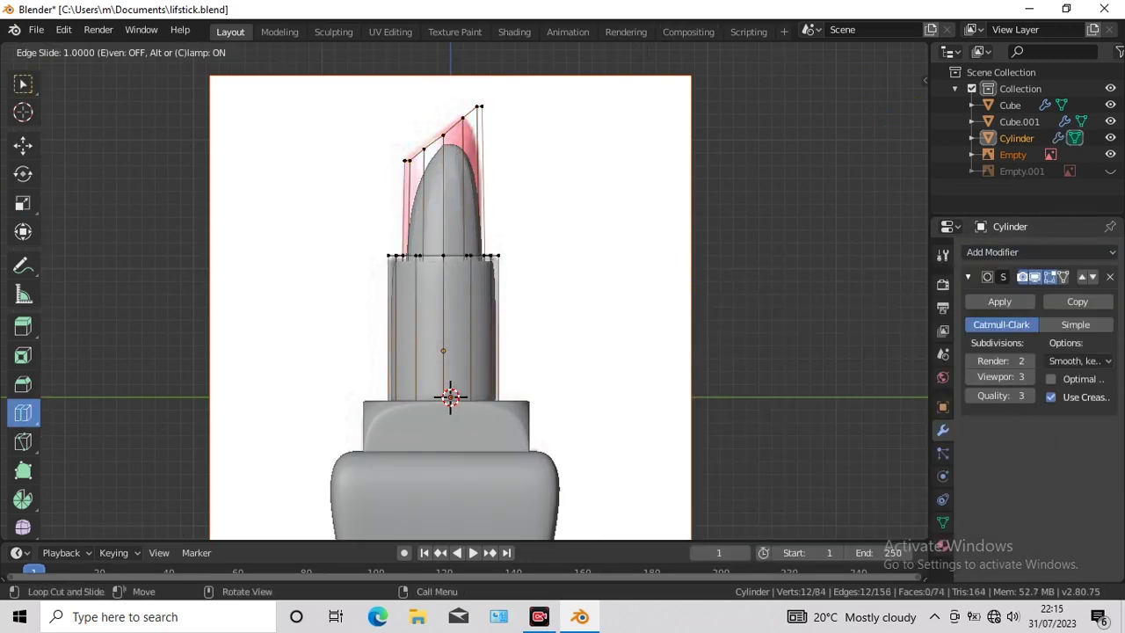
# Step: Add supporting edge loops around the tube rim band, sliding them toward the edges
pyautogui.click(466, 272)
pyautogui.moveTo(465, 273)
pyautogui.mouseDown(button='middle')
pyautogui.moveTo(775, 336)
pyautogui.moveTo(695, 384)
pyautogui.mouseUp(button='middle')
pyautogui.scroll(3, 695, 384)
pyautogui.scroll(1, 713, 376)
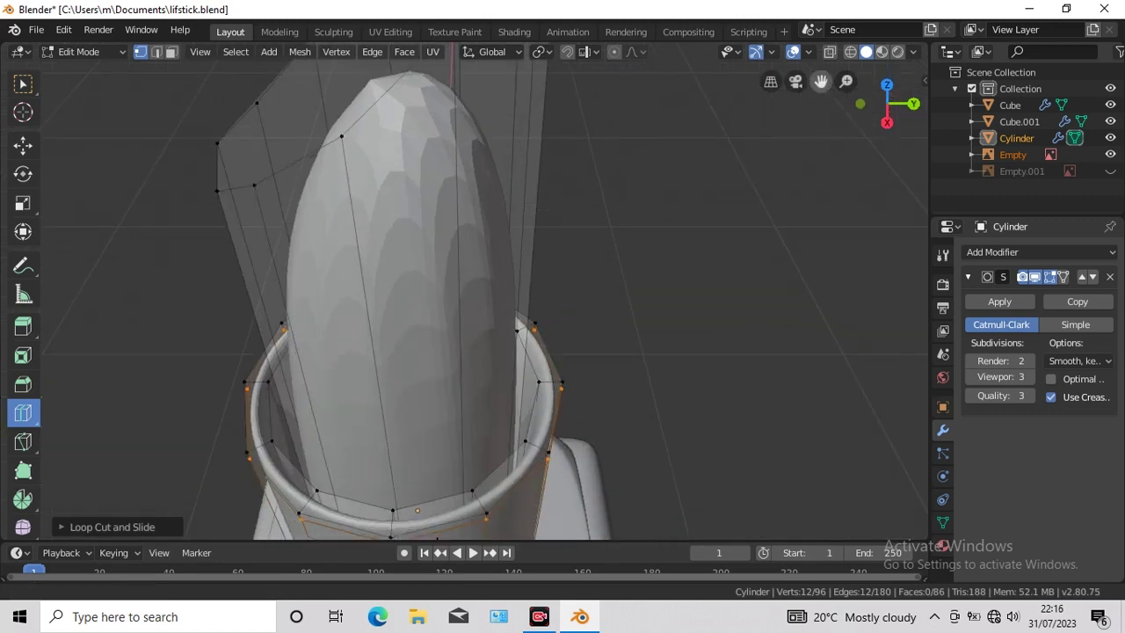
pyautogui.moveTo(474, 369); pyautogui.dragTo(474, 435, button='middle')
pyautogui.moveTo(472, 439); pyautogui.dragTo(484, 435)
pyautogui.moveTo(389, 399); pyautogui.dragTo(419, 175)
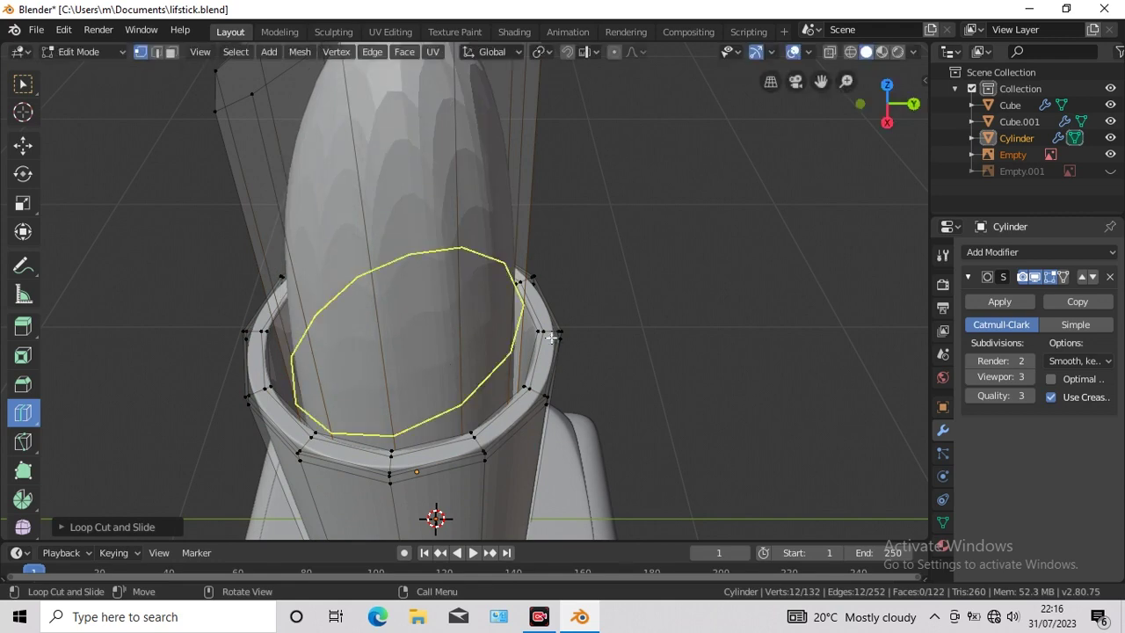
pyautogui.moveTo(631, 321); pyautogui.dragTo(642, 395, button='middle')
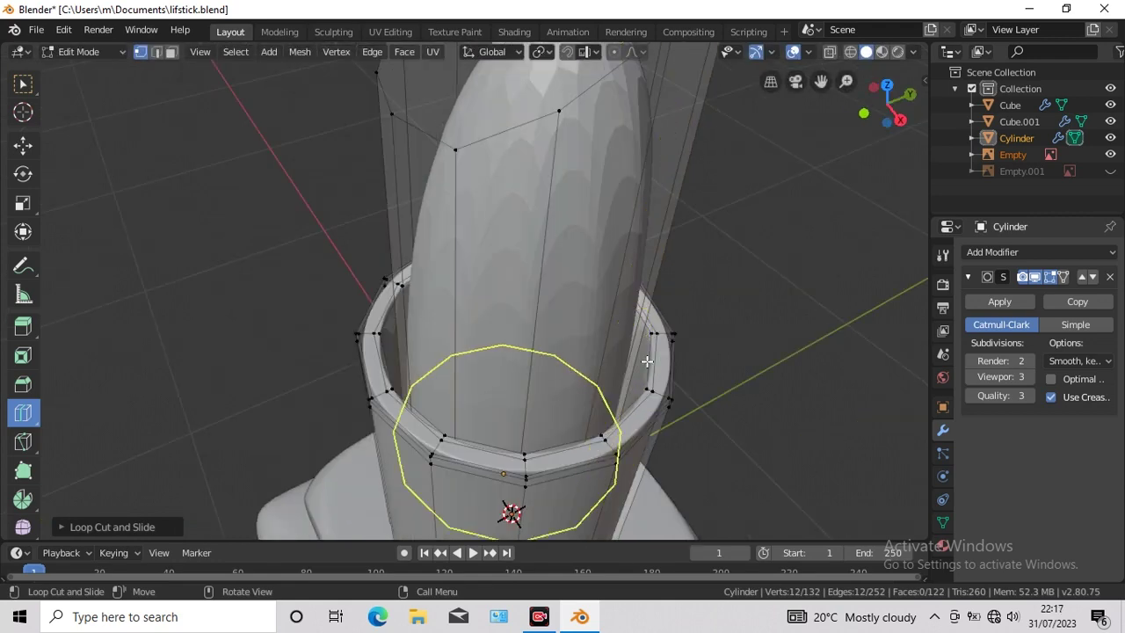
pyautogui.moveTo(642, 395); pyautogui.dragTo(651, 307)
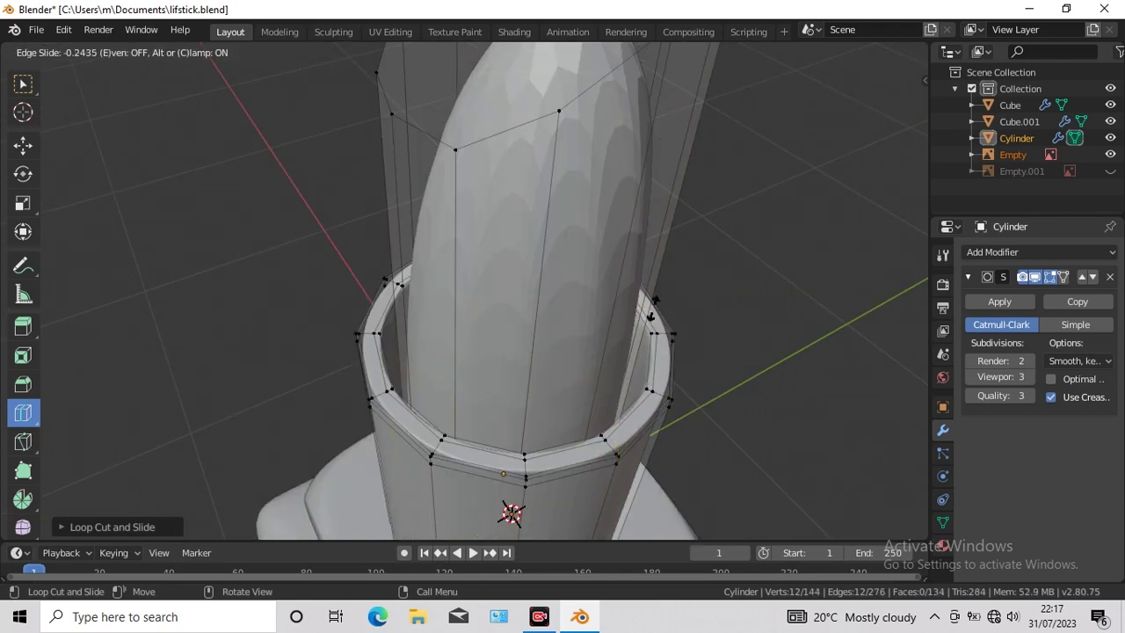
pyautogui.click(657, 227)
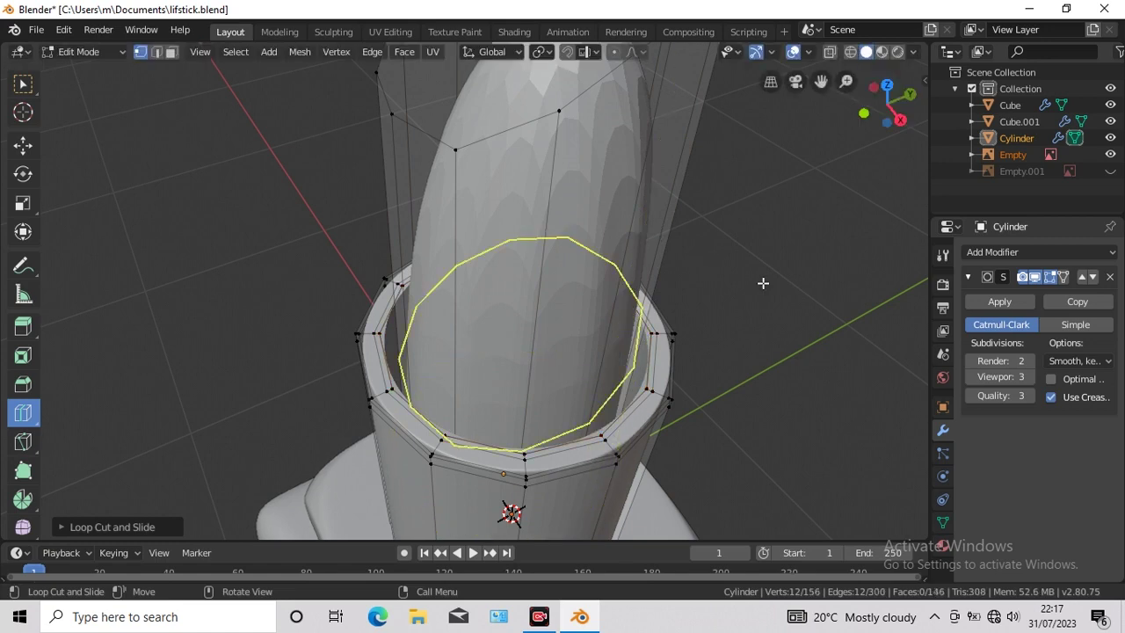
pyautogui.press('KP_1')
# Step: Cut edge loops along the bullet near its slanted tip
pyautogui.moveTo(419, 319); pyautogui.dragTo(410, 50)
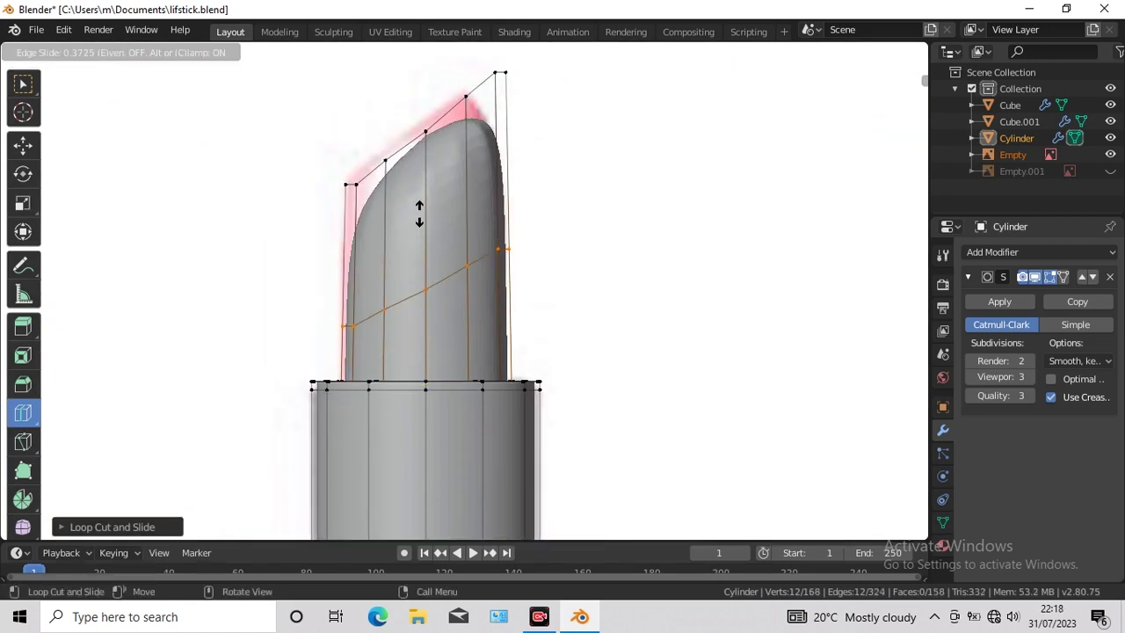
pyautogui.moveTo(742, 278); pyautogui.dragTo(795, 254, button='middle')
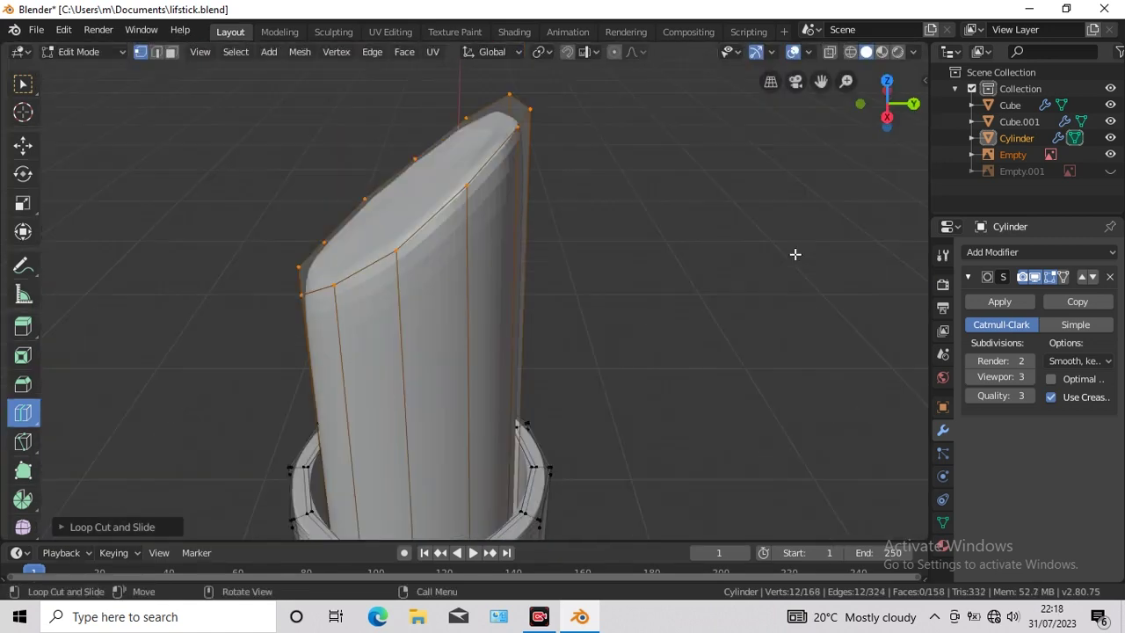
pyautogui.click(157, 53)
pyautogui.click(412, 193)
pyautogui.click(23, 84)
# Step: Save the lipstick file and undo the extra edge loop
pyautogui.click(36, 30)
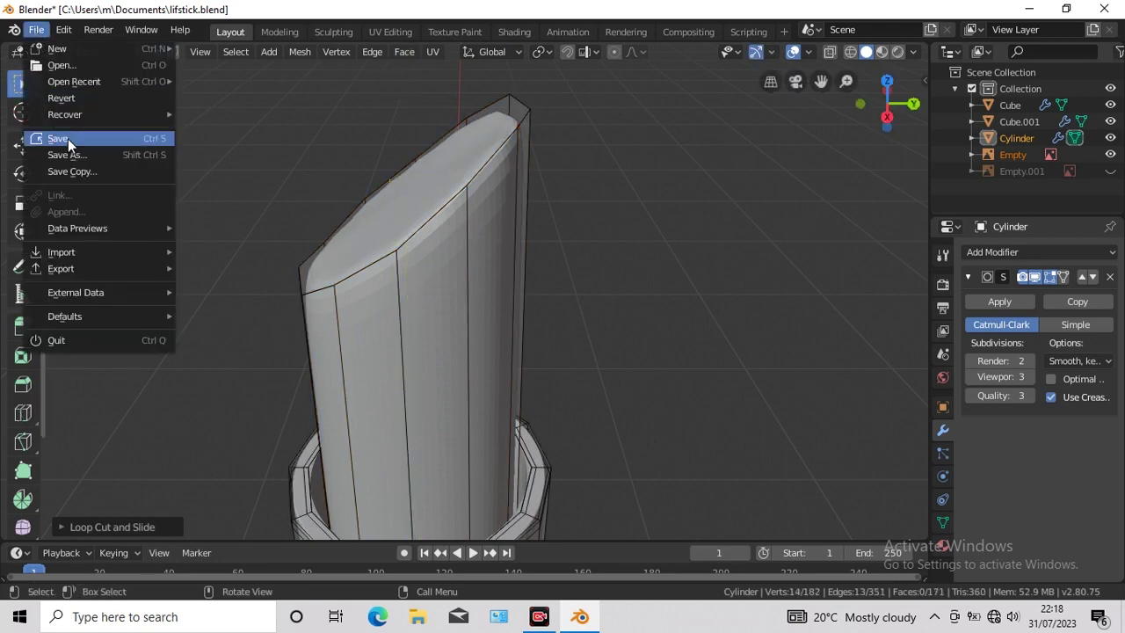
pyautogui.click(67, 139)
pyautogui.hotkey('ctrl', 'z')
# Step: Inset the bullet's slanted top face and shrink the inset face
pyautogui.click(414, 200)
pyautogui.hotkey('ctrl', 'f')
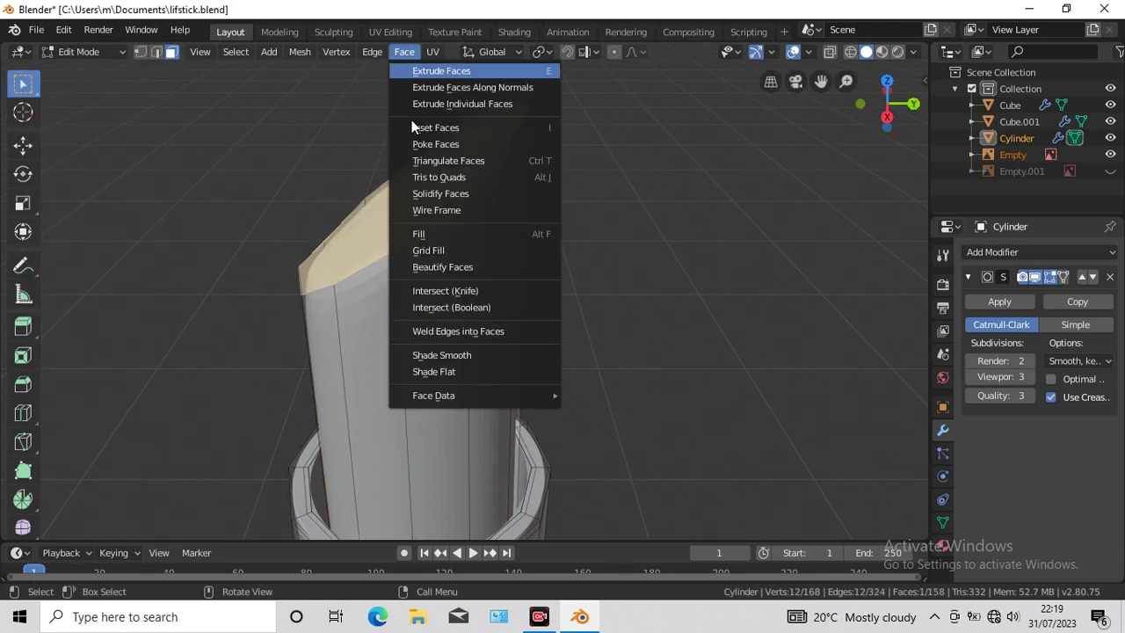
pyautogui.click(410, 121)
pyautogui.click(615, 155)
pyautogui.press('s')
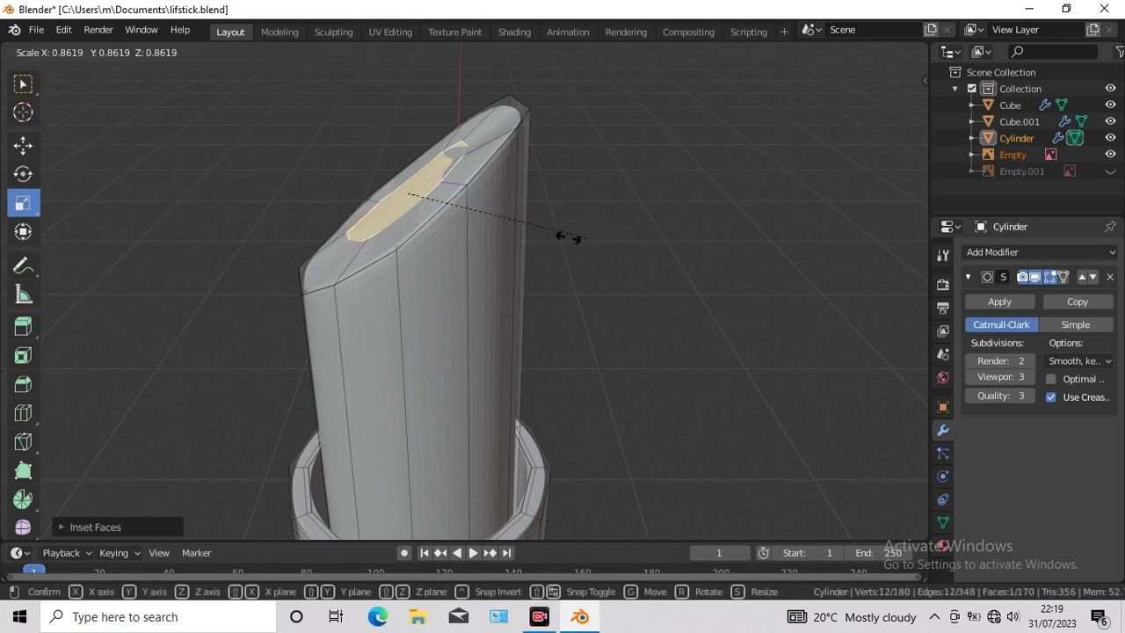
pyautogui.click(565, 238)
pyautogui.keyDown('shift'); pyautogui.scroll(3, 161, 214); pyautogui.keyUp('shift')
# Step: Raise the inset face about 0.073 m and view the whole lipstick through the camera in Object Mode
pyautogui.hotkey('shift', 'space')
pyautogui.press('g')
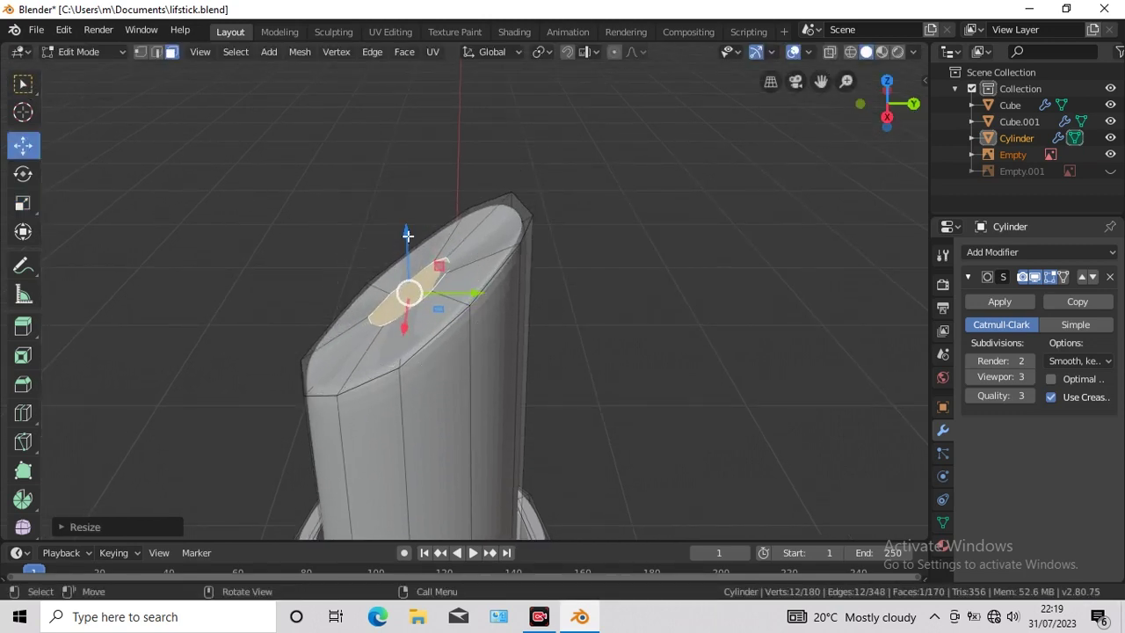
pyautogui.moveTo(406, 233); pyautogui.dragTo(392, 125)
pyautogui.moveTo(471, 185); pyautogui.dragTo(512, 131)
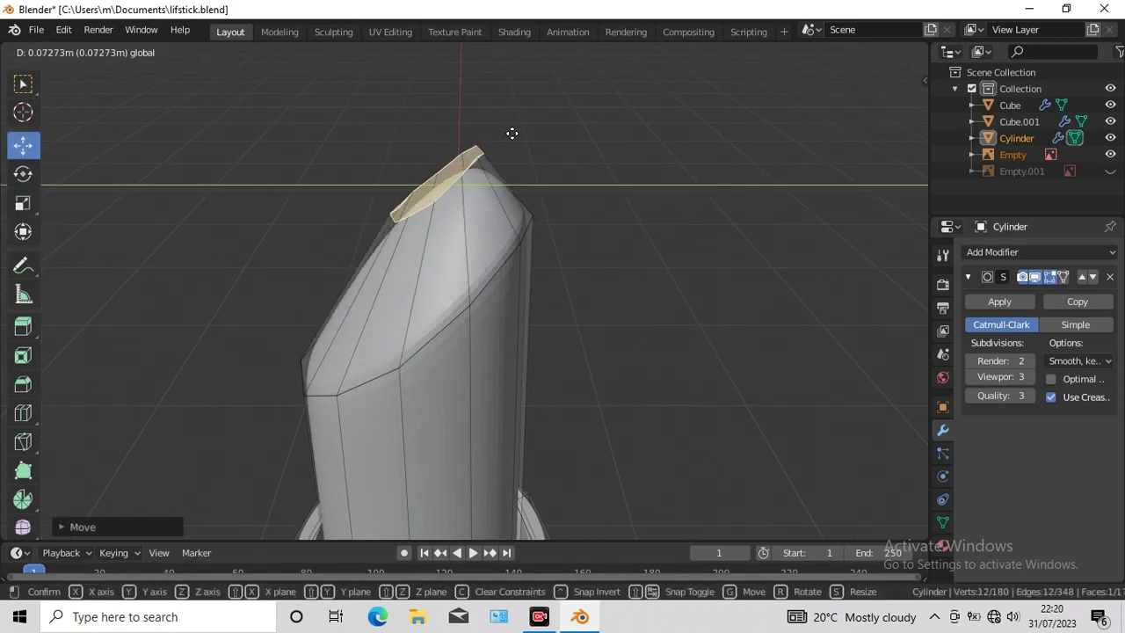
pyautogui.moveTo(446, 146); pyautogui.dragTo(510, 165)
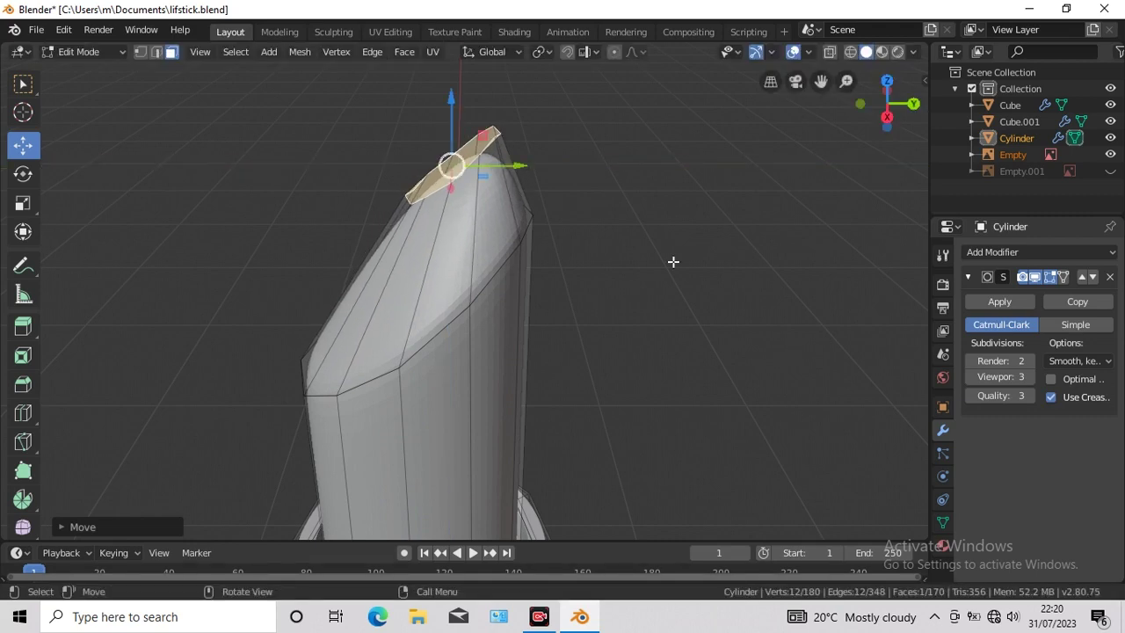
pyautogui.press('Tab')
pyautogui.press('KP_0')
# Step: Hide the white reference image in the Outliner
pyautogui.scroll(-3, 701, 371)
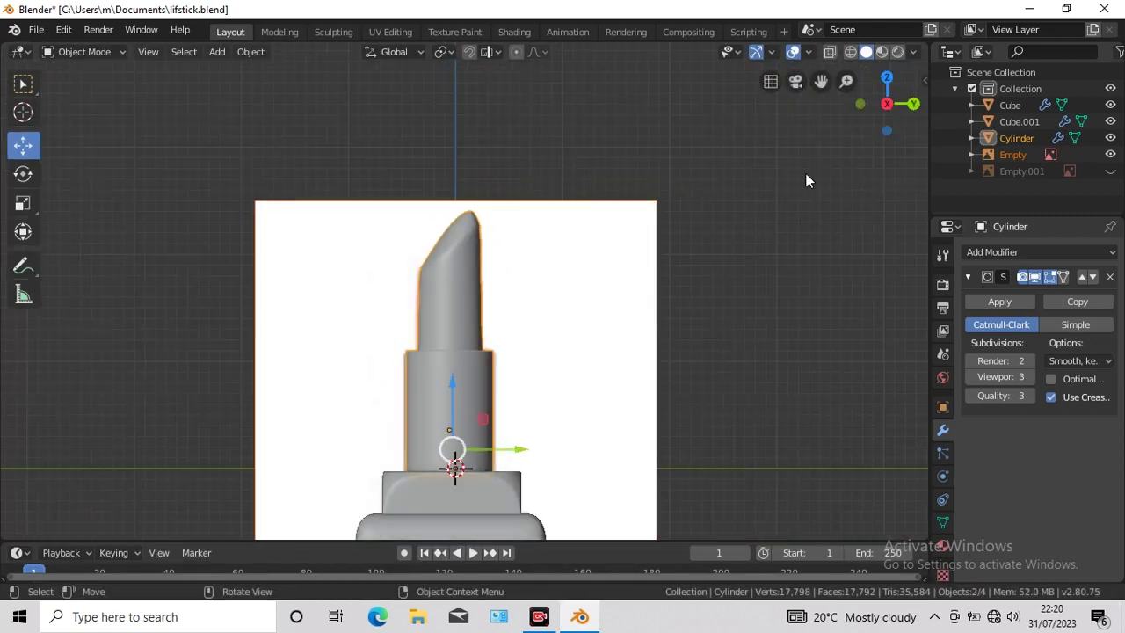
pyautogui.scroll(-2, 627, 289)
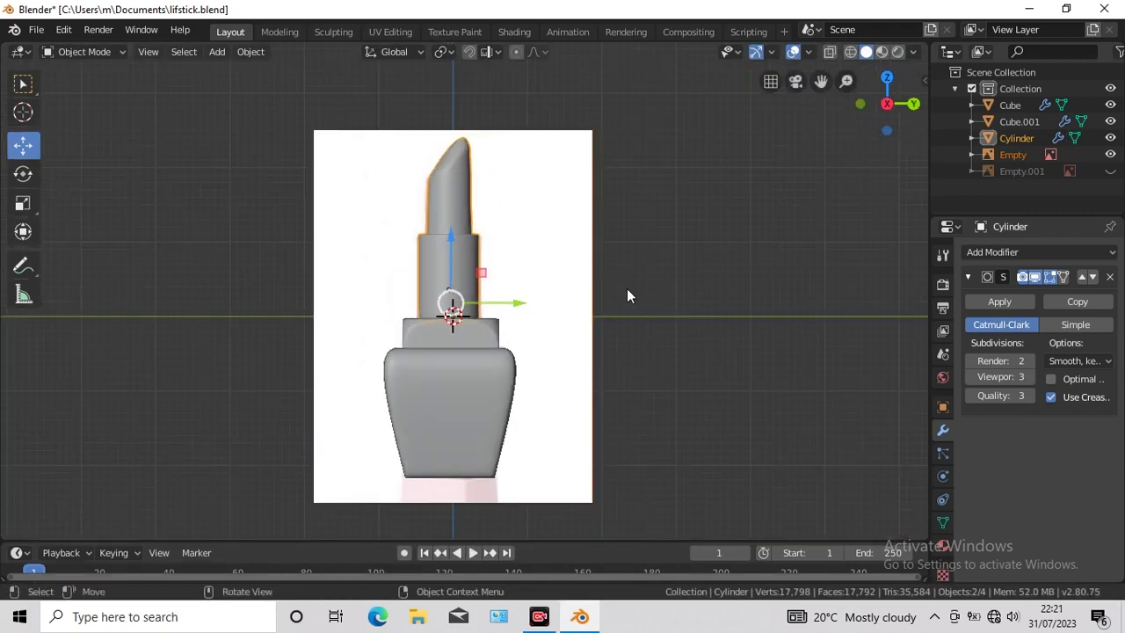
pyautogui.click(1109, 155)
pyautogui.press('w')
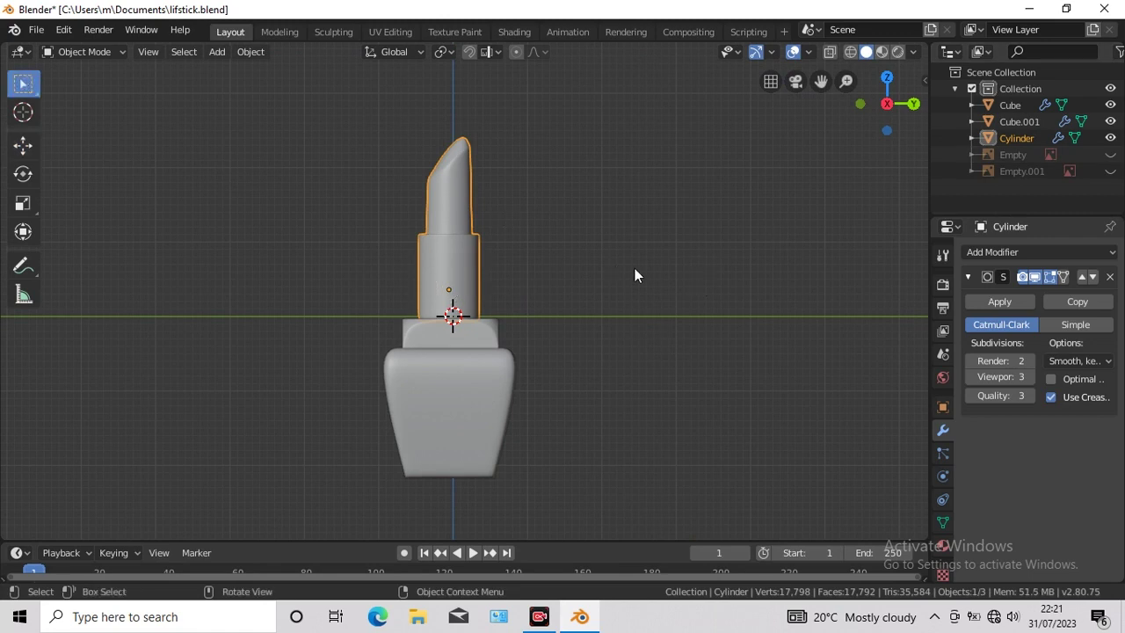
pyautogui.moveTo(698, 340); pyautogui.dragTo(649, 384, button='middle')
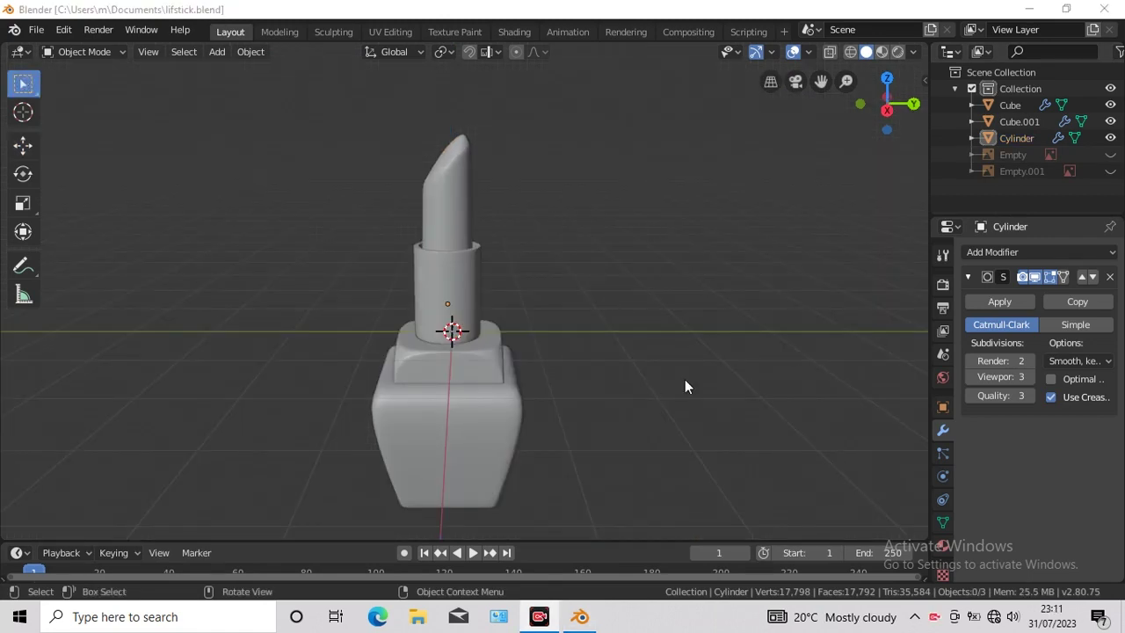
# Step: Add a new cube and scale it narrower over the lipstick base
pyautogui.press('KP_3')
pyautogui.click(216, 51)
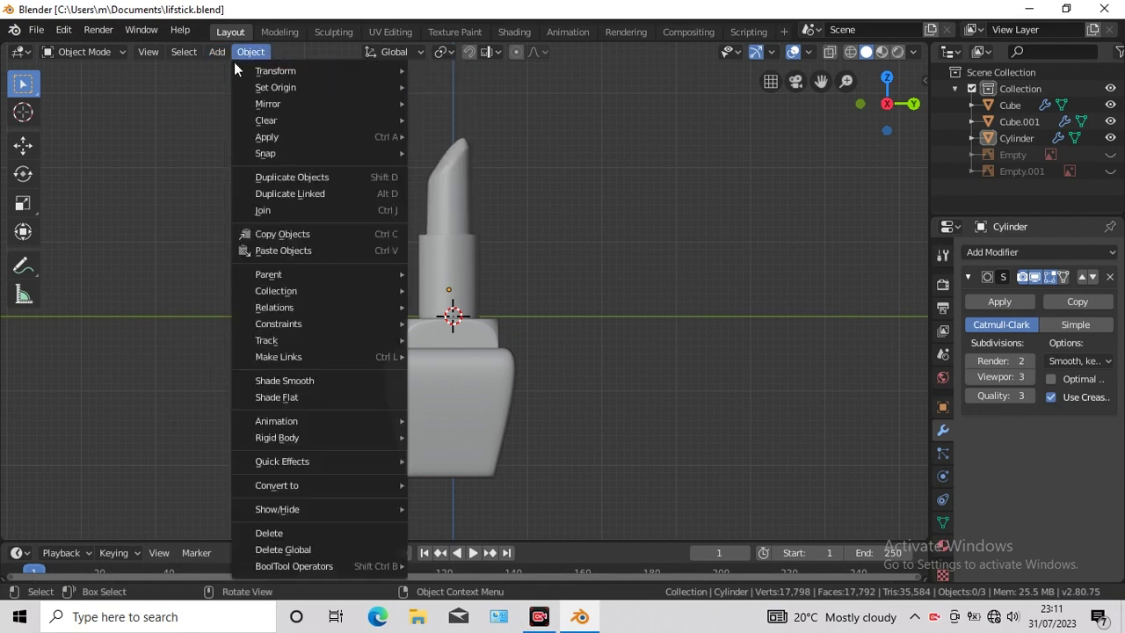
pyautogui.click(370, 86)
pyautogui.click(24, 203)
pyautogui.moveTo(518, 322)
pyautogui.mouseDown()
pyautogui.moveTo(483, 322)
pyautogui.moveTo(518, 322)
pyautogui.mouseUp()
# Step: Stretch the cube's top vertices about 1.739 m upward into a tall block and adjust its bottom edge
pyautogui.click(23, 144)
pyautogui.press('Tab')
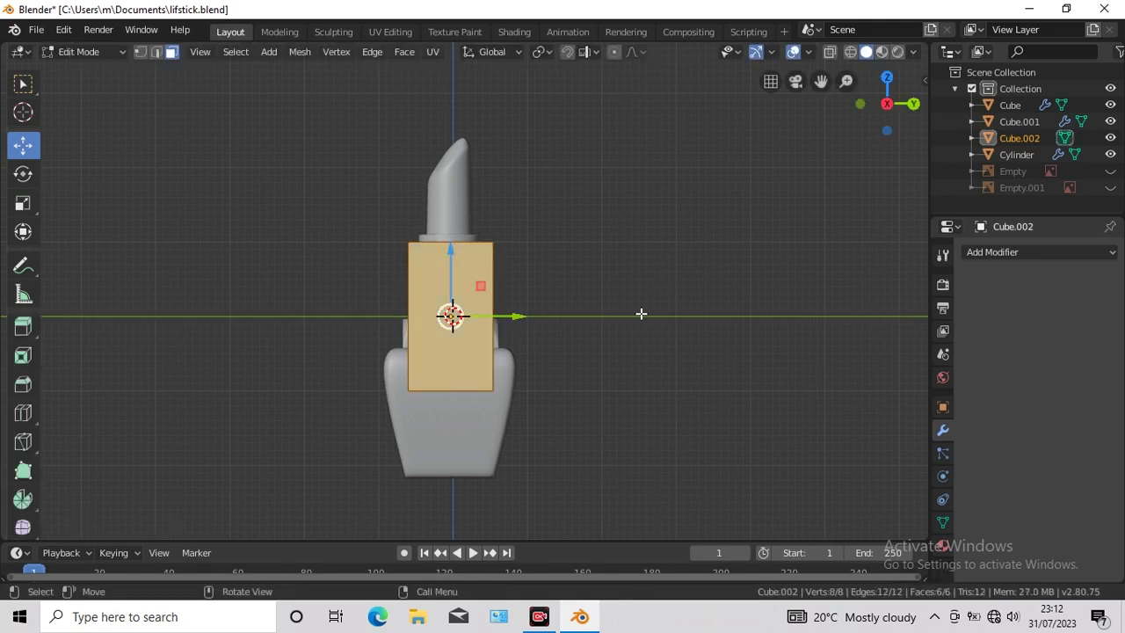
pyautogui.press('1')
pyautogui.click(829, 51)
pyautogui.click(23, 84)
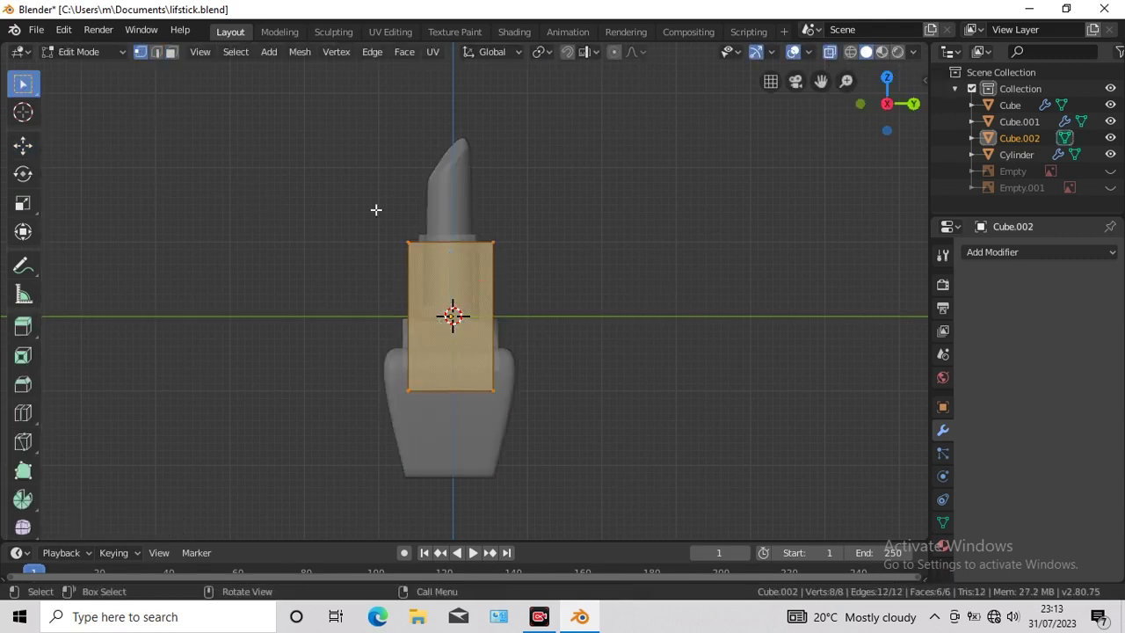
pyautogui.moveTo(376, 208); pyautogui.dragTo(552, 271)
pyautogui.click(23, 144)
pyautogui.moveTo(453, 203); pyautogui.dragTo(446, 53)
pyautogui.moveTo(326, 303); pyautogui.dragTo(559, 396)
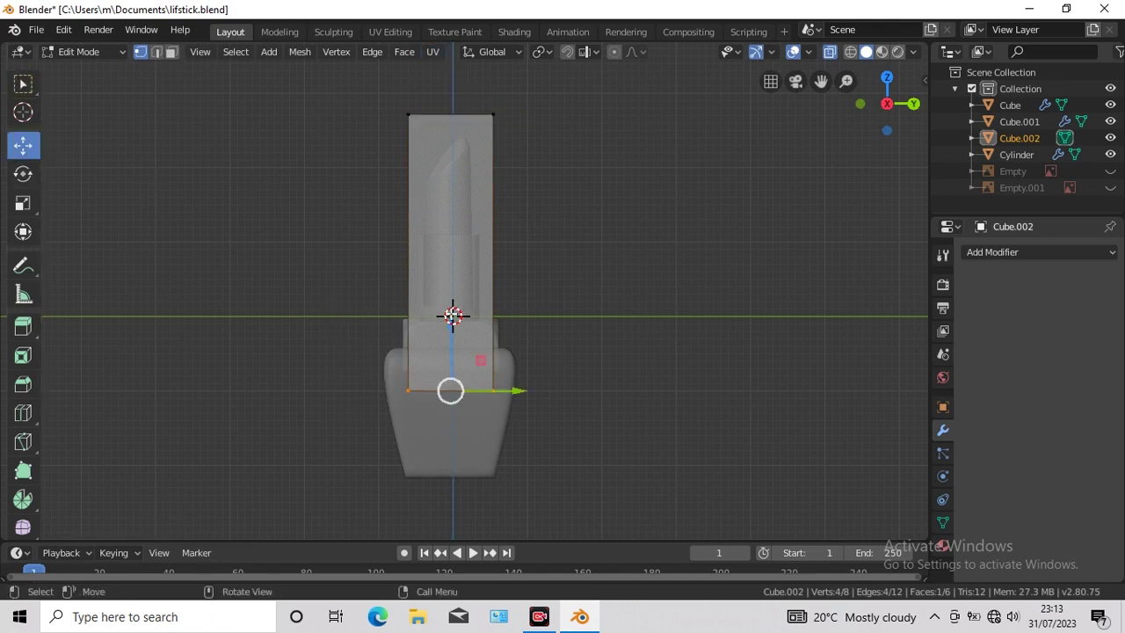
pyautogui.press('g')
pyautogui.press('z')
pyautogui.click(448, 278)
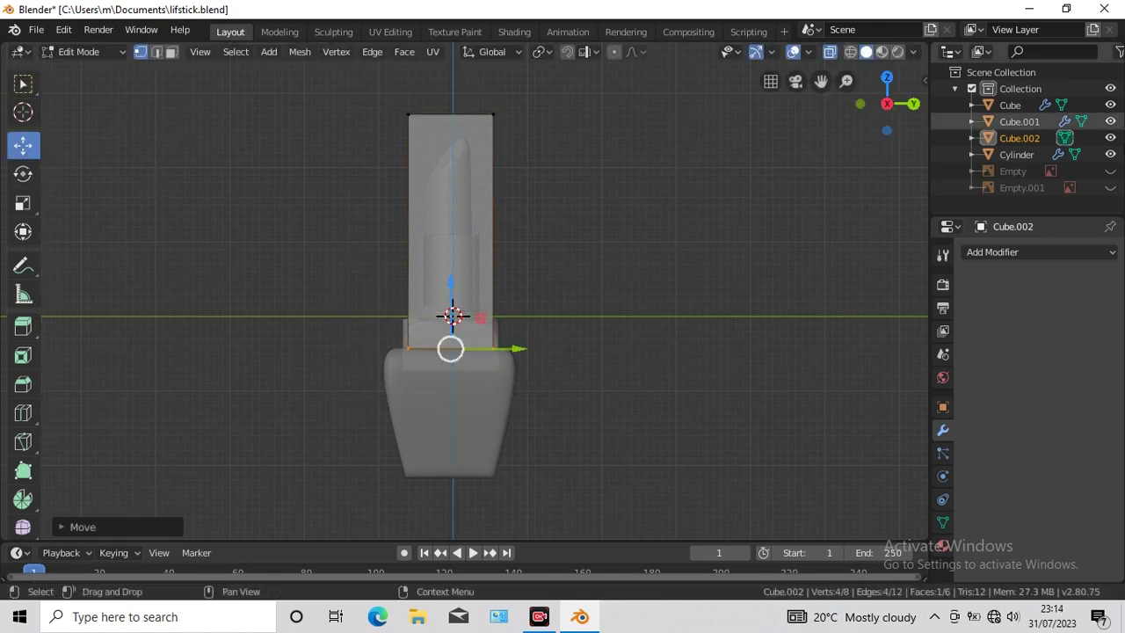
# Step: Hide Cube, Cube.001 and Cylinder so only the new block shows
pyautogui.click(1109, 106)
pyautogui.click(1109, 106)
pyautogui.click(1110, 105)
pyautogui.click(1109, 121)
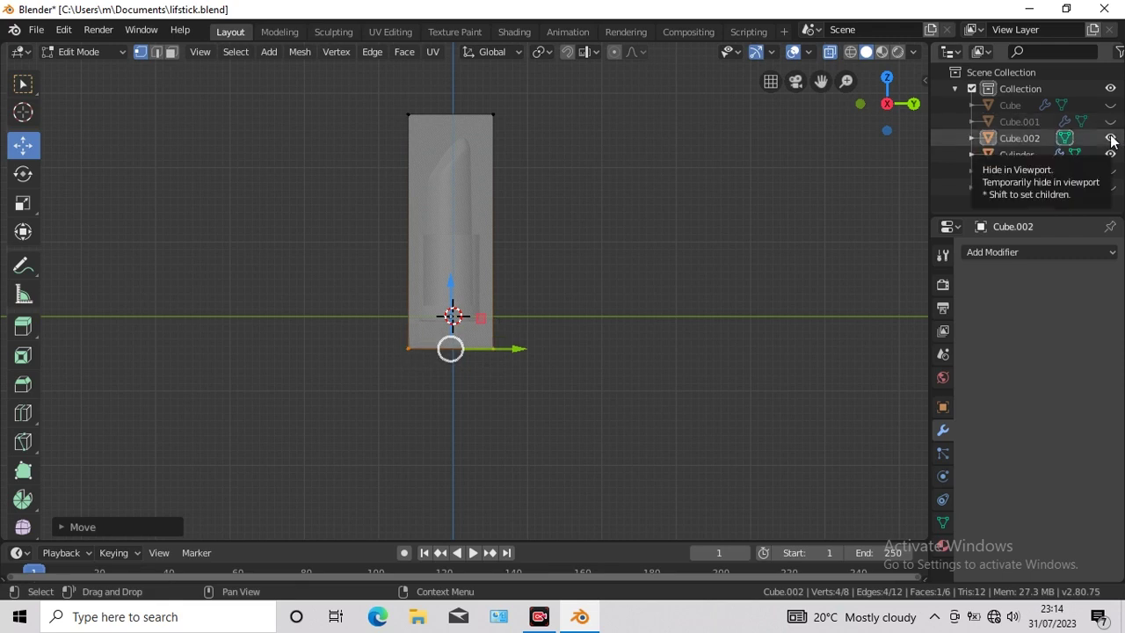
pyautogui.click(1110, 155)
pyautogui.moveTo(667, 352); pyautogui.dragTo(667, 317, button='middle')
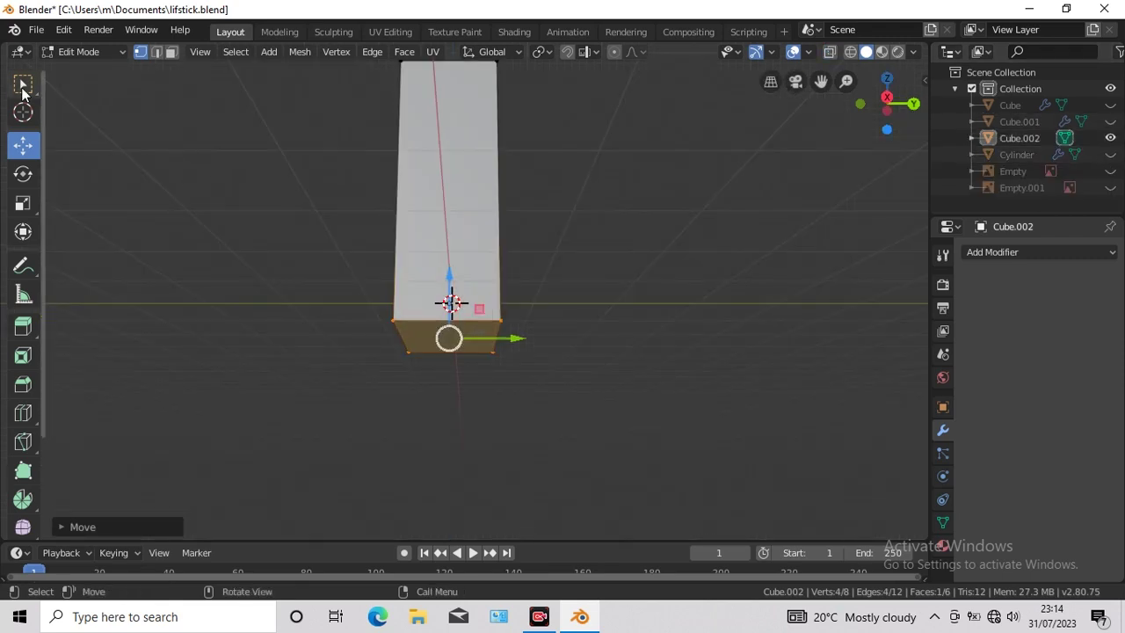
# Step: Inset the block's bottom face
pyautogui.click(404, 51)
pyautogui.click(439, 124)
pyautogui.click(445, 158)
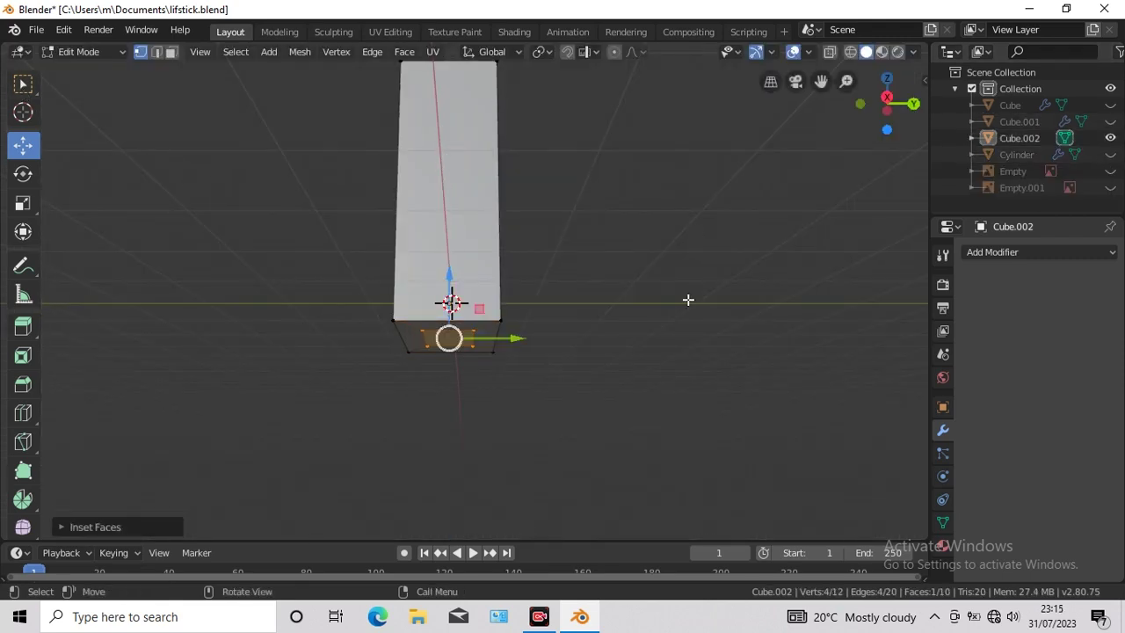
pyautogui.press('KP_1')
# Step: Add a Subdivision Surface modifier with viewport level 3
pyautogui.click(1054, 251)
pyautogui.click(803, 522)
pyautogui.click(1026, 376)
pyautogui.click(1026, 376)
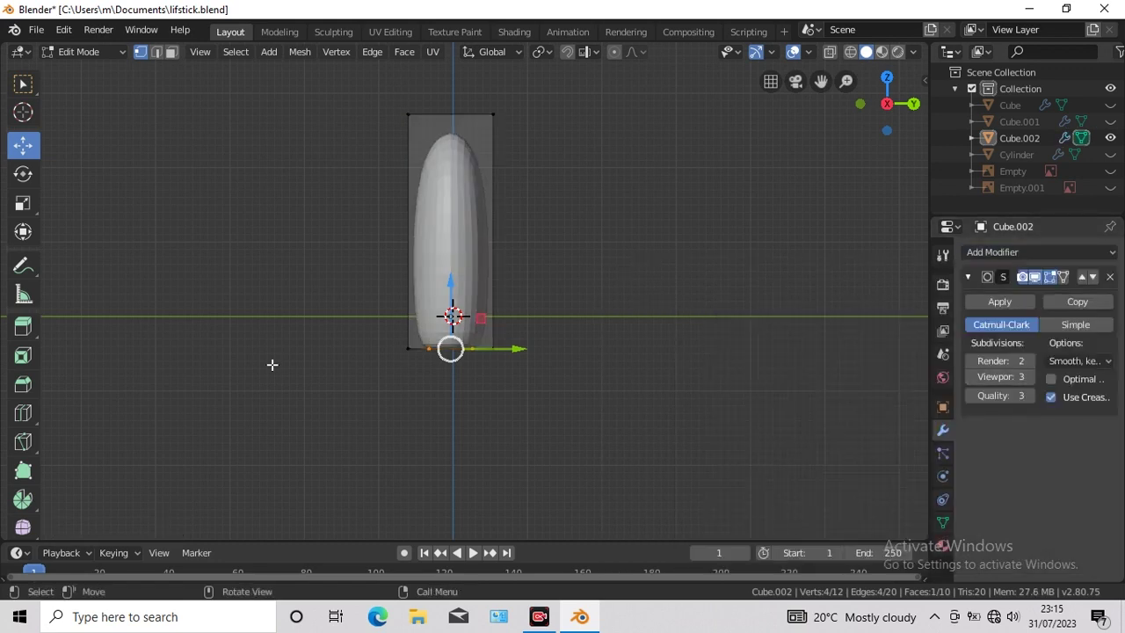
# Step: Add a loop cut and slide it near the block's end
pyautogui.click(23, 413)
pyautogui.moveTo(451, 348); pyautogui.dragTo(351, 372)
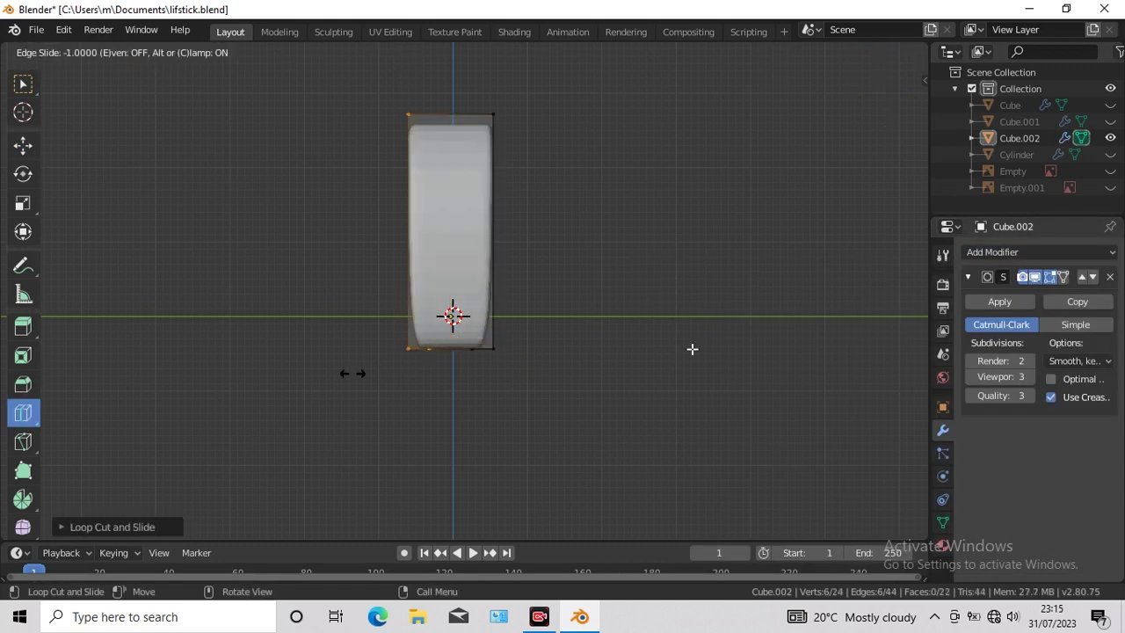
pyautogui.press('KP_1')
pyautogui.press('g')
pyautogui.press('g')
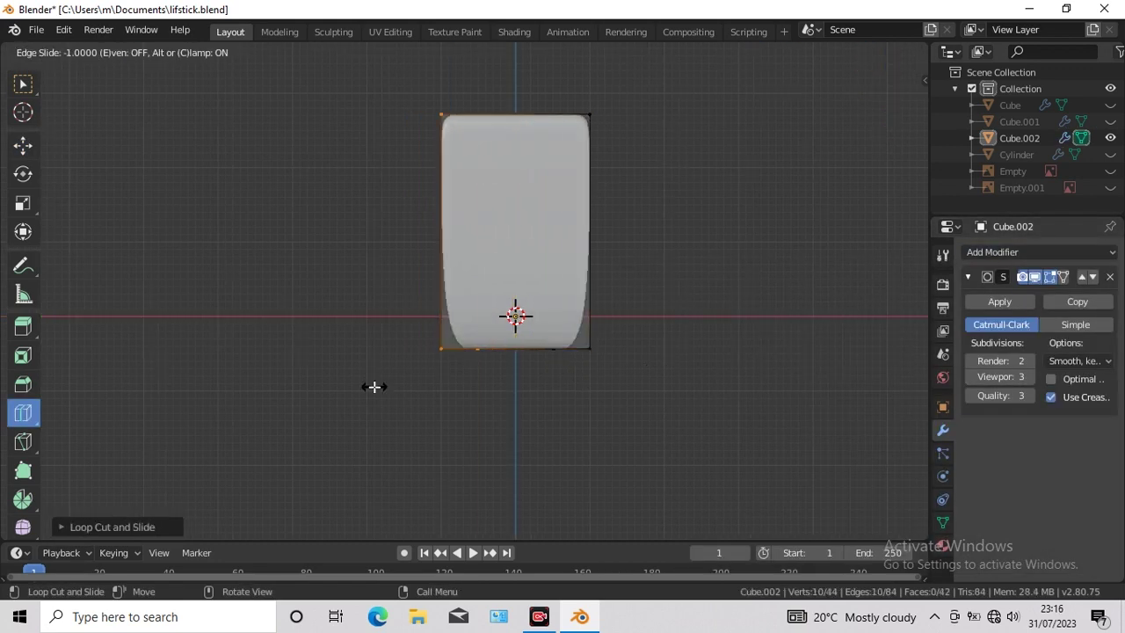
pyautogui.click(375, 386)
# Step: Return to Object Mode and start scaling the cap along X
pyautogui.press('Tab')
pyautogui.press('s')
pyautogui.press('x')
pyautogui.click(771, 333)
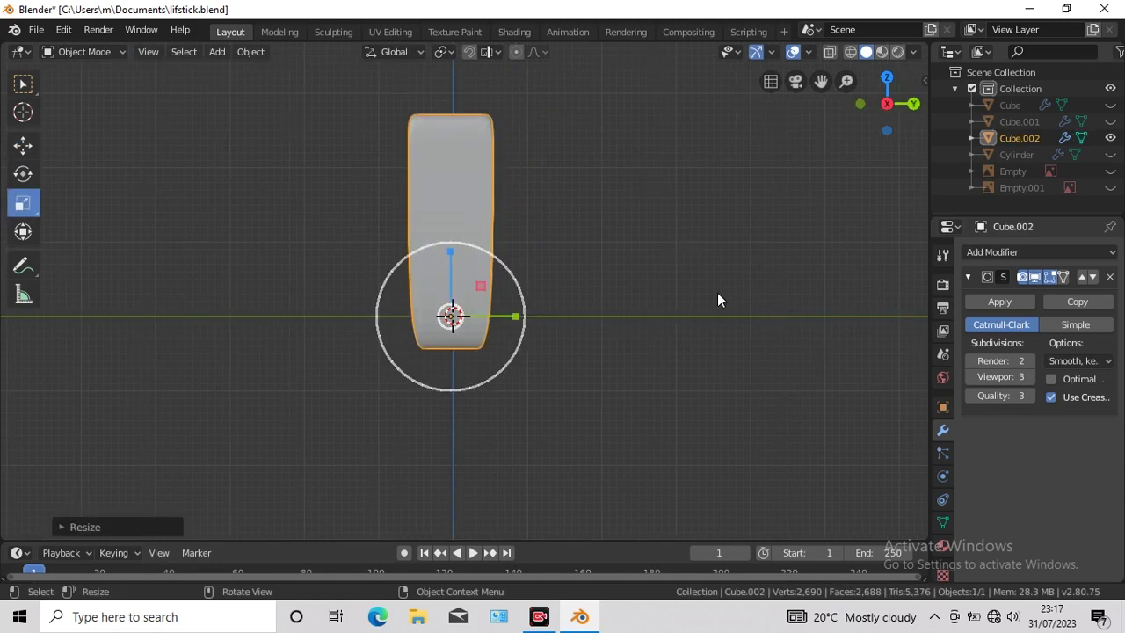
# Step: Narrow the cap along X, then re-enter Edit Mode in side view
pyautogui.moveTo(580, 316); pyautogui.dragTo(574, 317)
pyautogui.click(573, 317)
pyautogui.press('KP_3')
pyautogui.press('Tab')
# Step: Widen the cap's bottom vertices about 1.95x, using the lipstick base as reference
pyautogui.click(1110, 104)
pyautogui.click(828, 53)
pyautogui.press('w')
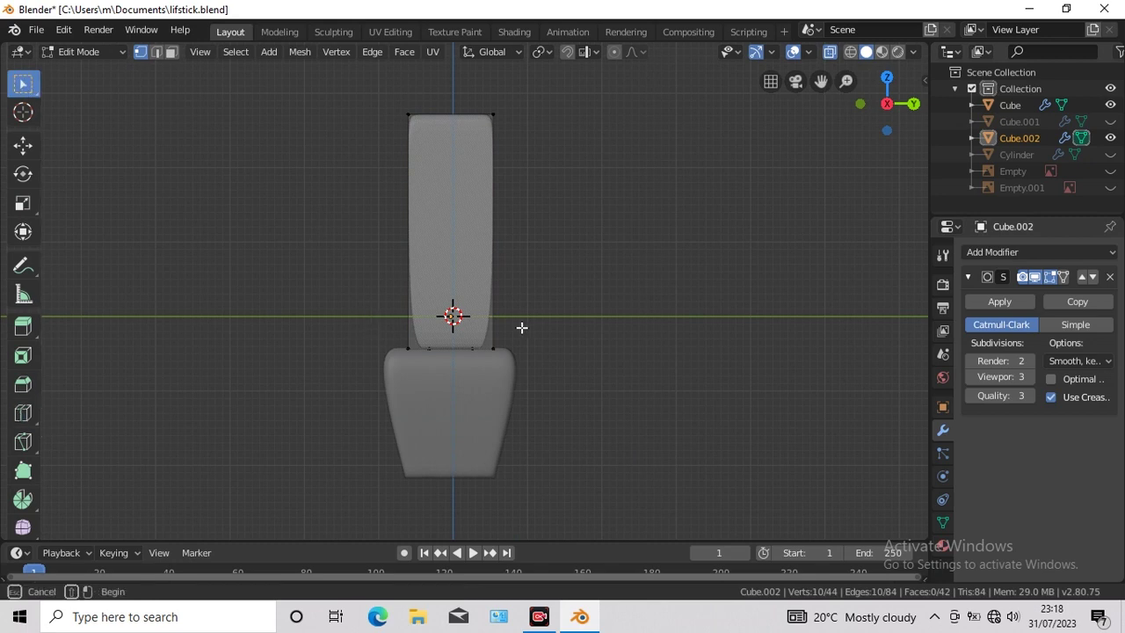
pyautogui.click(23, 203)
pyautogui.press('s')
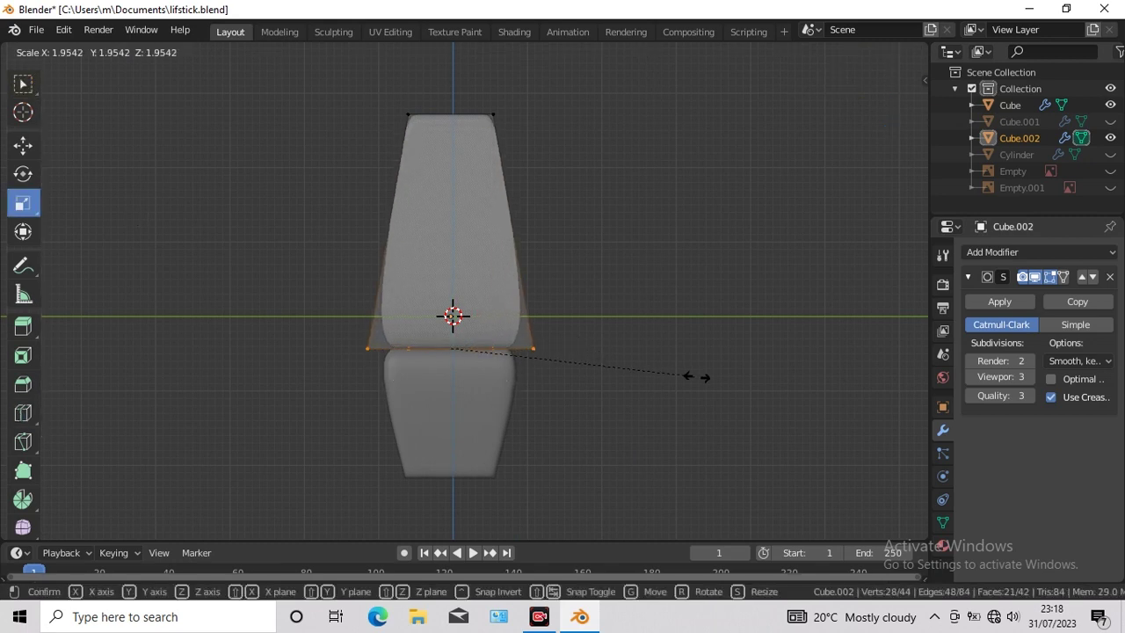
pyautogui.click(675, 383)
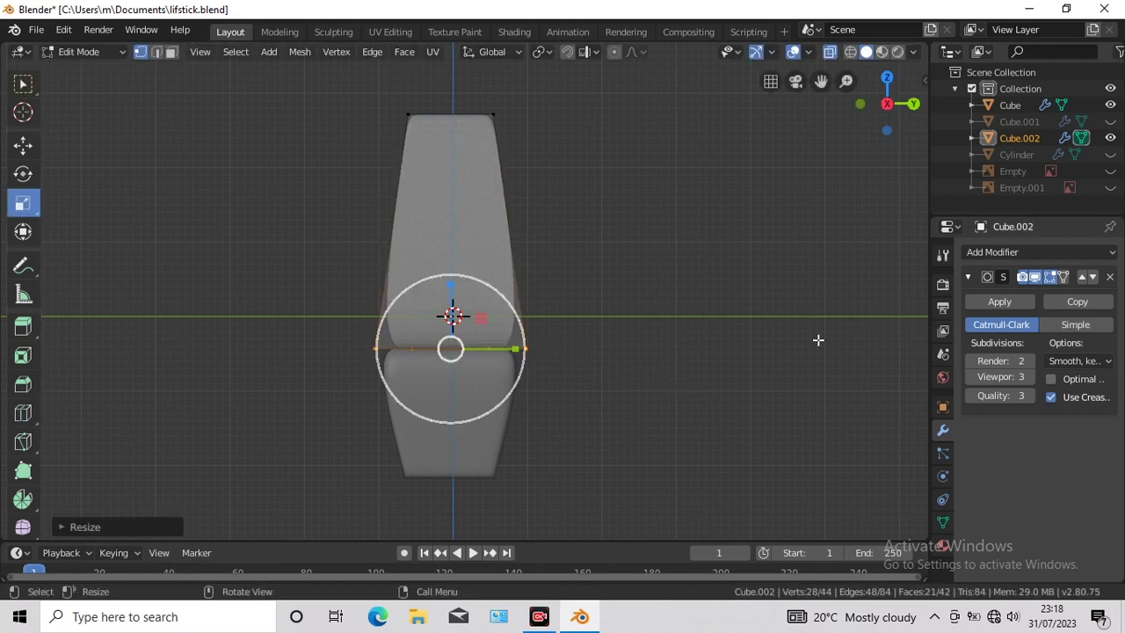
pyautogui.click(1110, 104)
# Step: Inset the cap's bottom face and push it up to hollow the underside
pyautogui.moveTo(735, 354); pyautogui.dragTo(801, 247, button='middle')
pyautogui.click(830, 51)
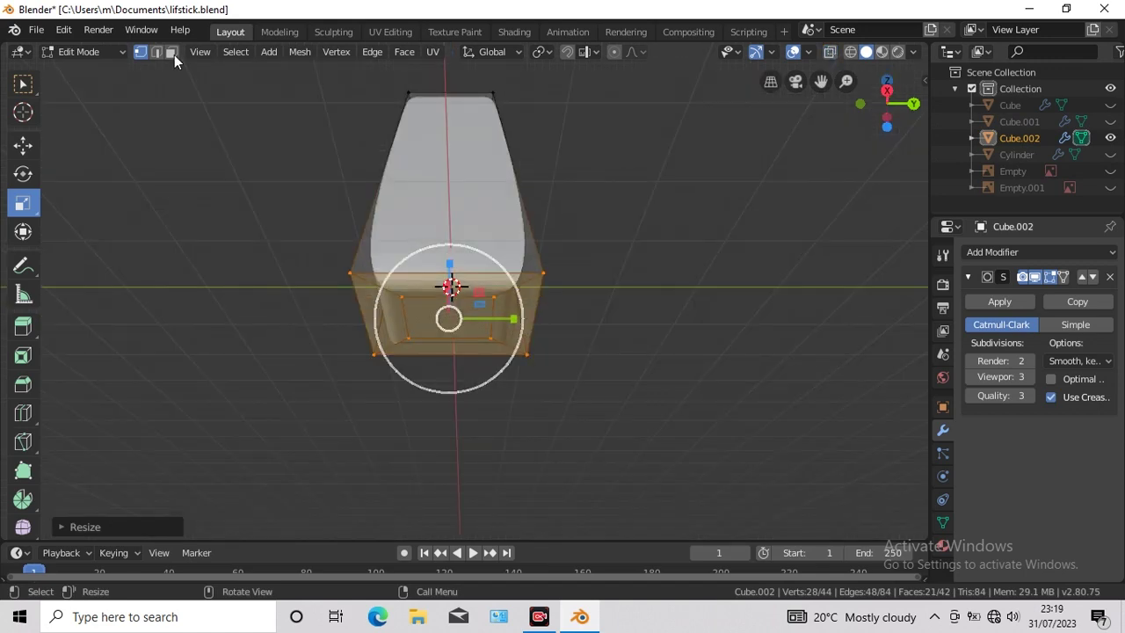
pyautogui.click(171, 51)
pyautogui.press('w')
pyautogui.click(448, 321)
pyautogui.click(404, 51)
pyautogui.click(422, 129)
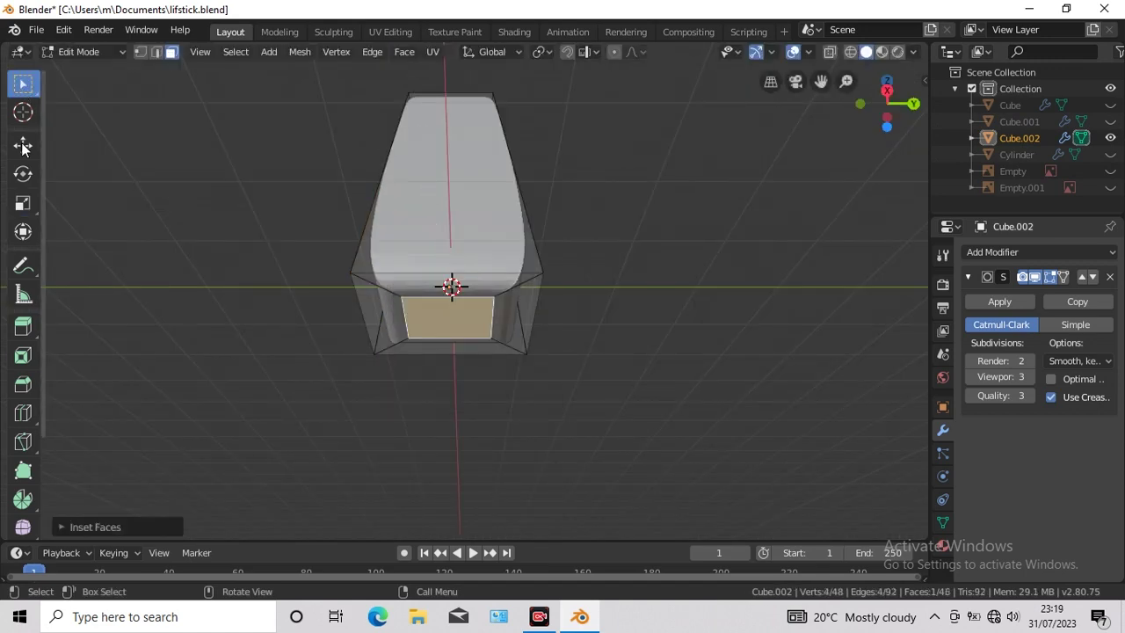
pyautogui.click(23, 145)
pyautogui.press('KP_1')
pyautogui.moveTo(449, 346); pyautogui.dragTo(448, 170)
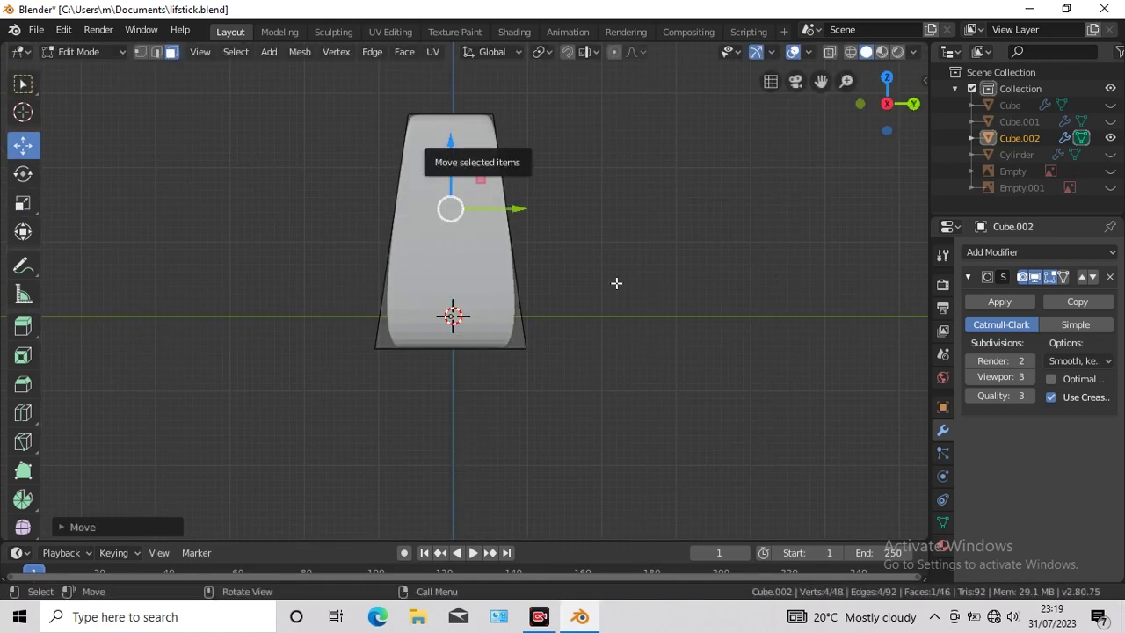
# Step: Inset the hollow's inner face again and add a loop cut inside it
pyautogui.moveTo(615, 281)
pyautogui.mouseDown(button='middle')
pyautogui.moveTo(647, 372)
pyautogui.moveTo(735, 286)
pyautogui.mouseUp(button='middle')
pyautogui.press('i')
pyautogui.click(422, 129)
pyautogui.click(23, 413)
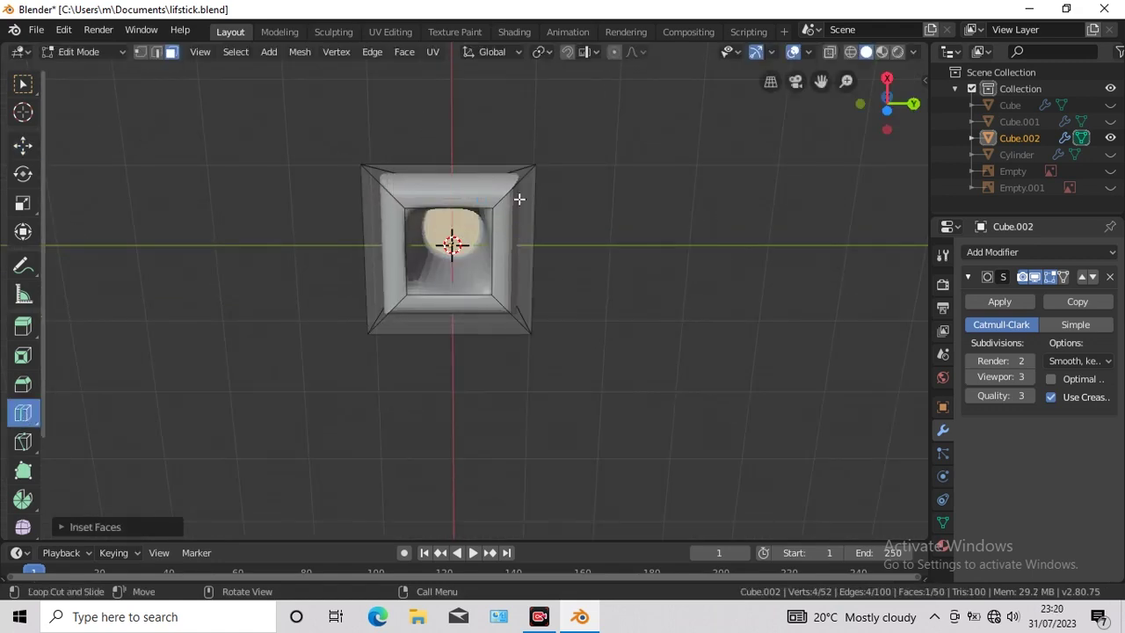
pyautogui.moveTo(422, 268); pyautogui.dragTo(725, 88)
pyautogui.click(725, 88)
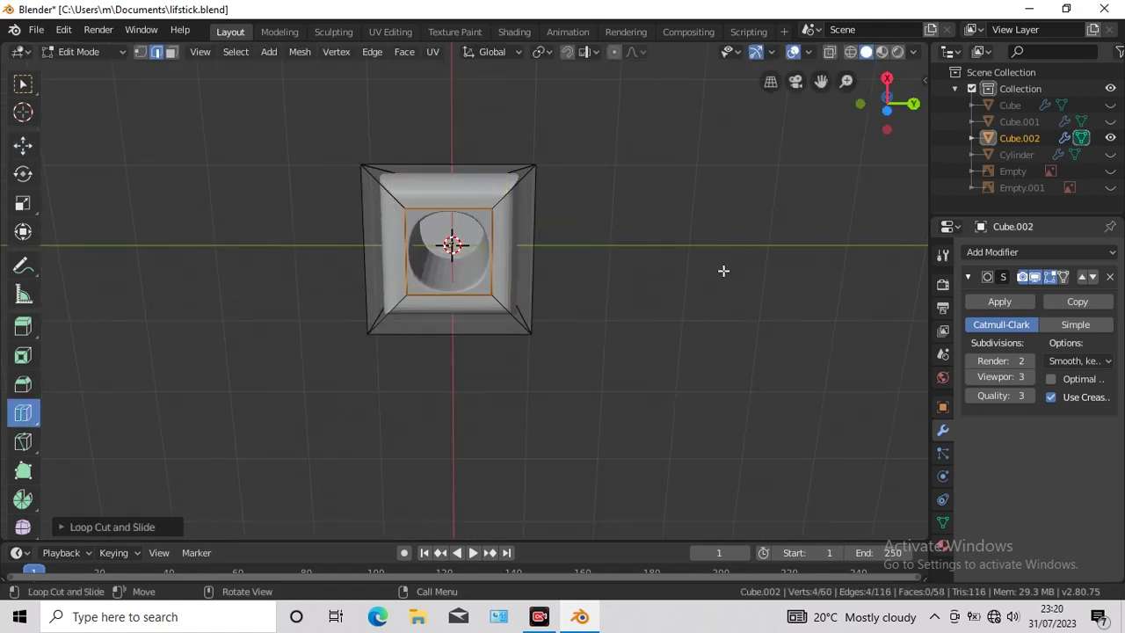
pyautogui.press('KP_1')
# Step: Apply Shade Smooth to the cap in Object Mode
pyautogui.press('Tab')
pyautogui.rightClick(440, 215)
pyautogui.click(437, 207)
# Step: Add a UV sphere and raise it along Z above the cap
pyautogui.moveTo(820, 80); pyautogui.dragTo(257, 130)
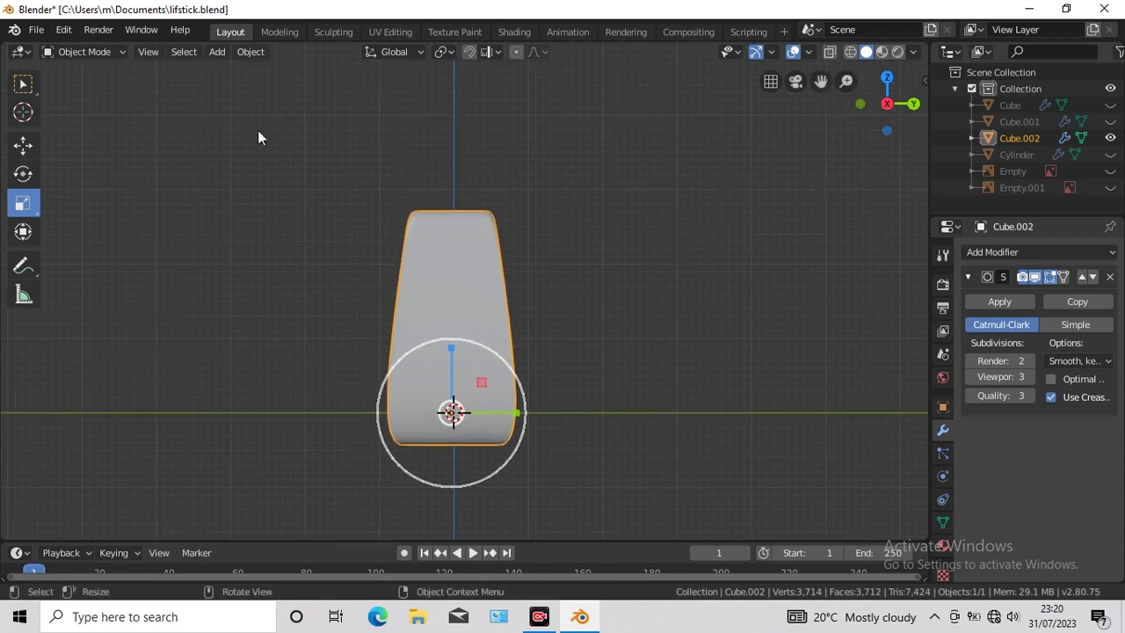
pyautogui.click(217, 51)
pyautogui.click(372, 121)
pyautogui.hotkey('shift', 'space')
pyautogui.press('g')
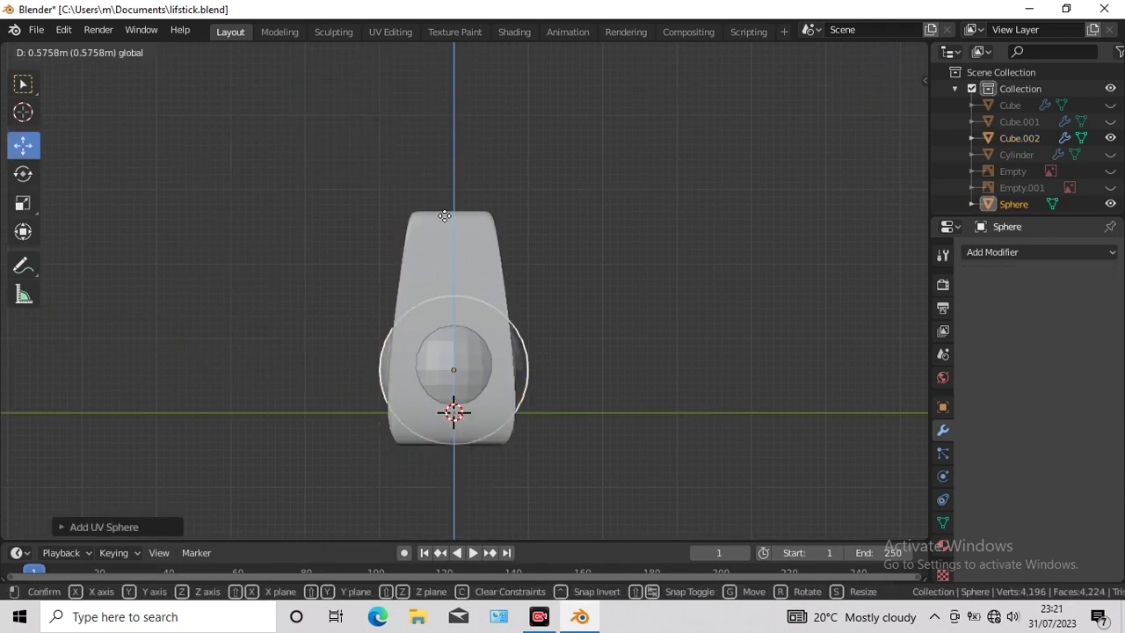
pyautogui.moveTo(458, 379); pyautogui.dragTo(458, 114)
# Step: Shrink the sphere to about half size and centre it just atop the cap
pyautogui.click(23, 203)
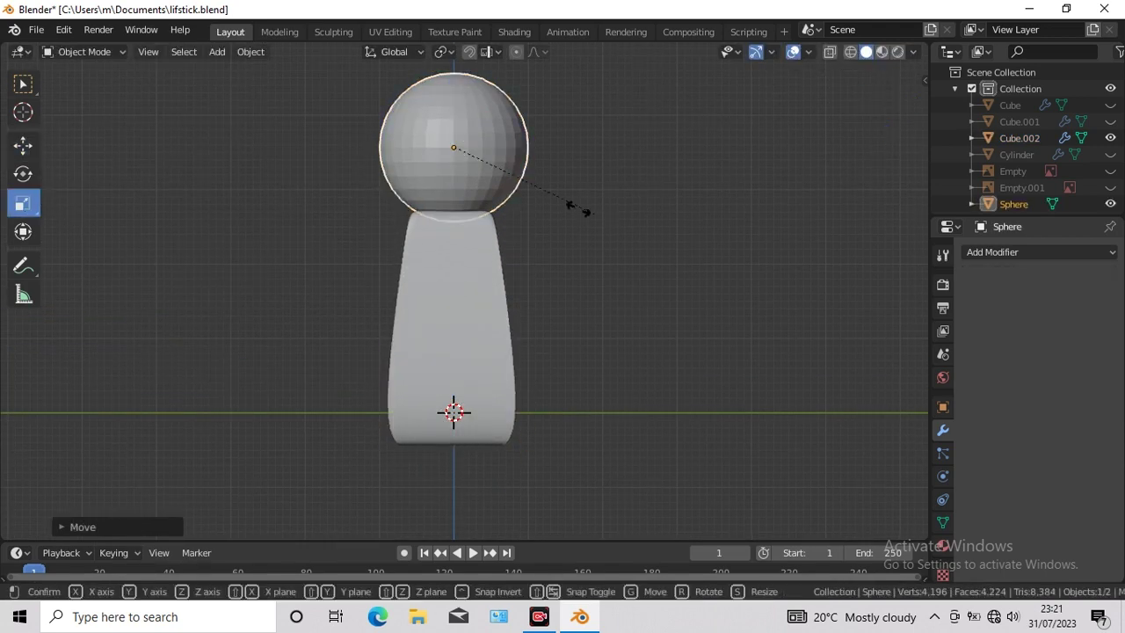
pyautogui.press('s')
pyautogui.click(519, 176)
pyautogui.hotkey('shift', 'space')
pyautogui.press('g')
pyautogui.moveTo(452, 83); pyautogui.dragTo(453, 121)
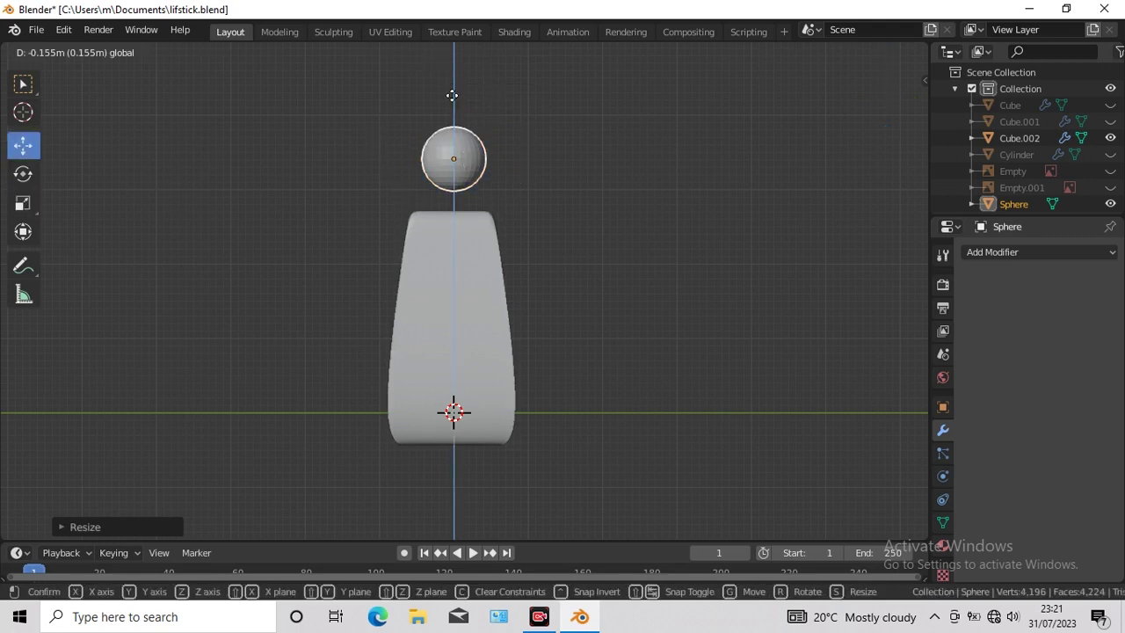
pyautogui.moveTo(521, 188); pyautogui.dragTo(517, 183)
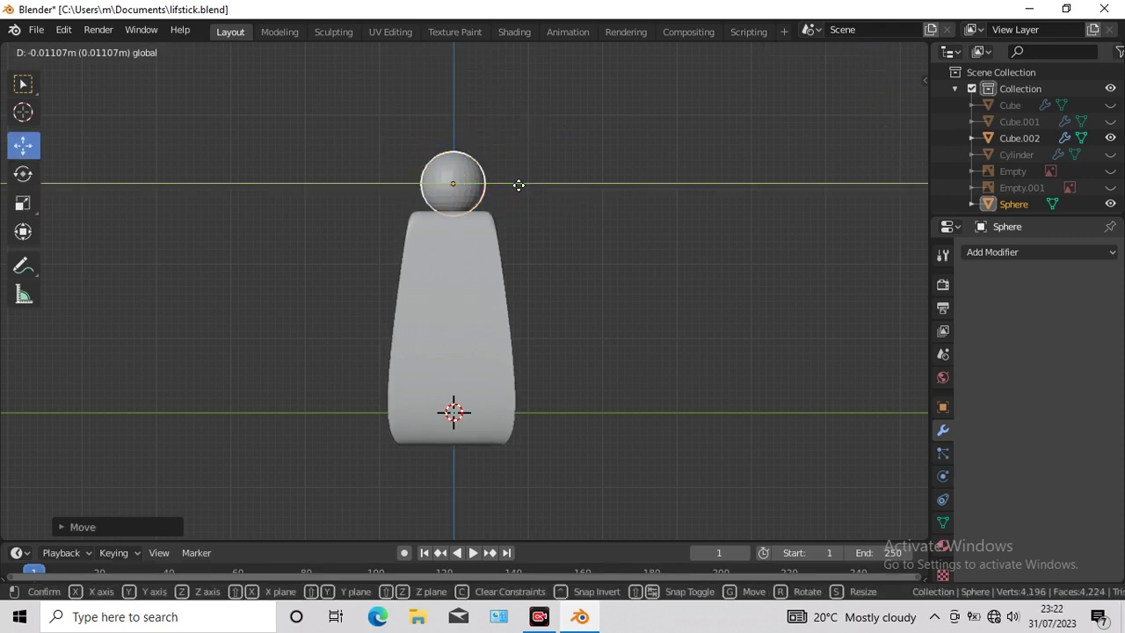
pyautogui.press('KP_1')
pyautogui.press('KP_3')
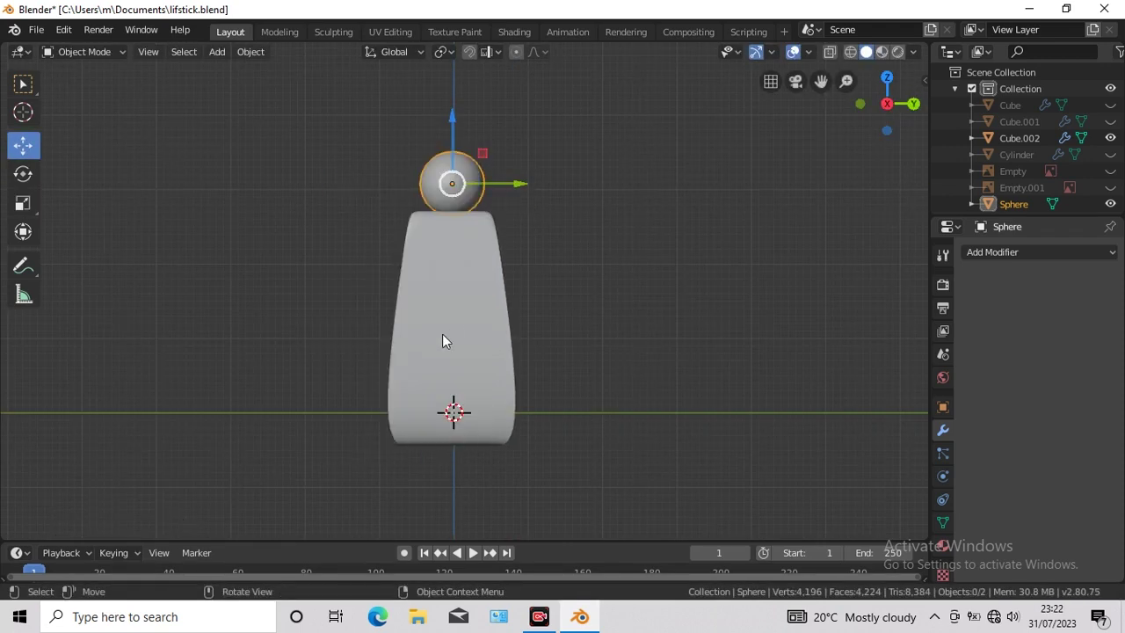
# Step: Merge the sphere into Cube.002 with a BoolTool Union
pyautogui.click(425, 363)
pyautogui.click(251, 51)
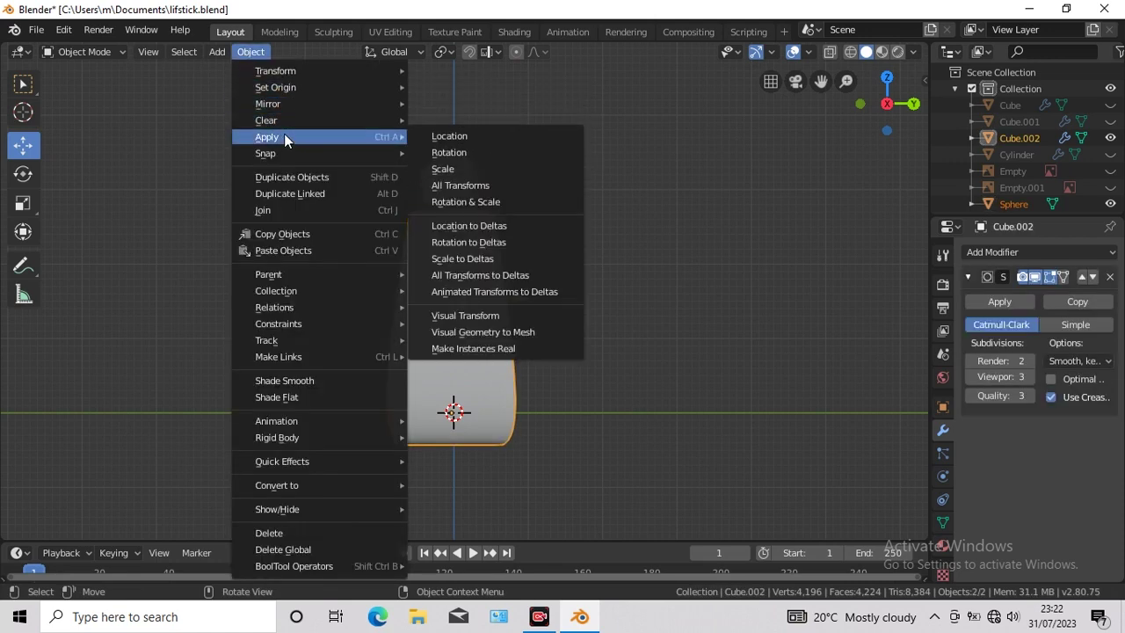
pyautogui.click(458, 441)
pyautogui.click(680, 328)
pyautogui.press('KP_5')
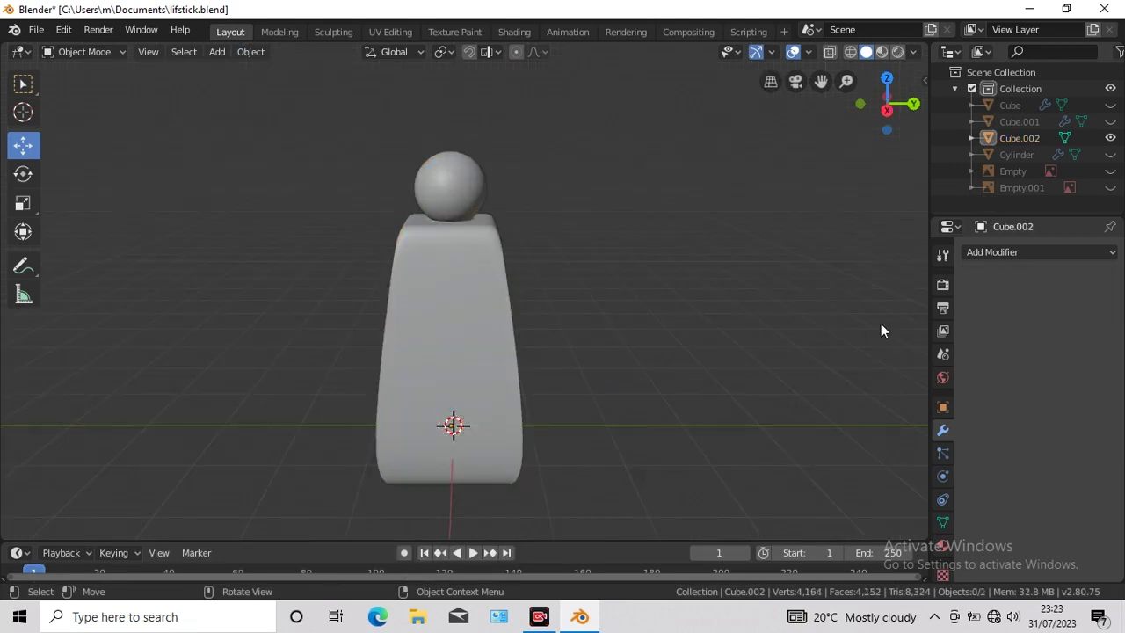
# Step: Unhide Cube, Cube.001 and Cylinder in the outliner
pyautogui.scroll(-2, 714, 252)
pyautogui.moveTo(1109, 105); pyautogui.dragTo(1109, 121)
pyautogui.click(1109, 154)
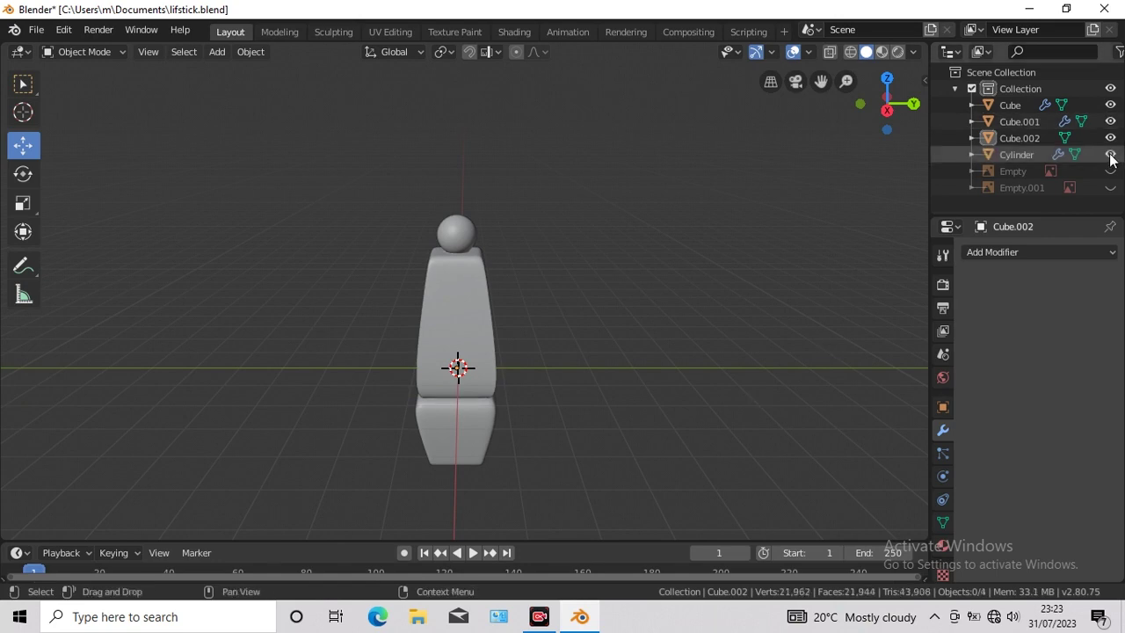
pyautogui.press('KP_5')
# Step: Raise all objects along Z, then slide the cap beside the lipstick
pyautogui.press('a')
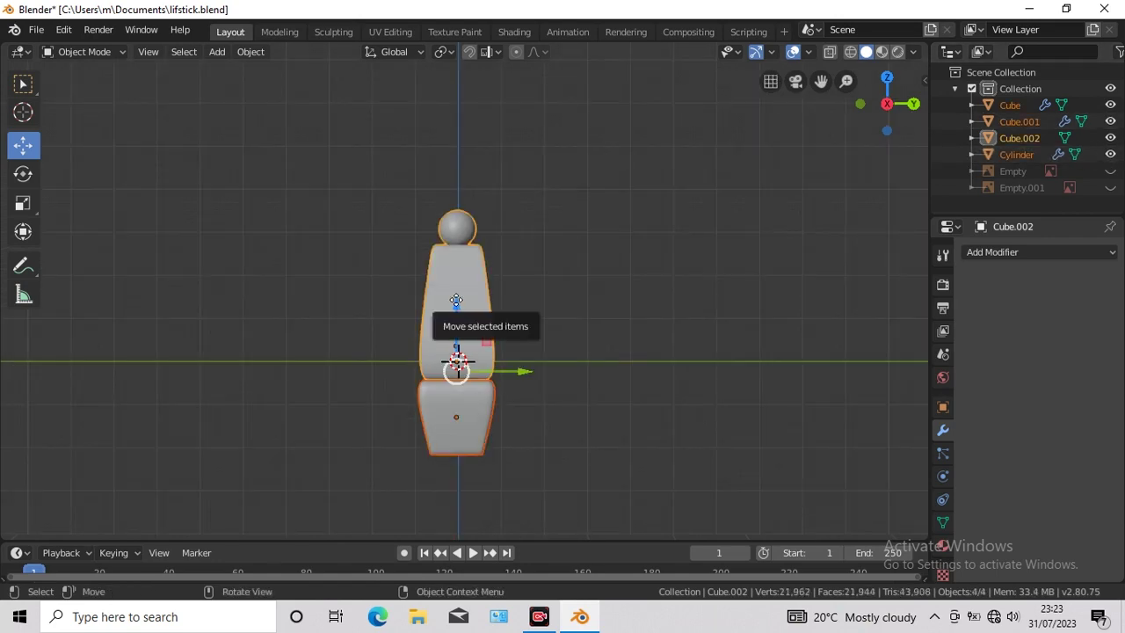
pyautogui.moveTo(456, 295); pyautogui.dragTo(457, 145)
pyautogui.press('KP_5')
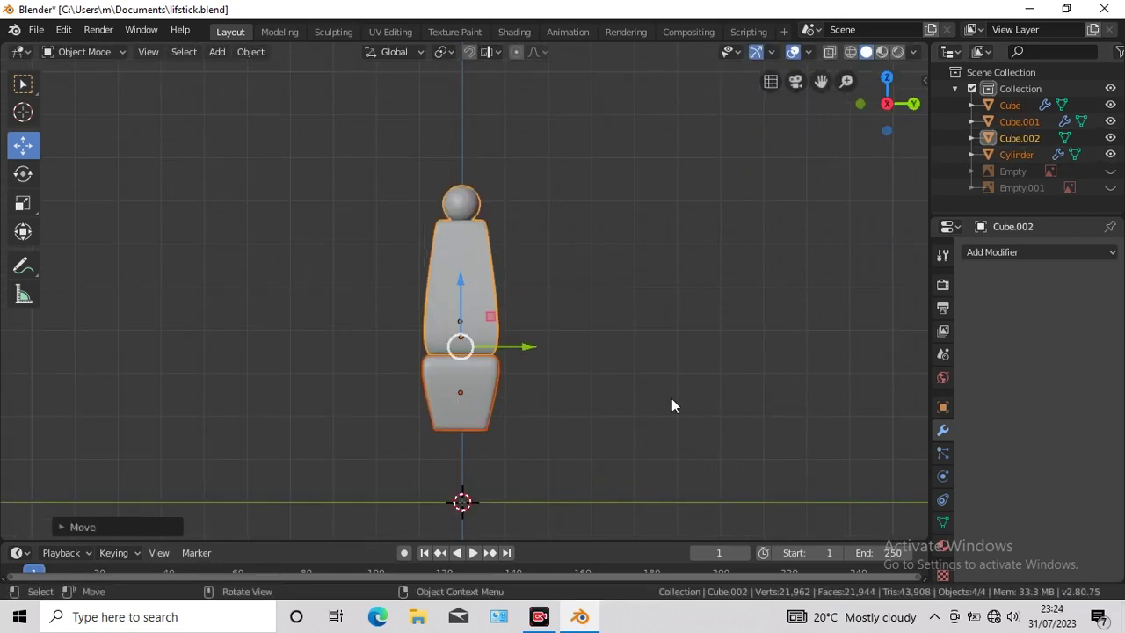
pyautogui.click(458, 246)
pyautogui.moveTo(528, 353)
pyautogui.mouseDown()
pyautogui.moveTo(625, 353)
pyautogui.moveTo(624, 413)
pyautogui.mouseUp()
# Step: Lower the cap level with the lipstick and give the base red Material.001
pyautogui.press('z')
pyautogui.click(393, 157)
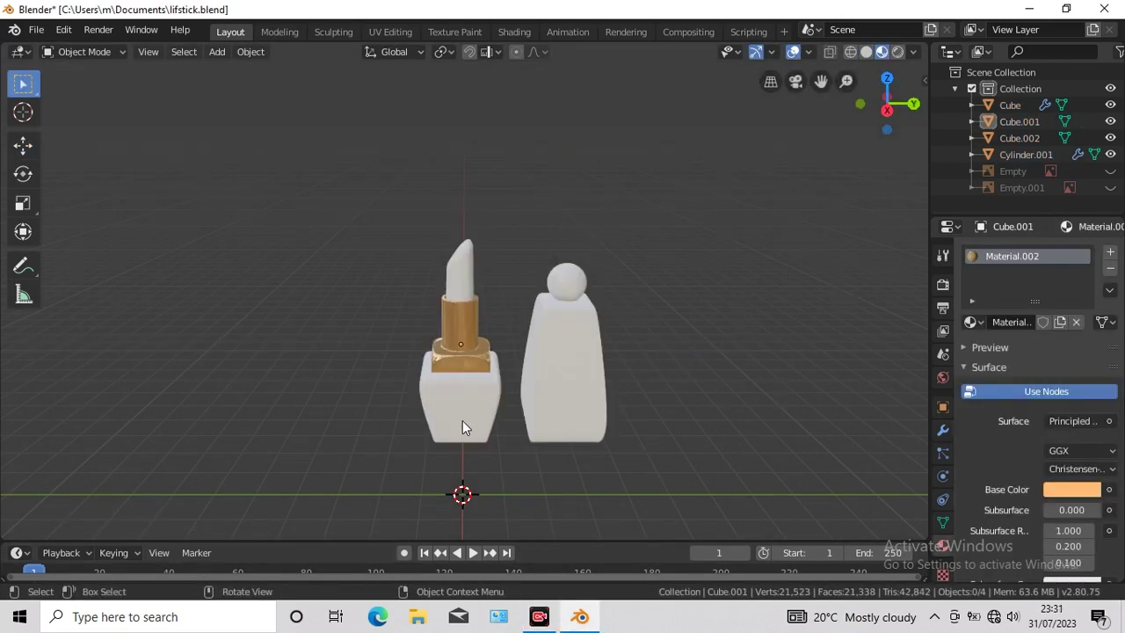
pyautogui.click(466, 420)
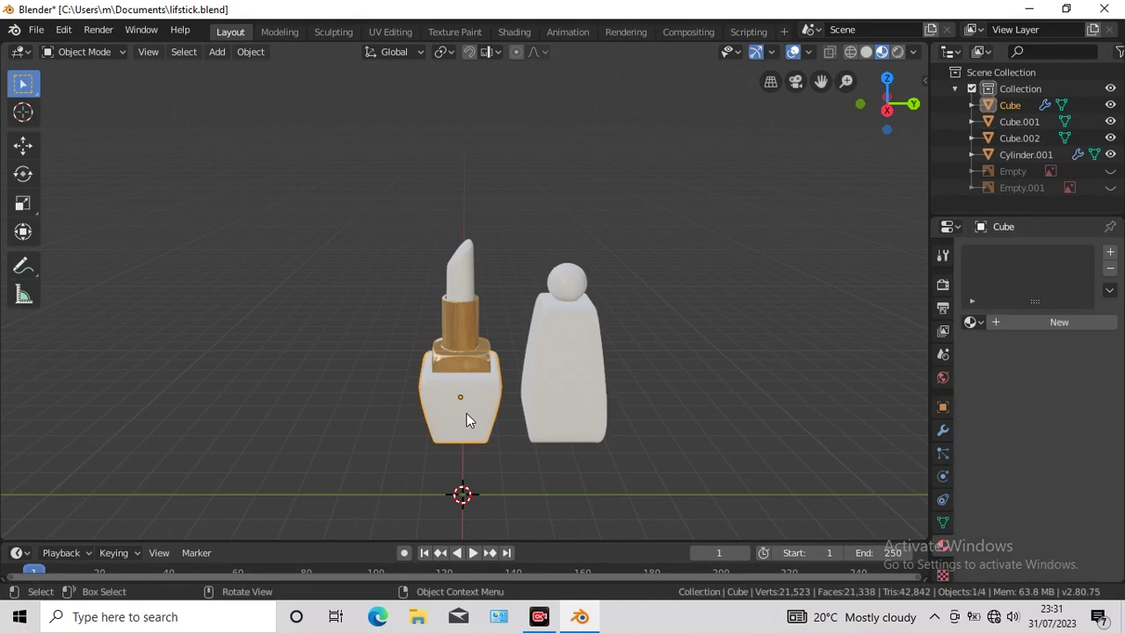
pyautogui.click(1109, 256)
pyautogui.click(1059, 322)
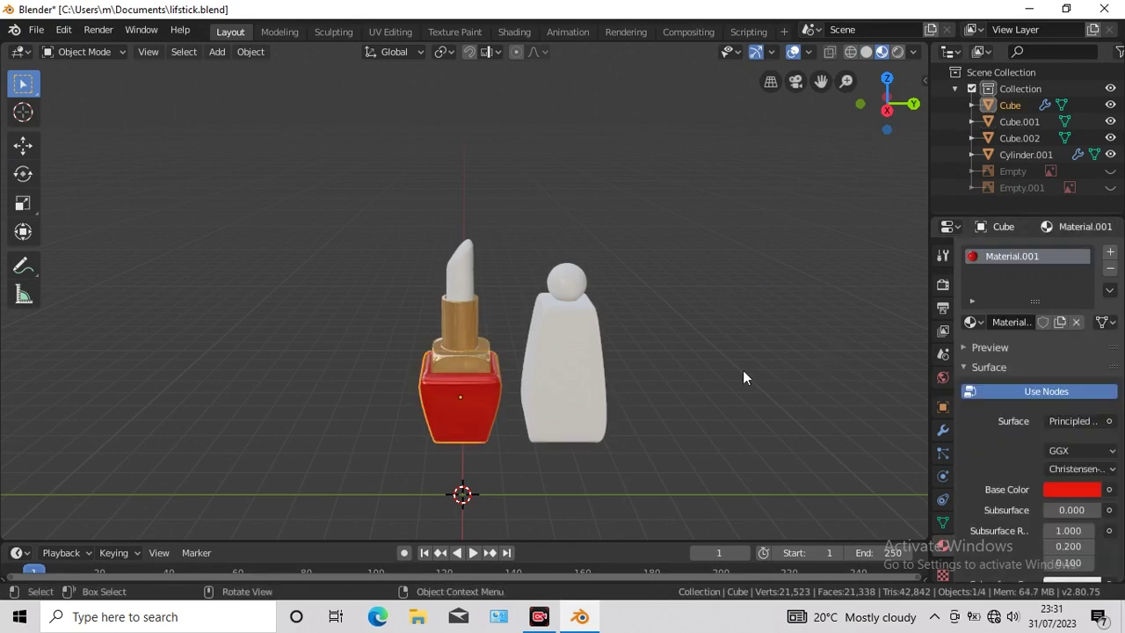
# Step: Add a material slot to the cap, then select the lipstick bullet
pyautogui.click(557, 389)
pyautogui.click(1110, 256)
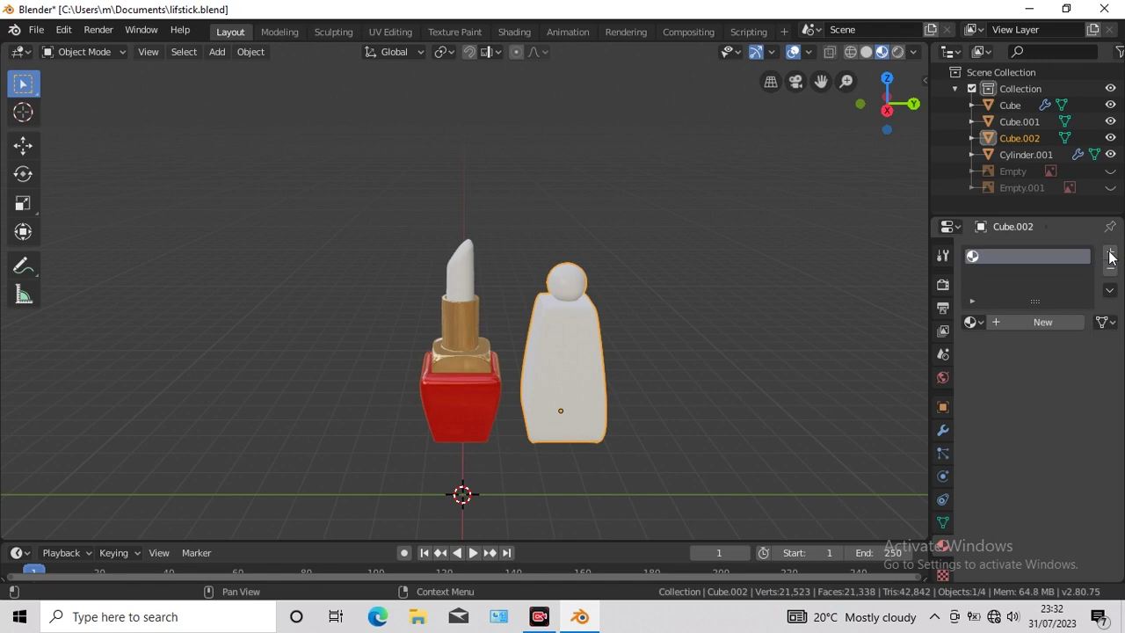
pyautogui.click(461, 274)
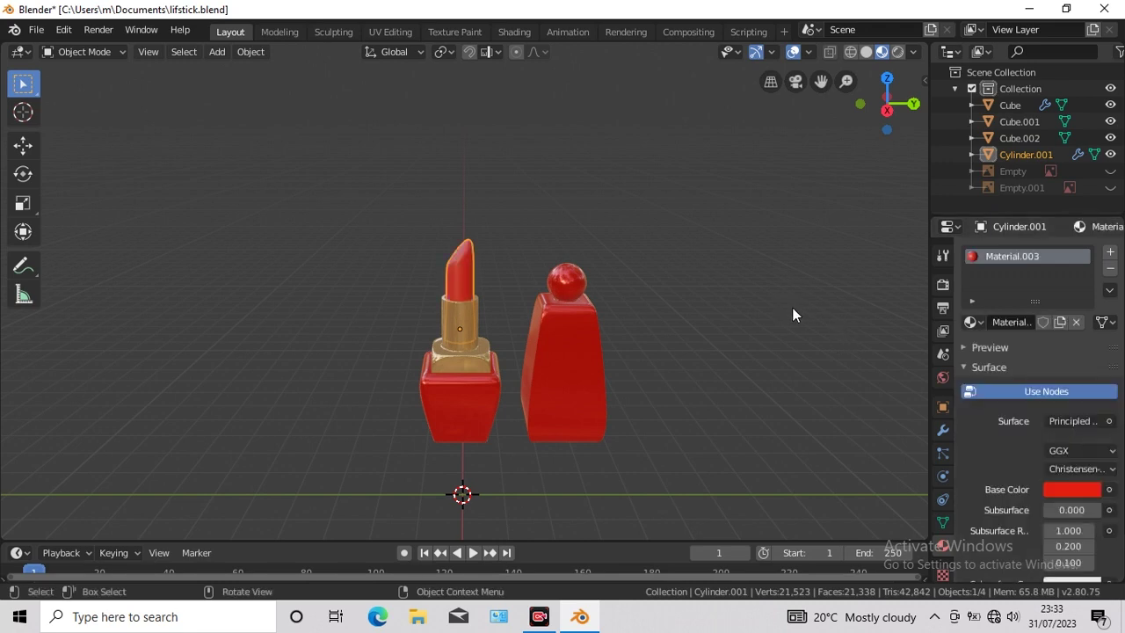
pyautogui.press('KP_4')
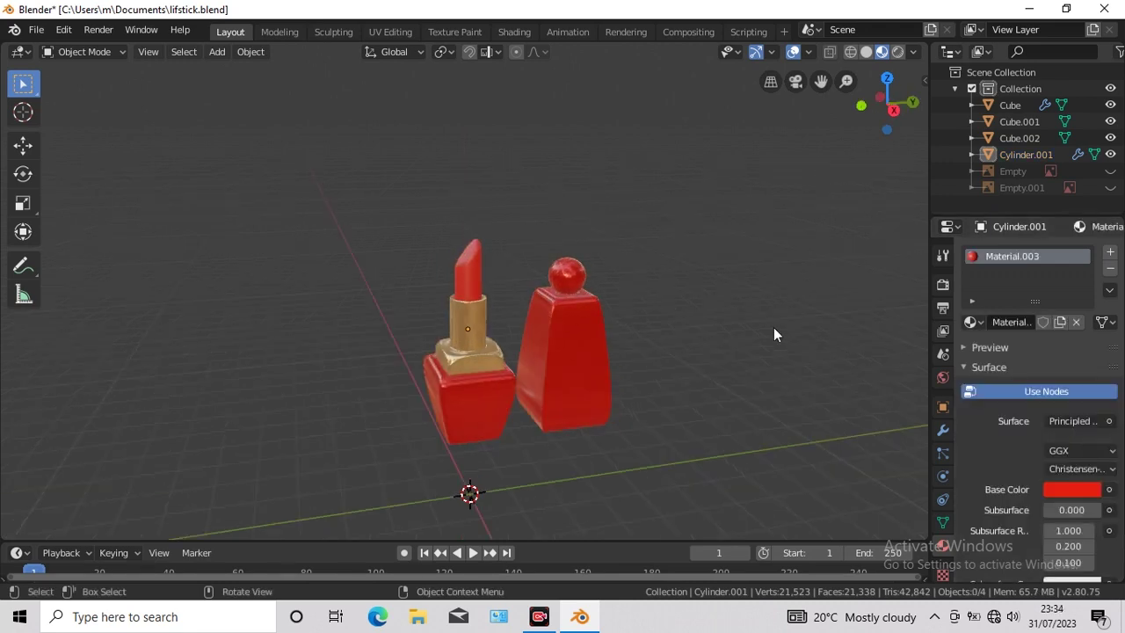
pyautogui.moveTo(820, 81); pyautogui.dragTo(750, 312)
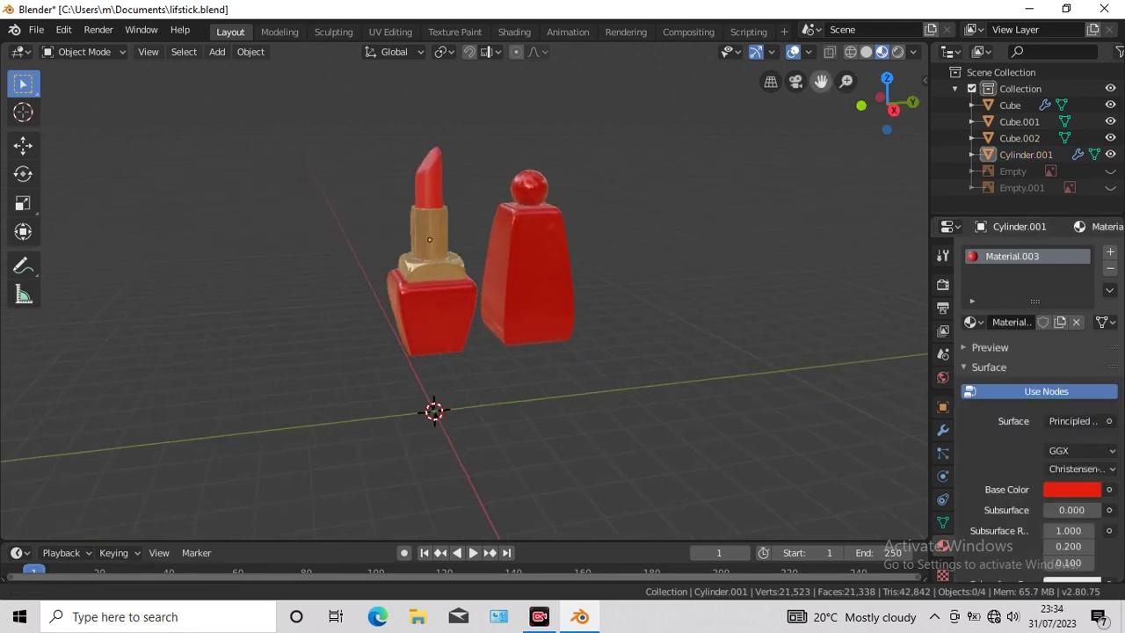
pyautogui.scroll(1, 750, 313)
pyautogui.scroll(1, 750, 313)
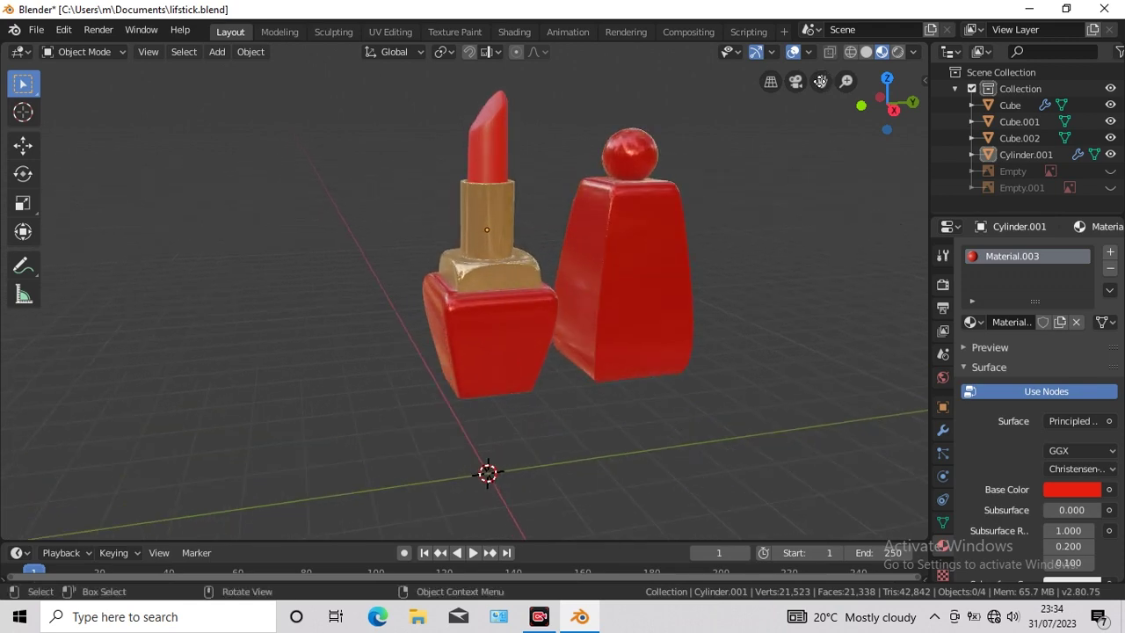
pyautogui.moveTo(820, 81); pyautogui.dragTo(777, 158)
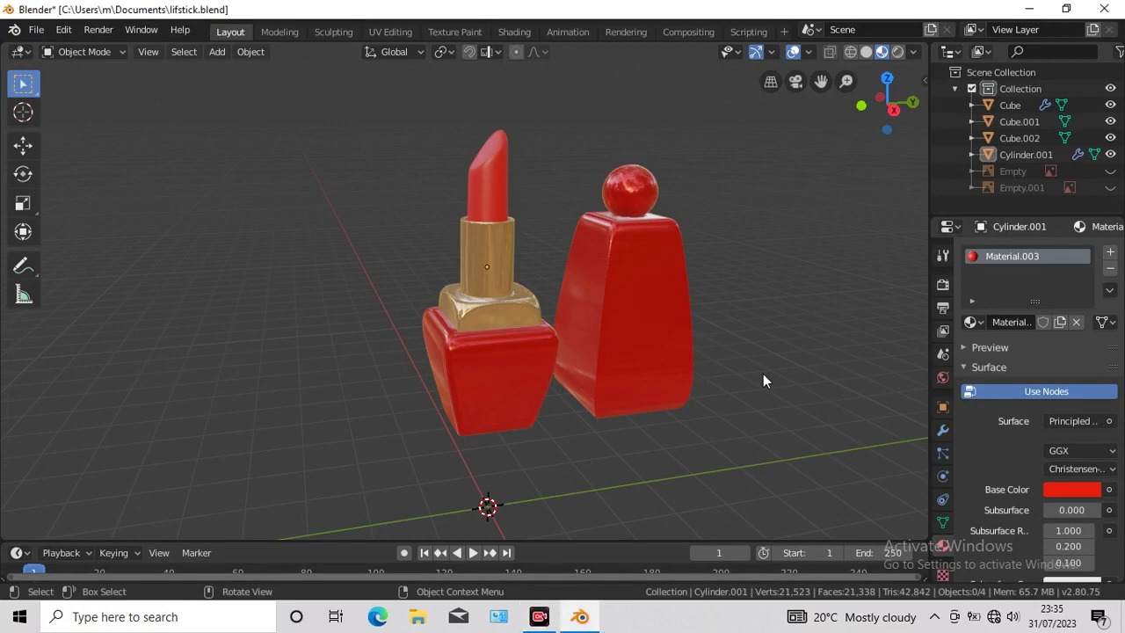
pyautogui.press('KP_8')
pyautogui.press('KP_8')
pyautogui.press('KP_8')
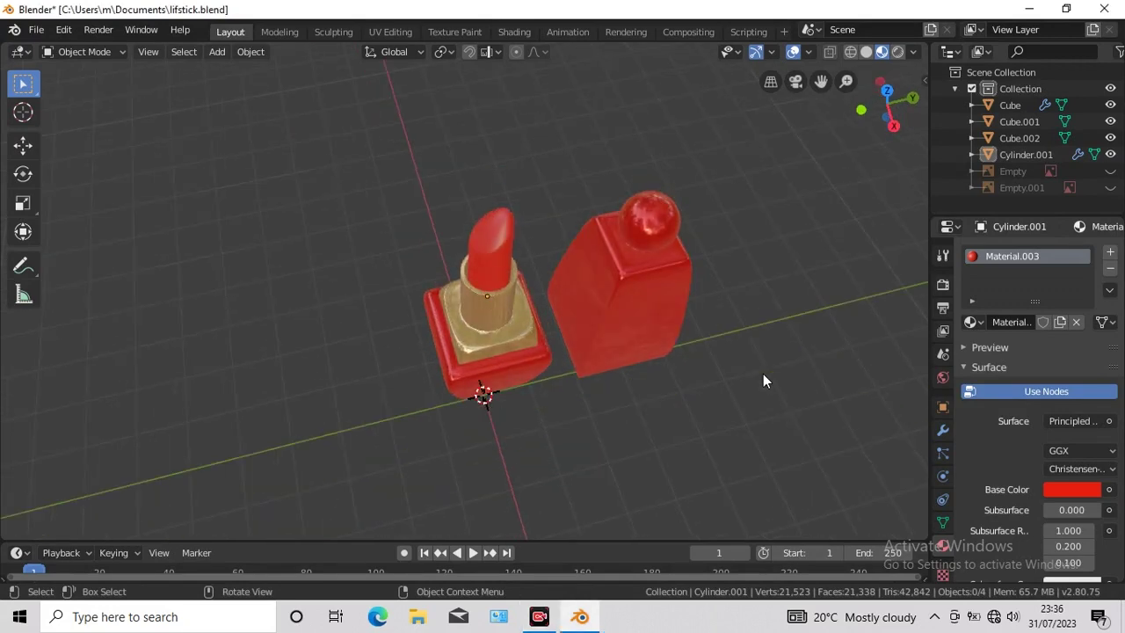
pyautogui.press('KP_2')
pyautogui.press('KP_2')
pyautogui.press('KP_2')
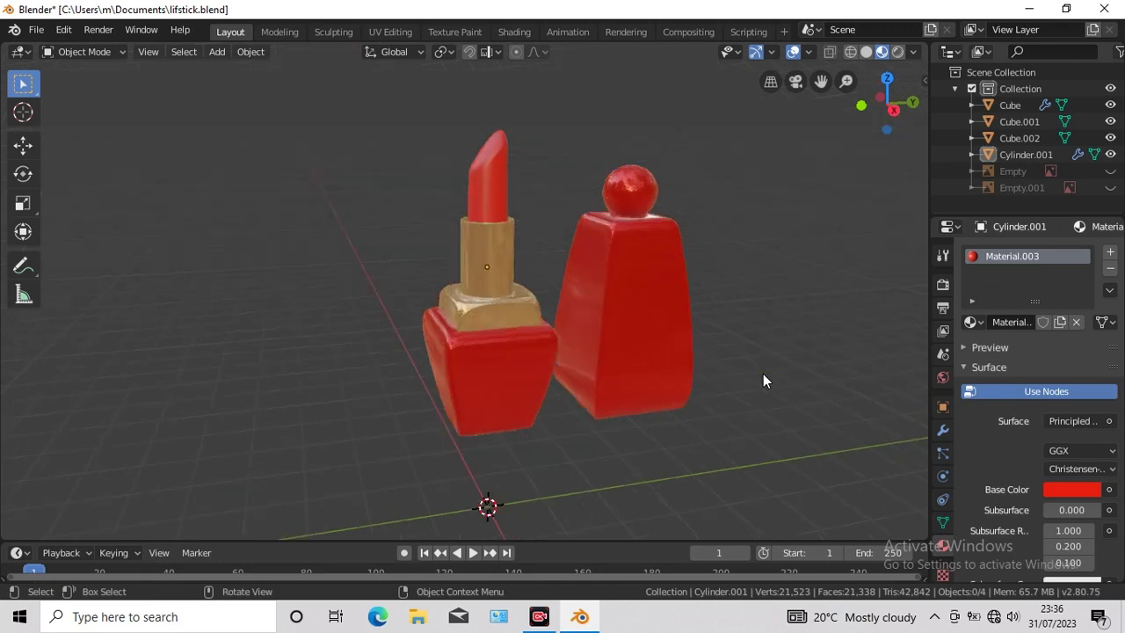
pyautogui.press('KP_2')
pyautogui.press('KP_2')
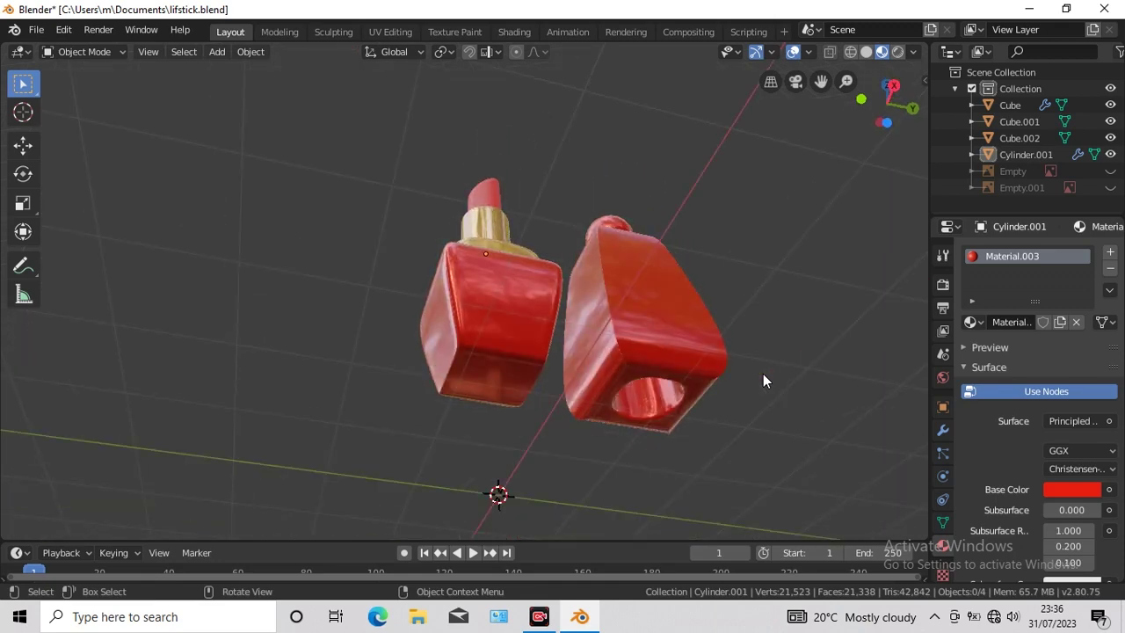
pyautogui.press('KP_8')
pyautogui.press('KP_8')
pyautogui.press('KP_8')
pyautogui.press('KP_8')
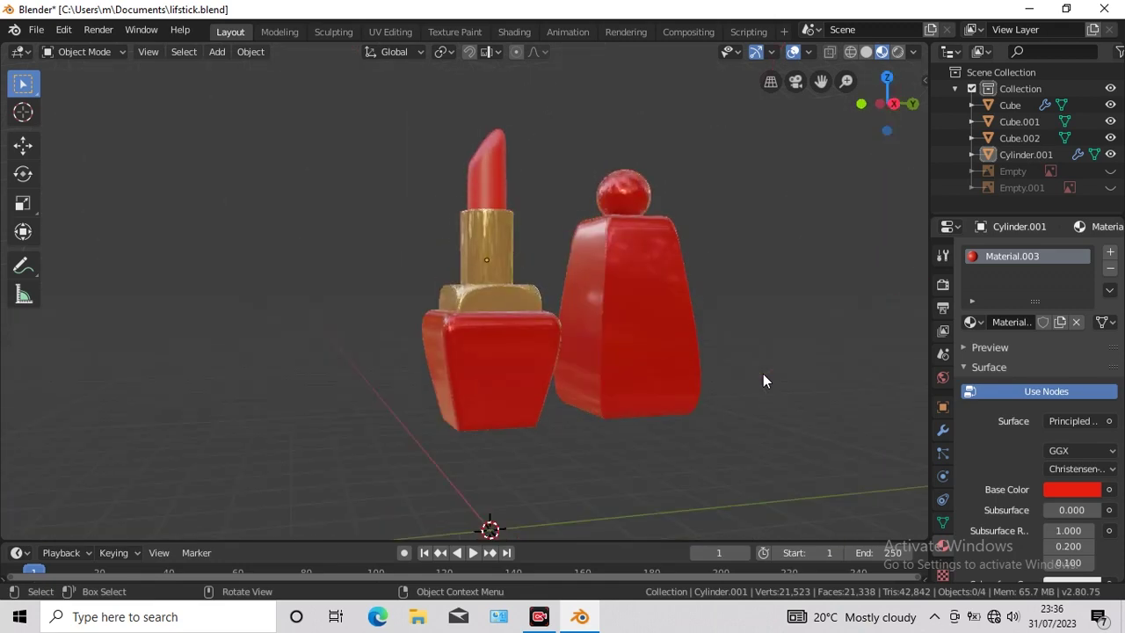
pyautogui.press('KP_4')
pyautogui.press('KP_4')
pyautogui.press('KP_4')
pyautogui.press('KP_4')
pyautogui.press('KP_4')
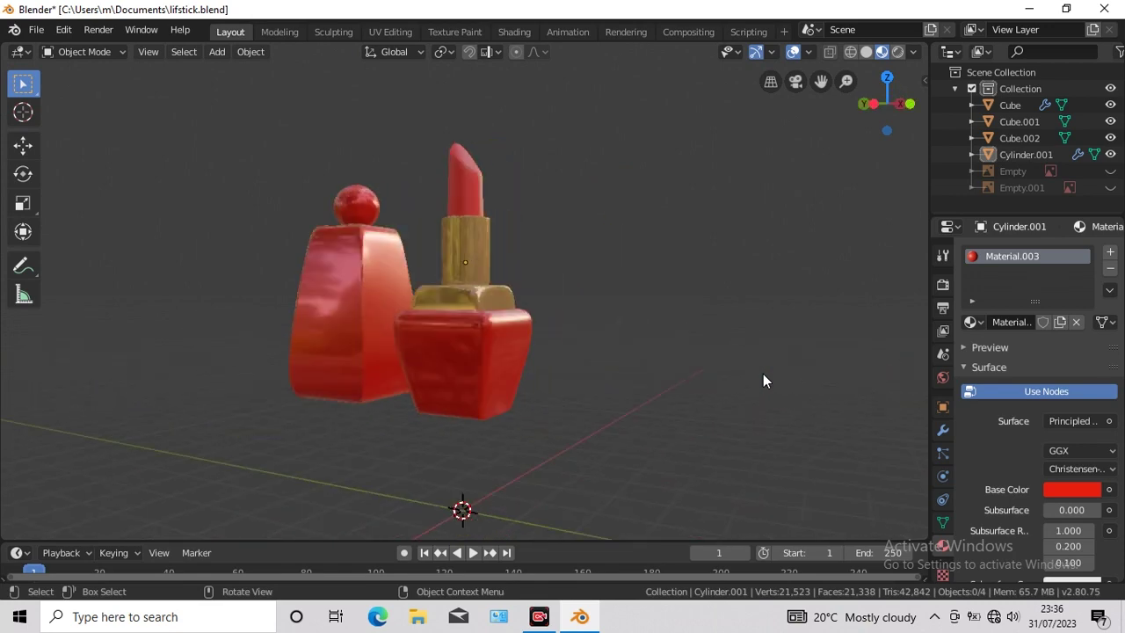
pyautogui.press('KP_4')
pyautogui.press('KP_4')
pyautogui.press('KP_4')
pyautogui.press('KP_4')
pyautogui.press('KP_4')
pyautogui.press('KP_4')
pyautogui.press('KP_4')
pyautogui.press('KP_4')
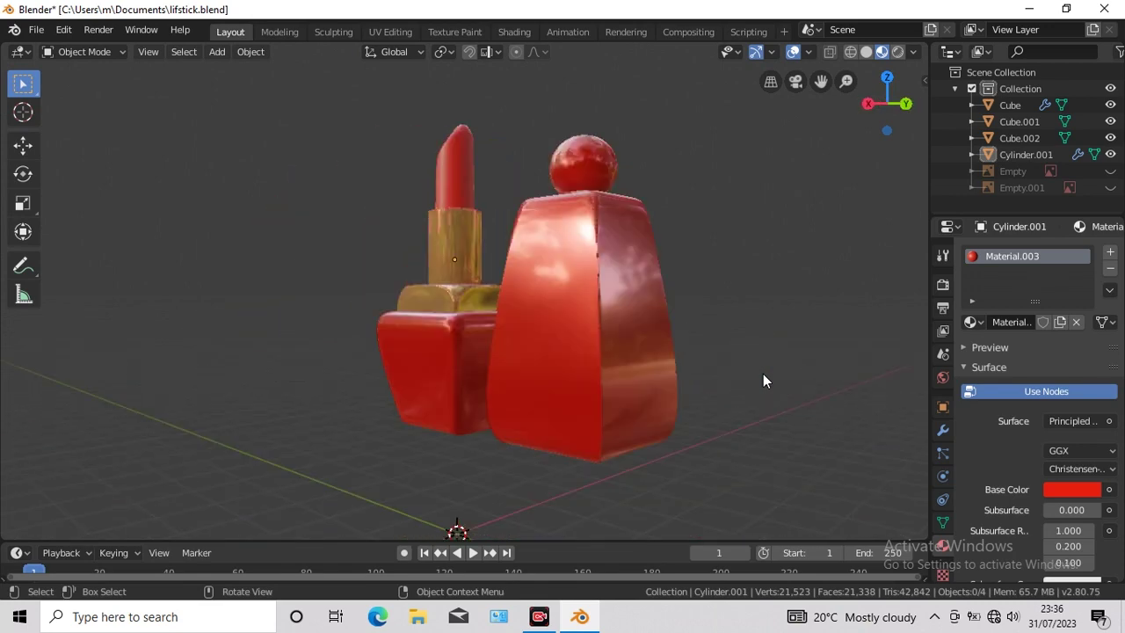
pyautogui.press('KP_4')
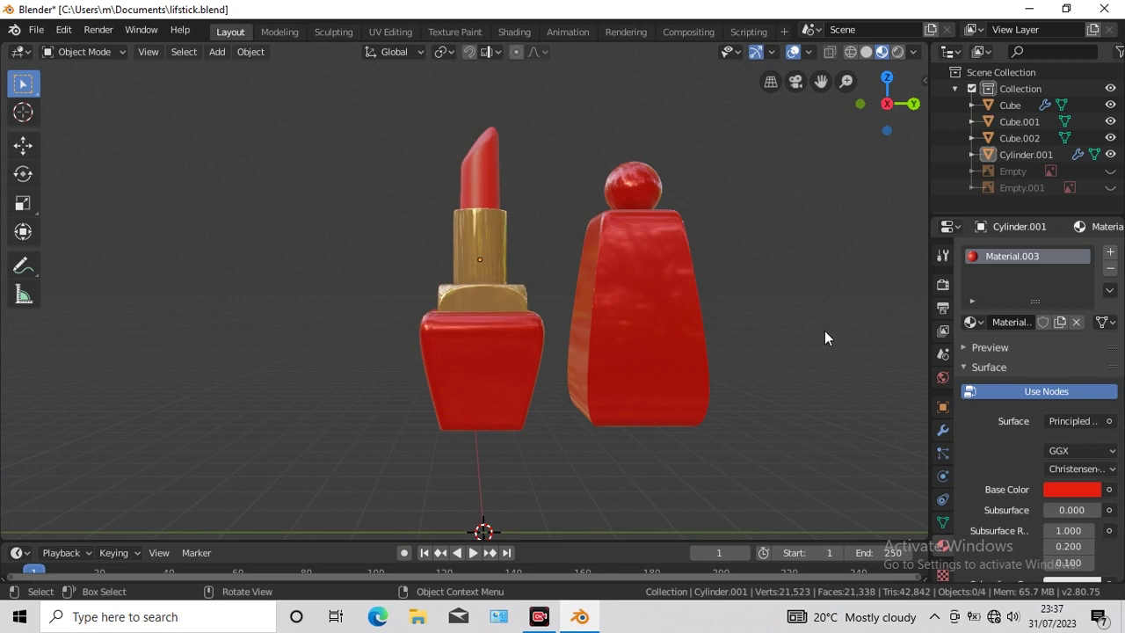
pyautogui.press('KP_4')
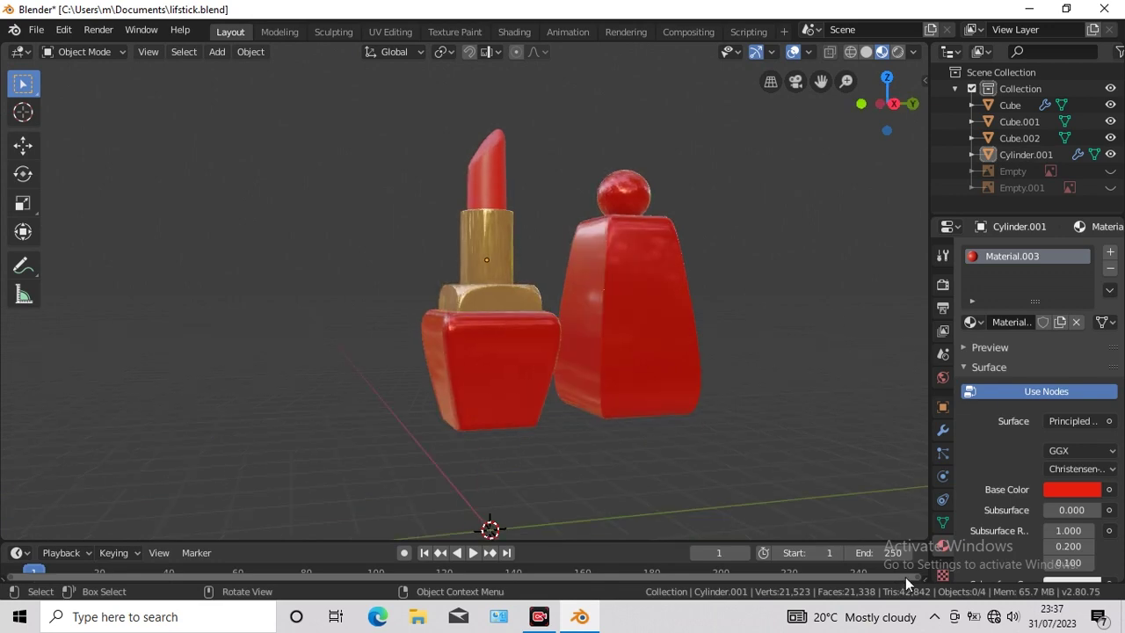